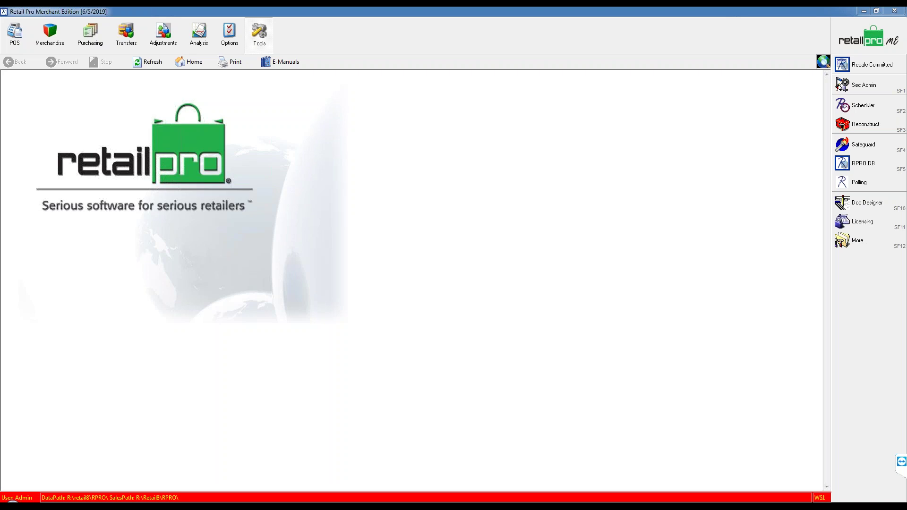
Switch to Word and review the V8 Physical Inventory outline in BHD - Physical Inventory.doc.
click(433, 506)
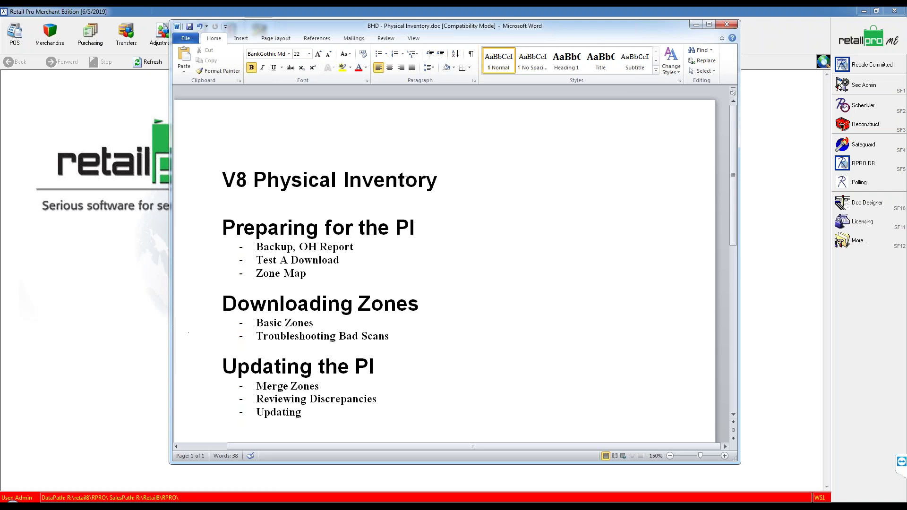
click(697, 25)
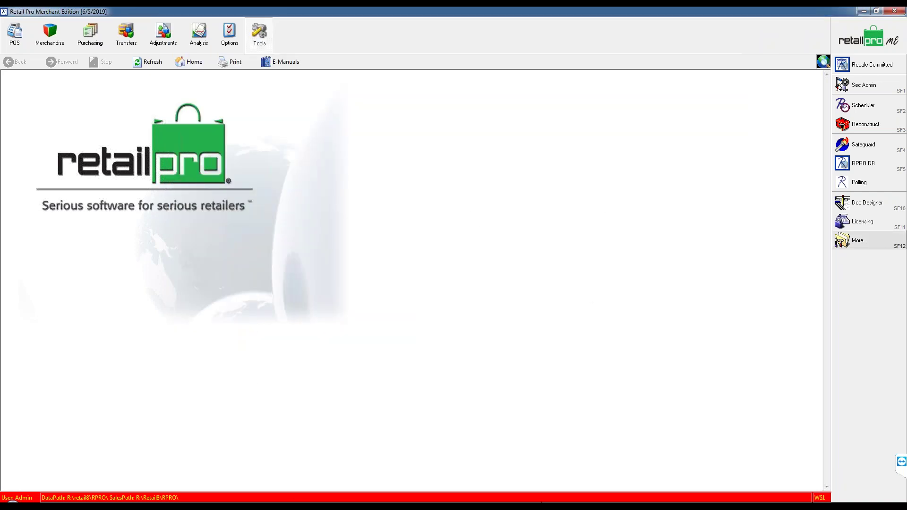
Switch to v8 PI - PT.pdf in Adobe Acrobat Reader and review the manual's cover page and table of contents.
mouse_move(542, 504)
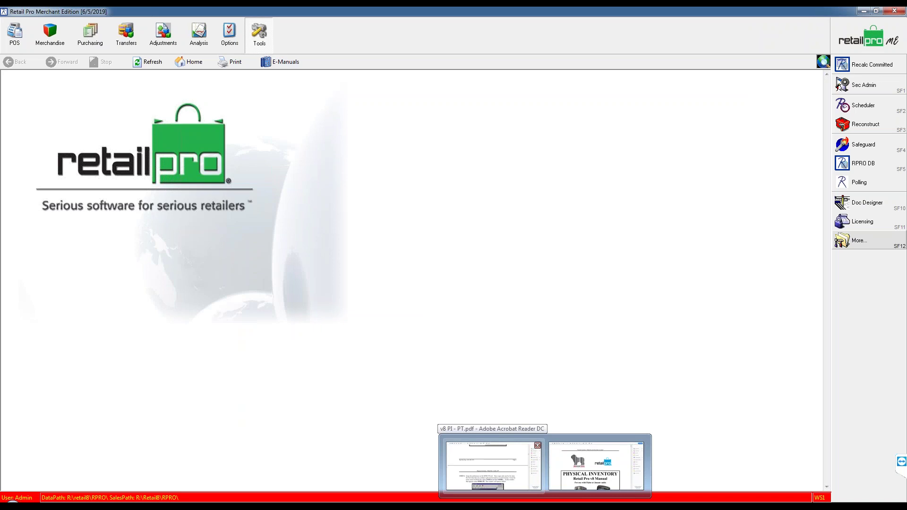
click(494, 465)
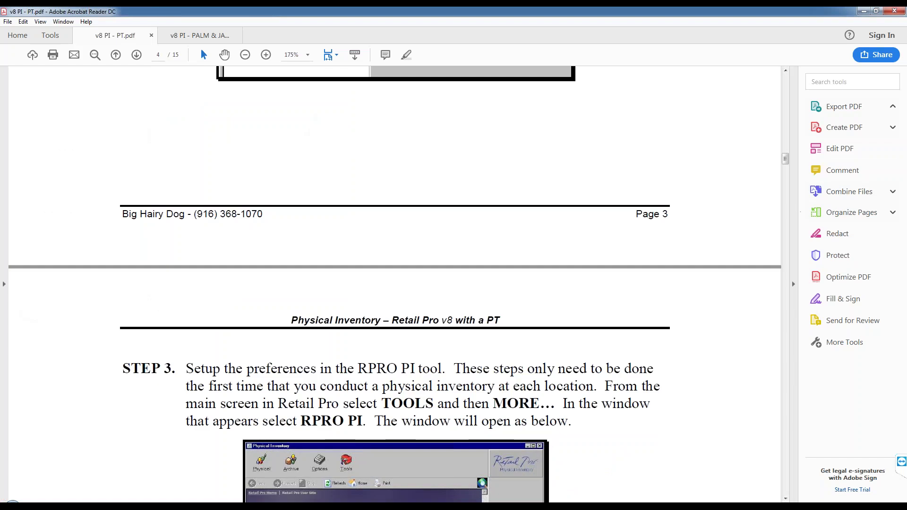
drag(785, 162, 787, 94)
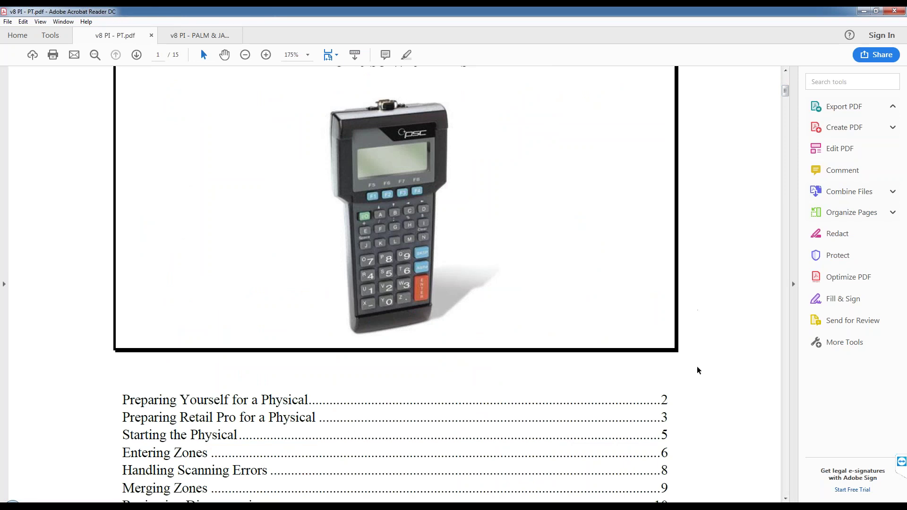
click(785, 499)
scroll(785, 500, down, 3)
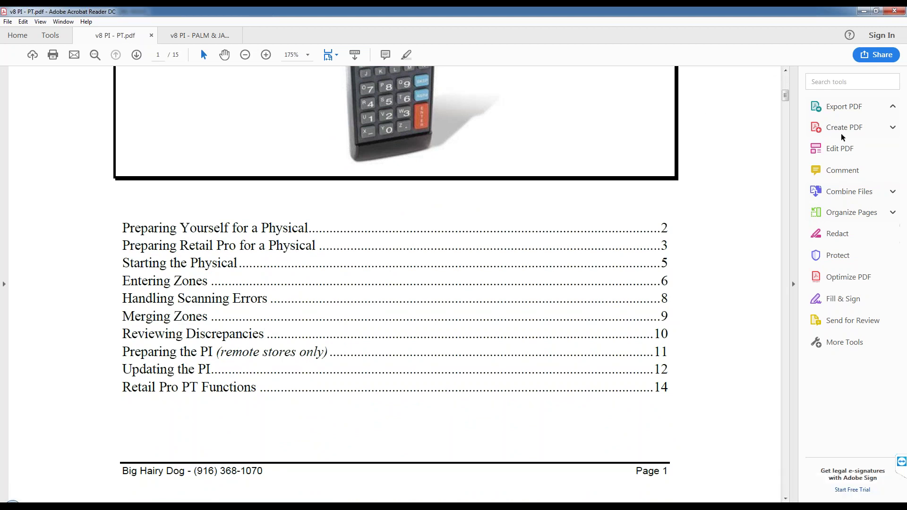
drag(785, 97, 785, 79)
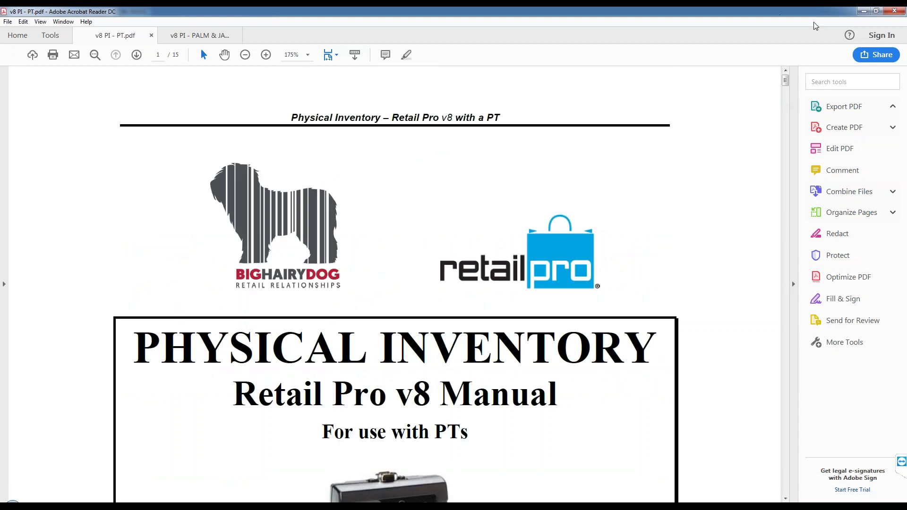
click(864, 10)
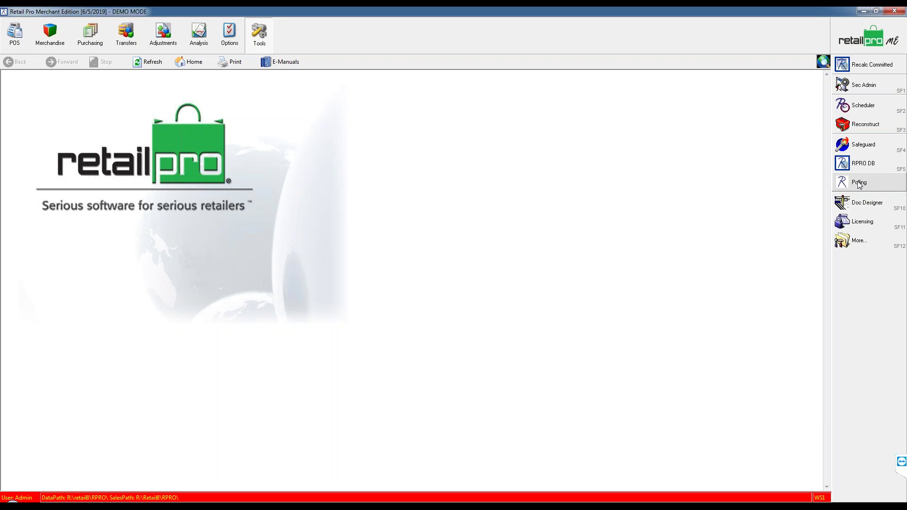
Display the polling stations in RPRO Polling and choose station 014A BW CC for remote initialization.
click(864, 184)
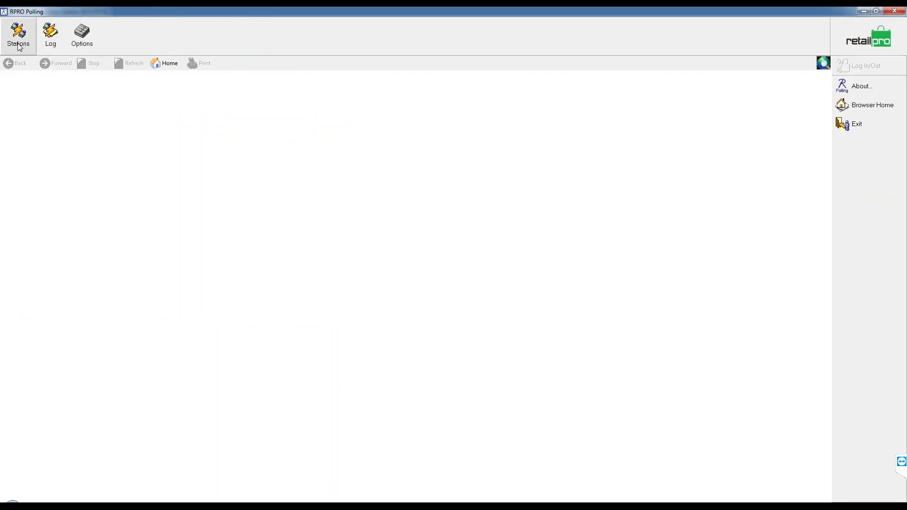
click(15, 37)
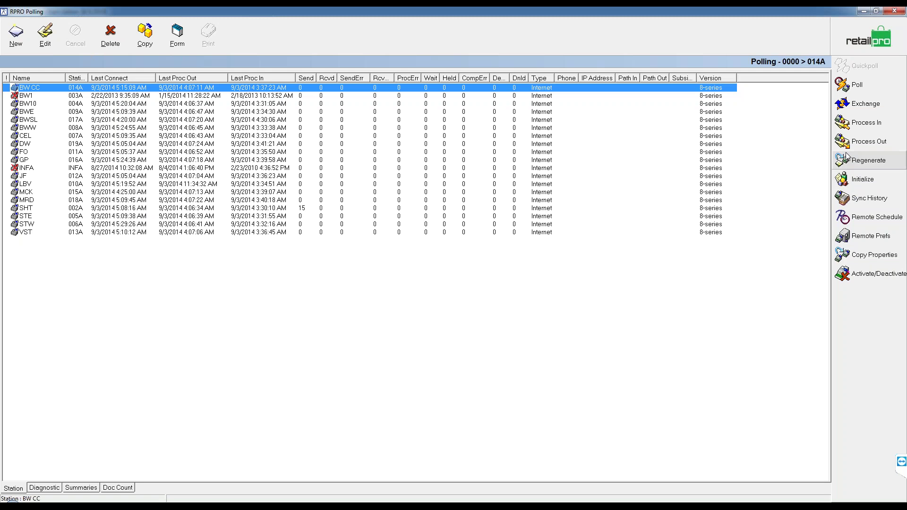
click(877, 182)
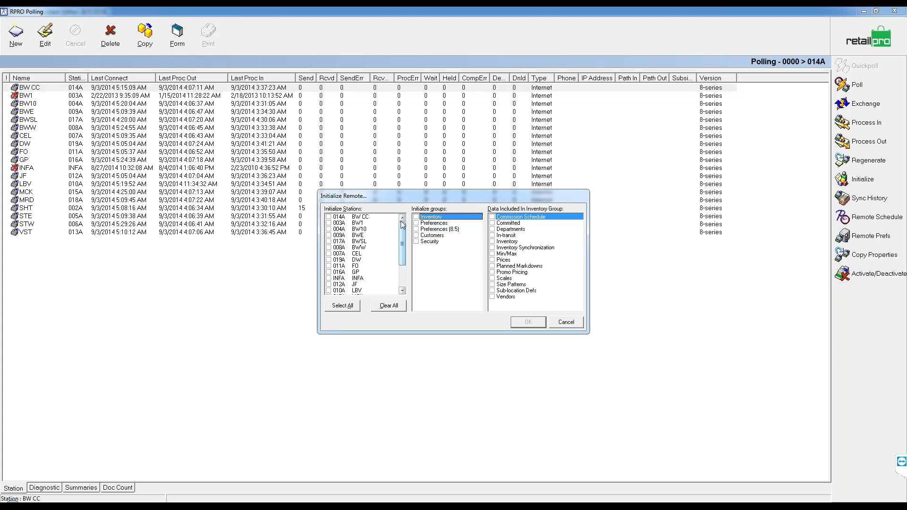
click(340, 218)
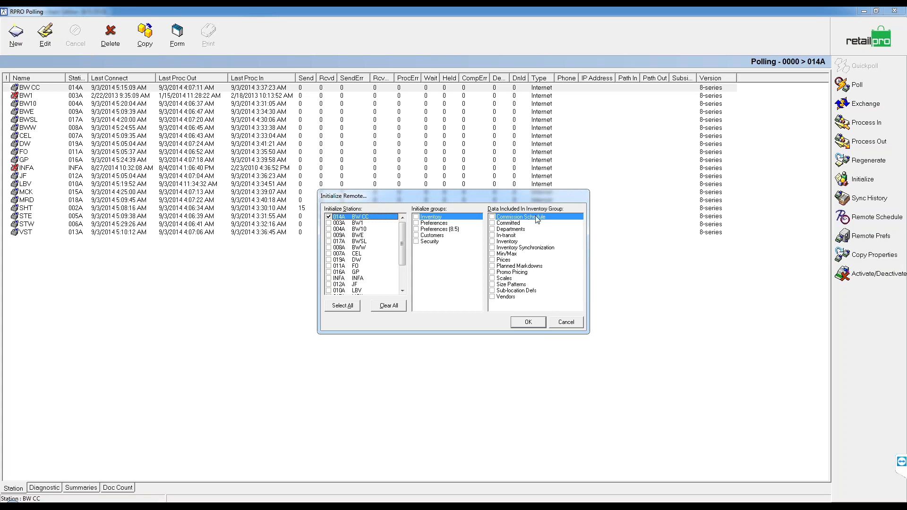
click(492, 242)
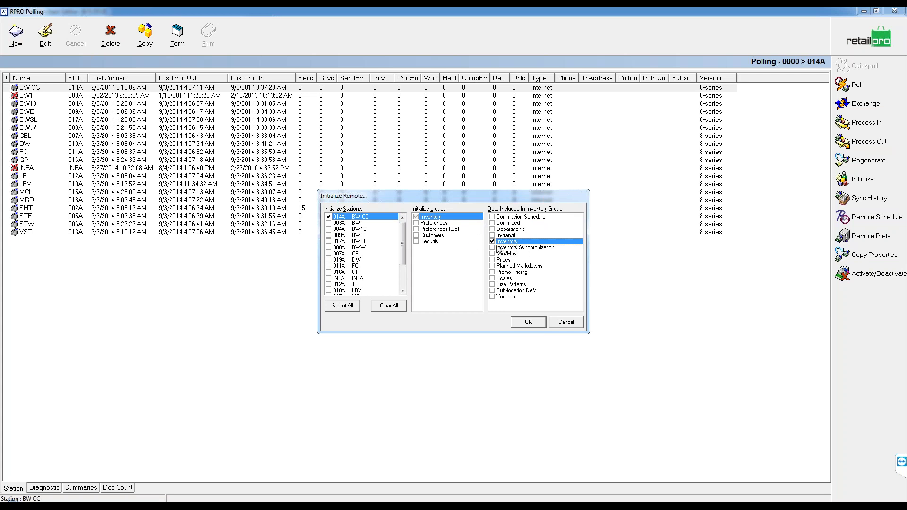
click(416, 217)
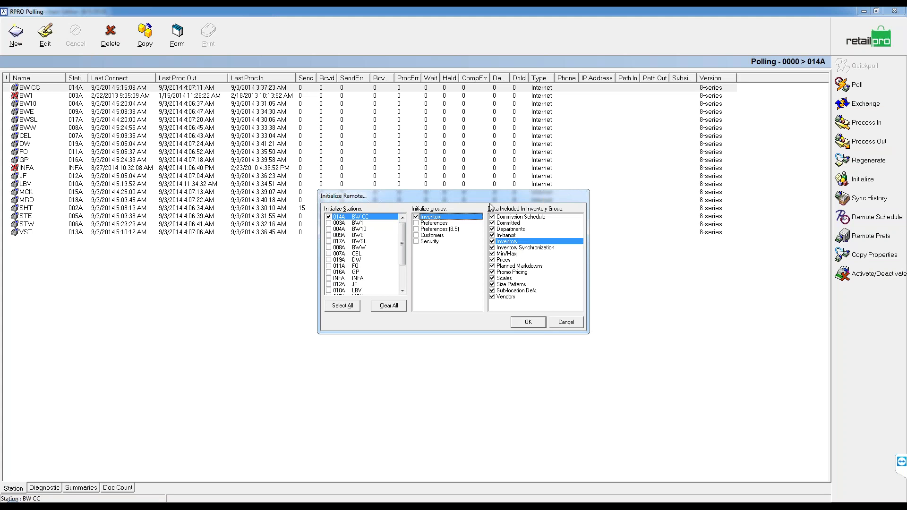
click(416, 217)
click(416, 217)
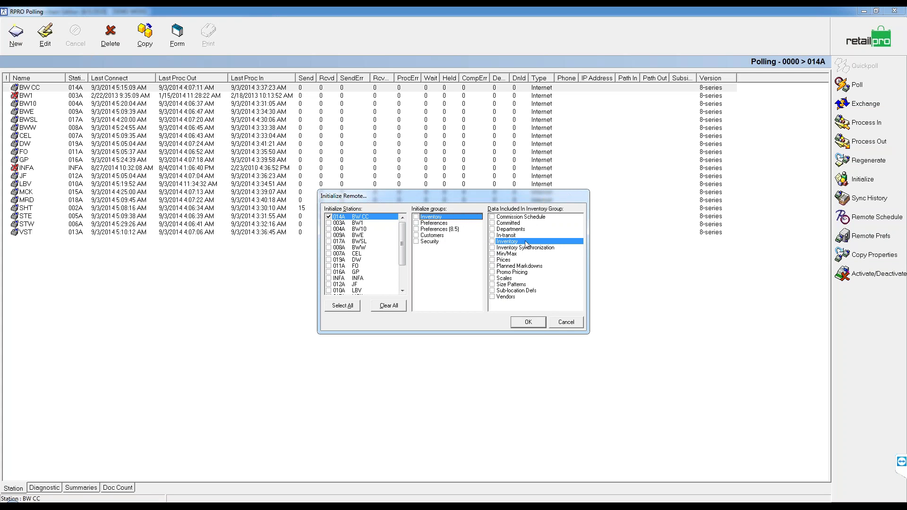
Include only the Inventory data in the initialization, add station 004A BW10, and confirm it.
click(492, 241)
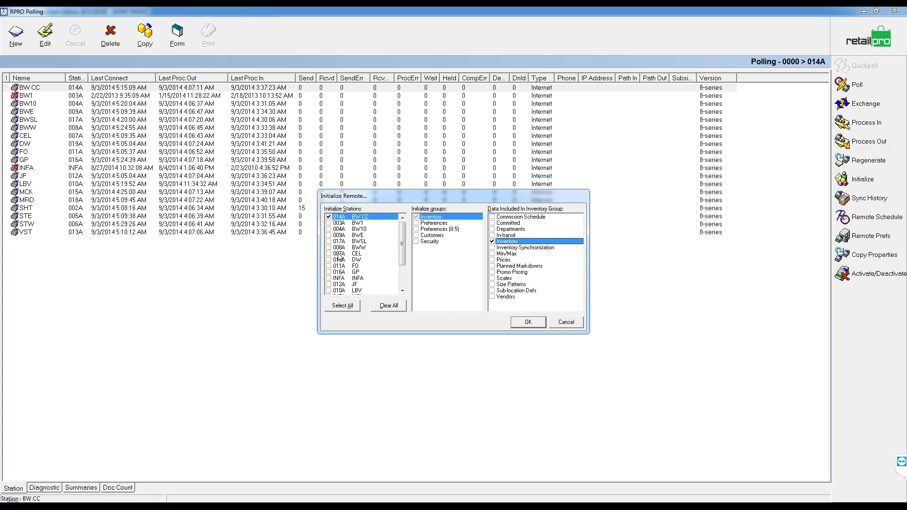
click(329, 230)
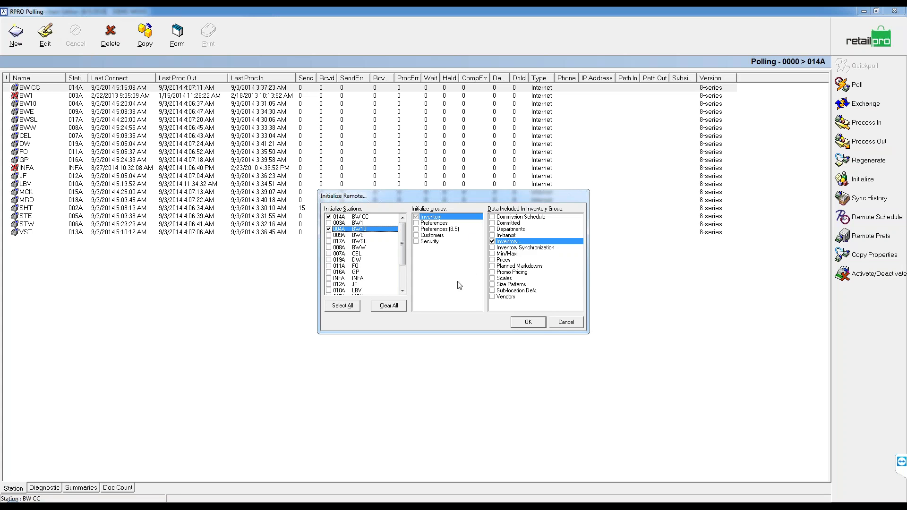
click(529, 323)
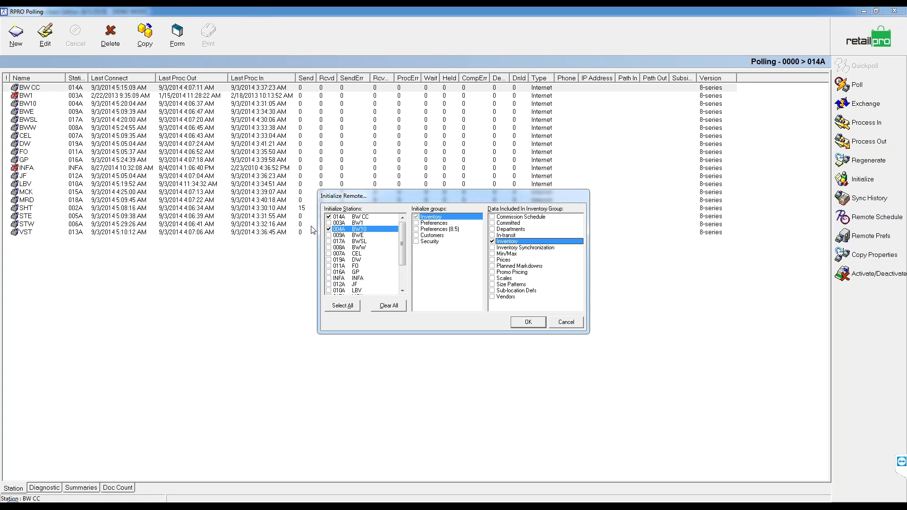
click(528, 322)
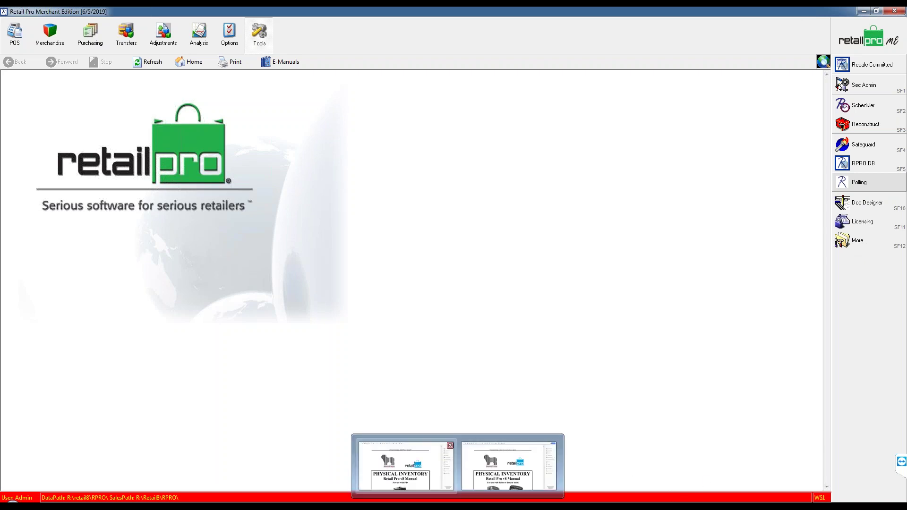
Switch to the Word outline and highlight the preparation topics Backup, OH Report, Test A Download and Zone Map in turn.
click(517, 507)
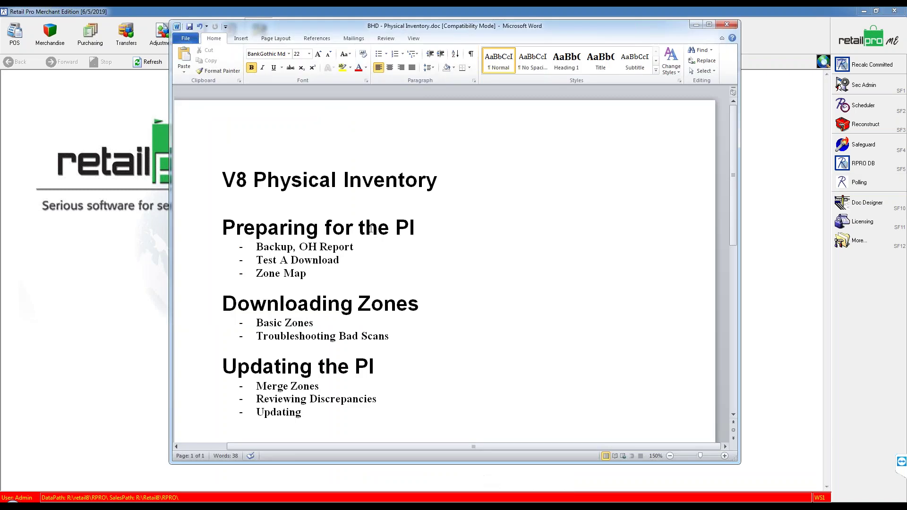
click(359, 250)
triple_click(320, 245)
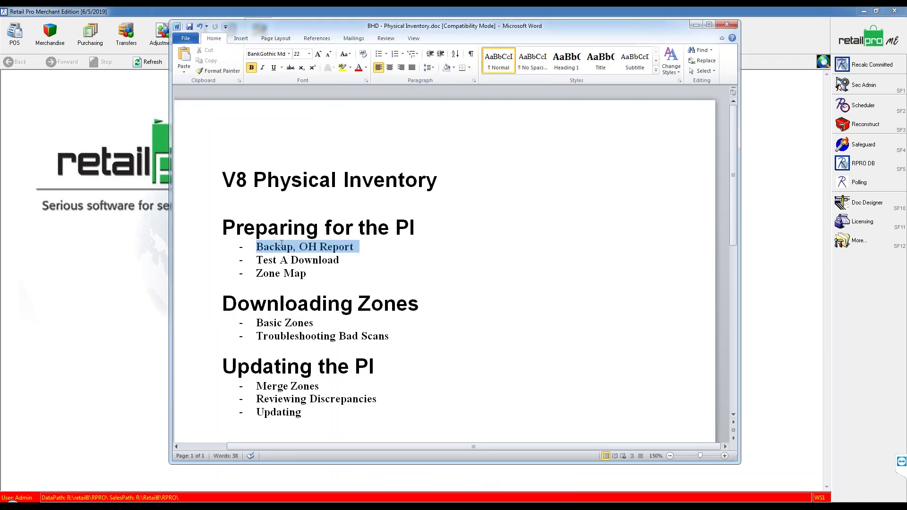
triple_click(345, 260)
triple_click(306, 273)
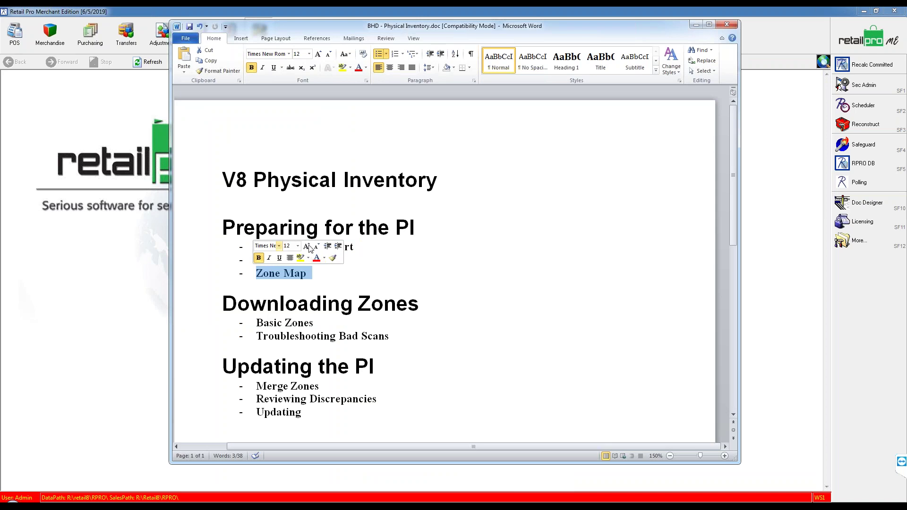
click(354, 247)
double_click(295, 249)
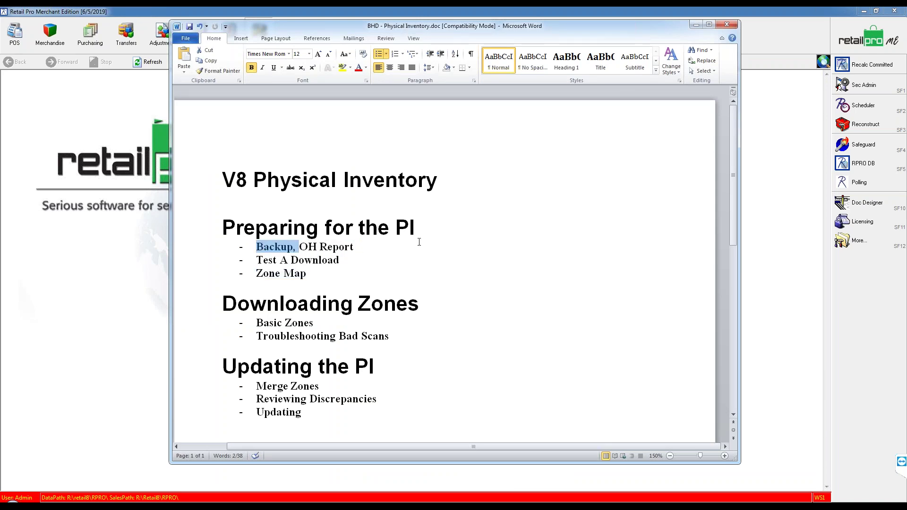
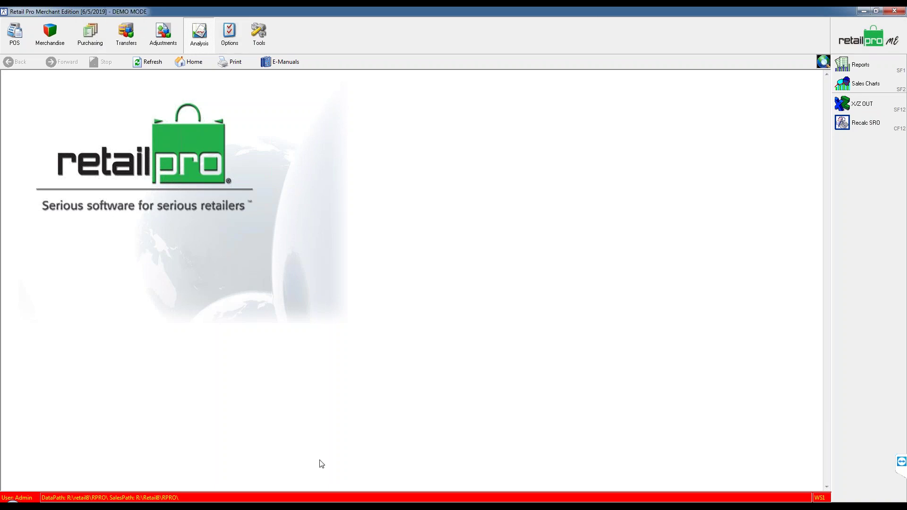
Switch to v8 PI - PT.pdf in Acrobat Reader and read the Preparing Yourself for a Physical section, including the zone map and multi-store advice.
click(380, 506)
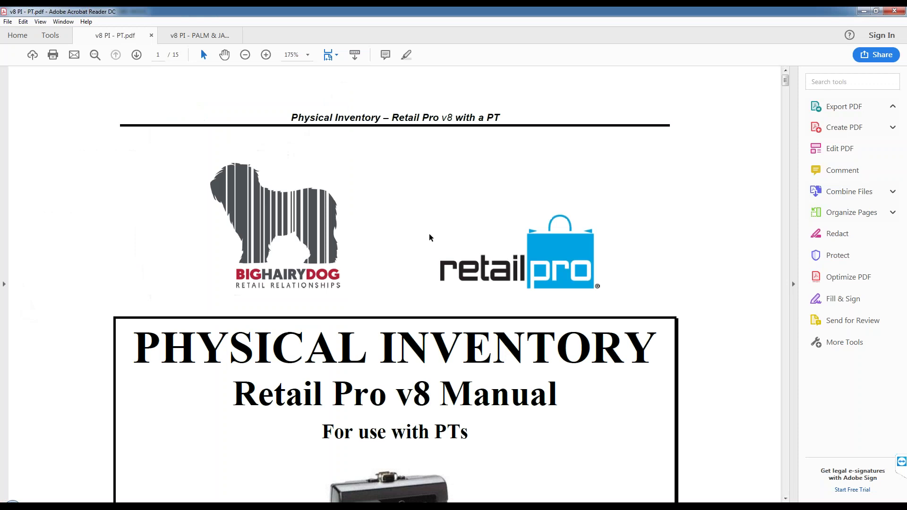
scroll(785, 499, down, 10)
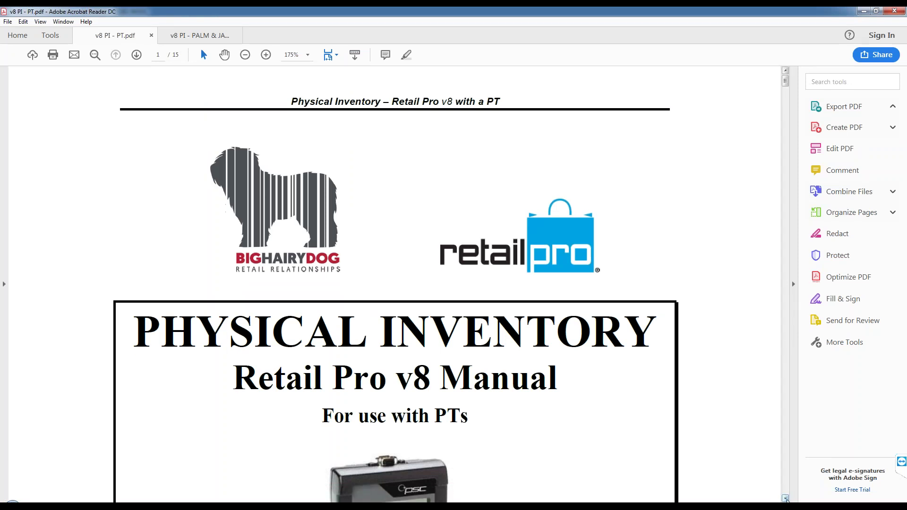
scroll(785, 499, down, 9)
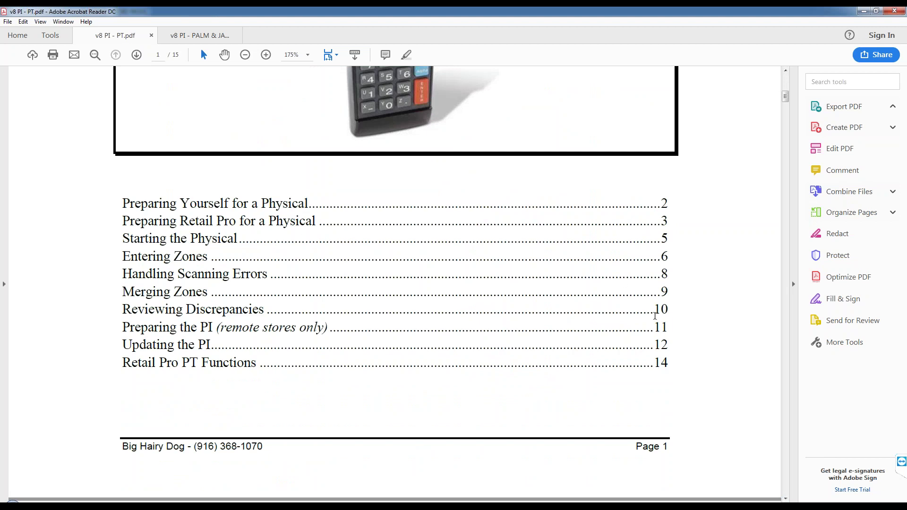
scroll(785, 499, down, 1)
scroll(786, 499, down, 8)
scroll(785, 499, down, 6)
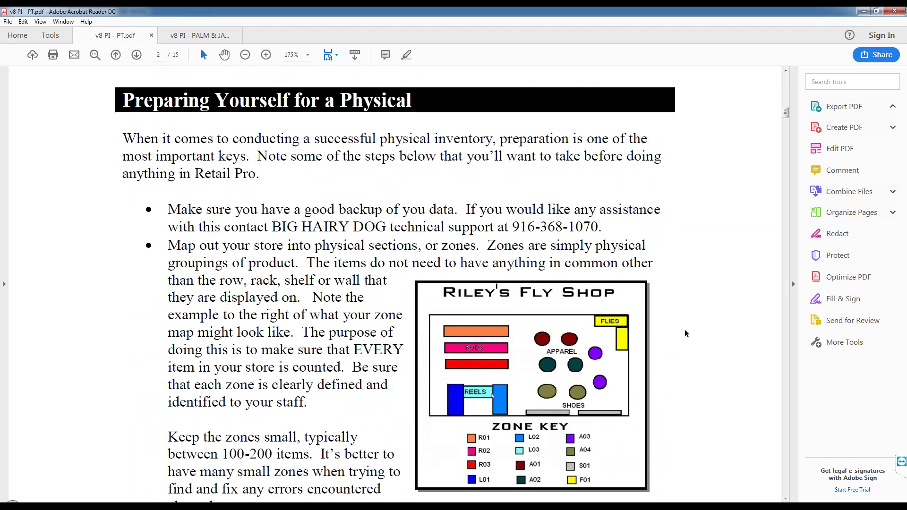
click(785, 499)
scroll(785, 499, down, 5)
click(785, 499)
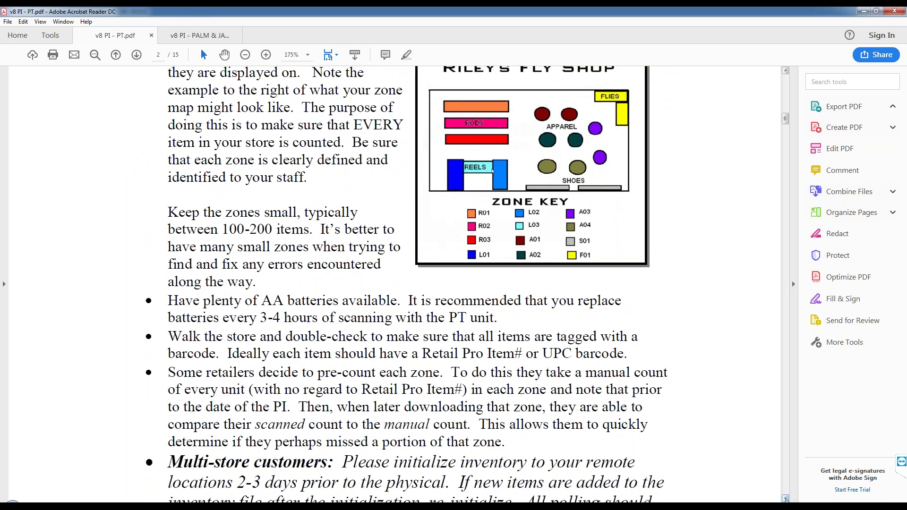
scroll(785, 498, down, 9)
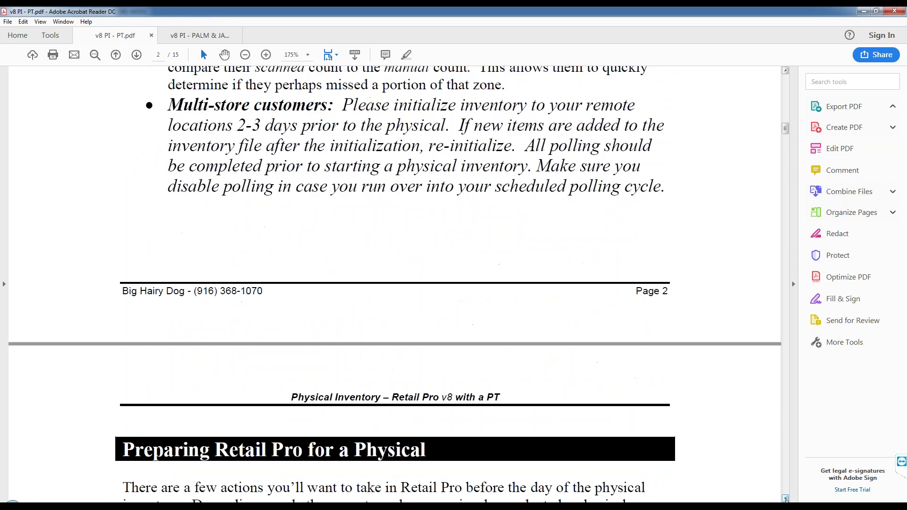
Read Steps 1 and 2 of the manual's Preparing Retail Pro for a Physical section and return to Retail Pro.
scroll(785, 499, down, 4)
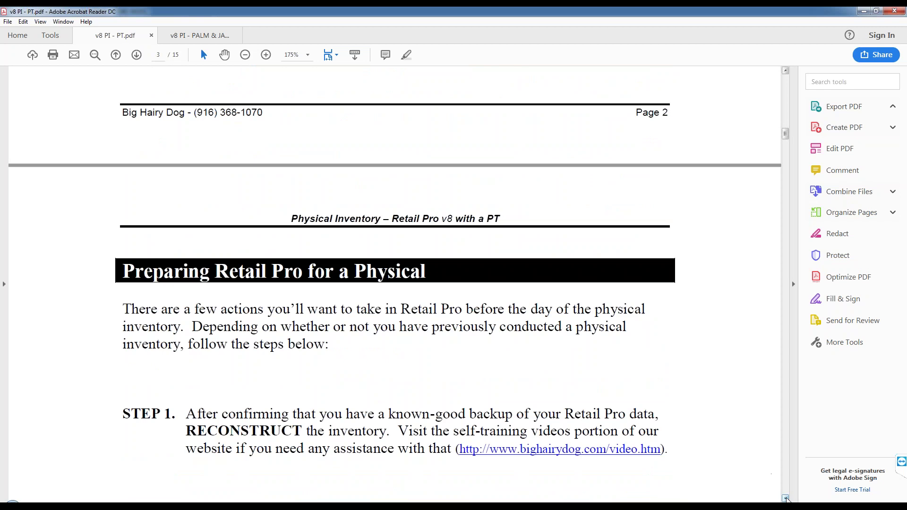
scroll(785, 499, down, 3)
scroll(786, 499, down, 1)
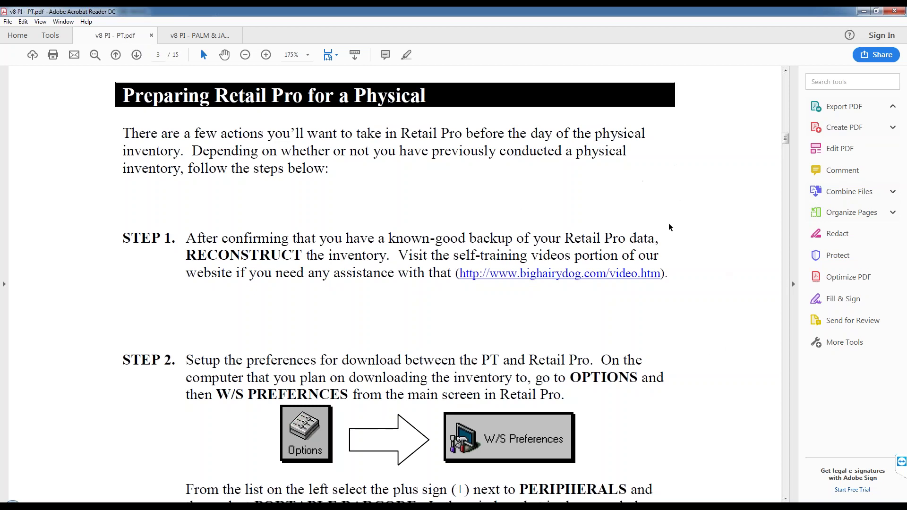
click(864, 11)
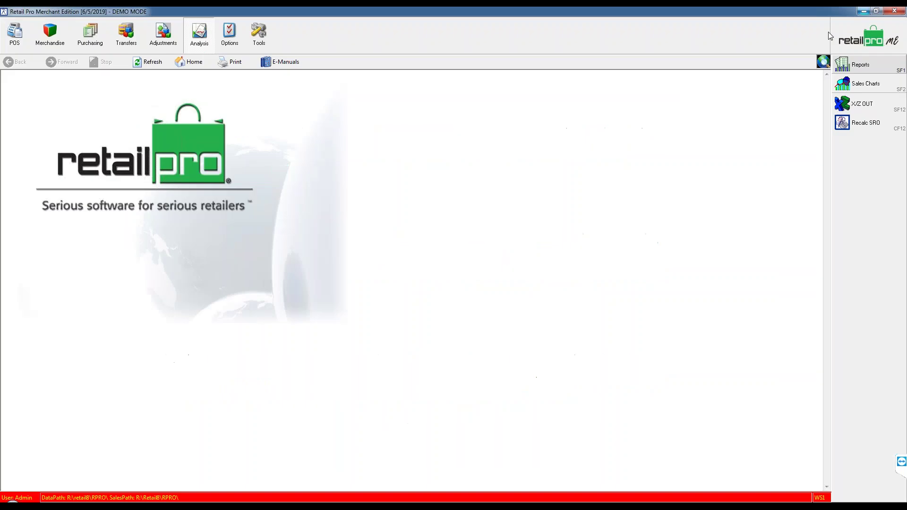
Open the workstation preferences, accept the demo inventory quantity reset, and check Step 2 of the PT manual while it runs.
click(230, 33)
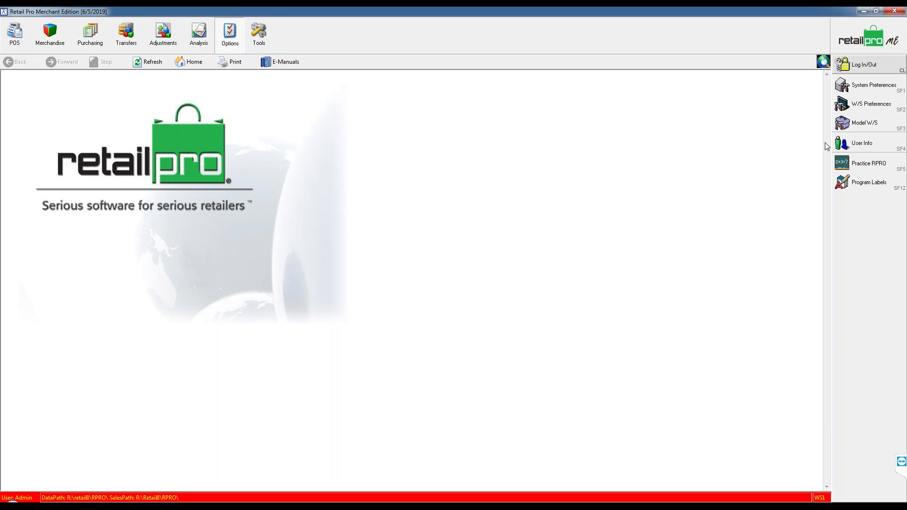
click(877, 106)
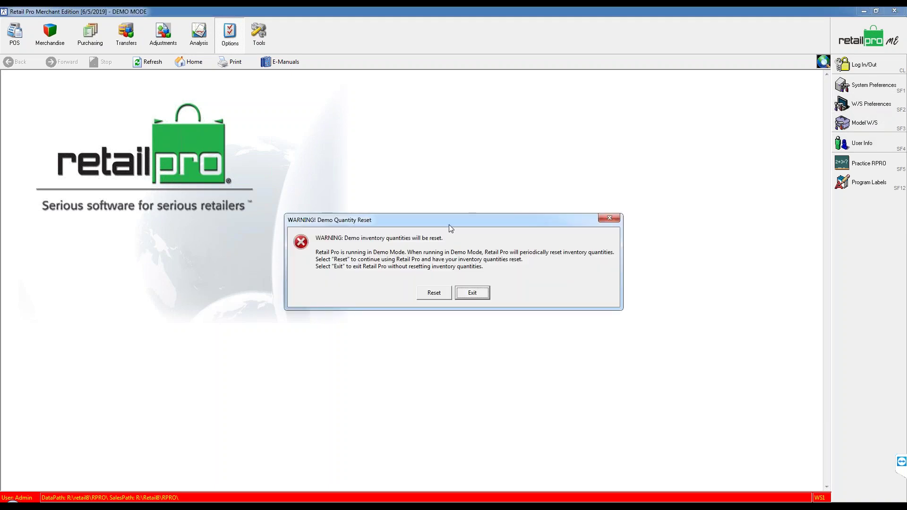
click(434, 294)
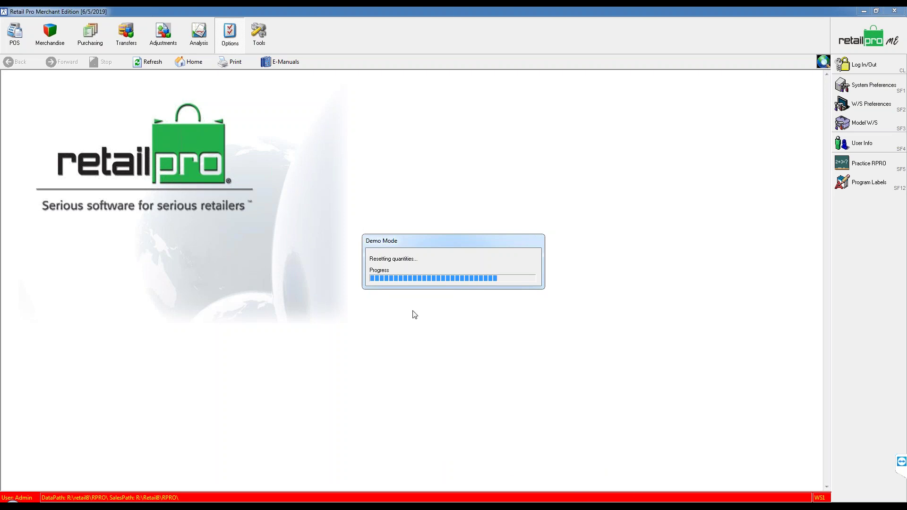
key(alt+Tab)
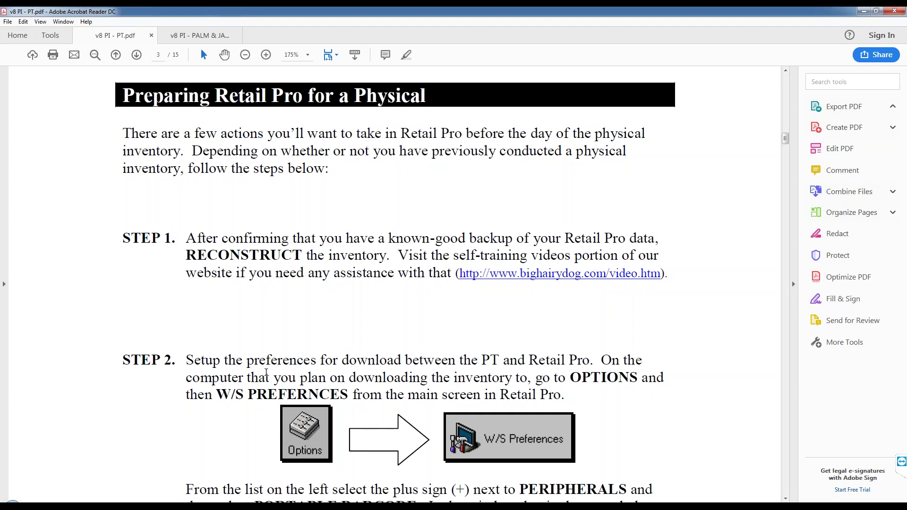
key(alt+Tab)
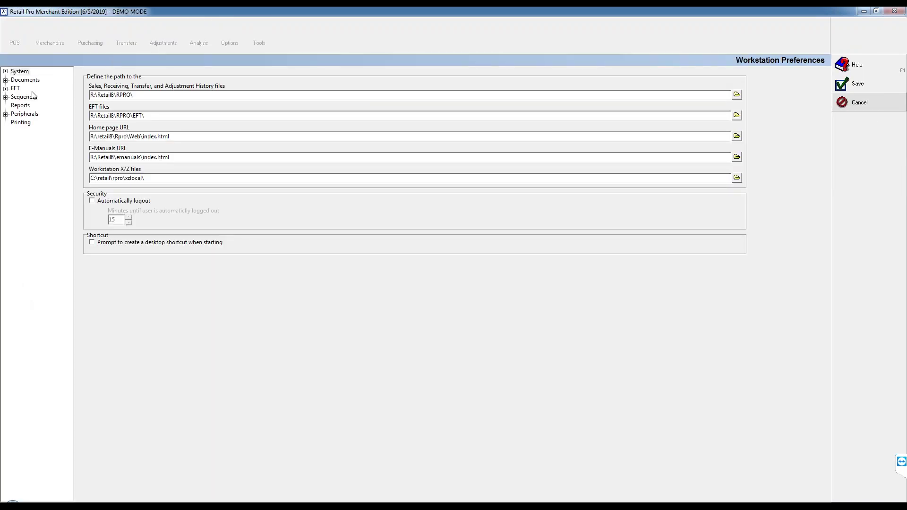
Open the Portable Barcode settings under Peripherals and choose RPRO PT as the barcode reader type.
click(5, 114)
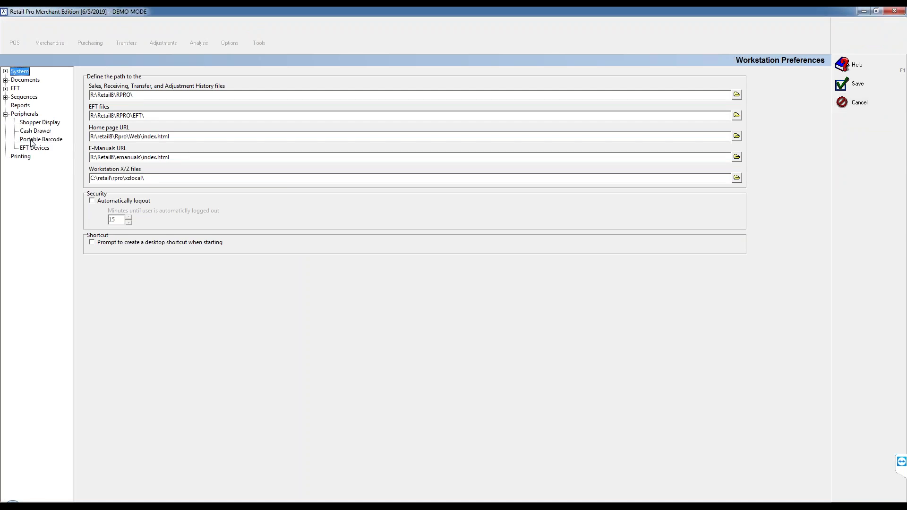
click(38, 139)
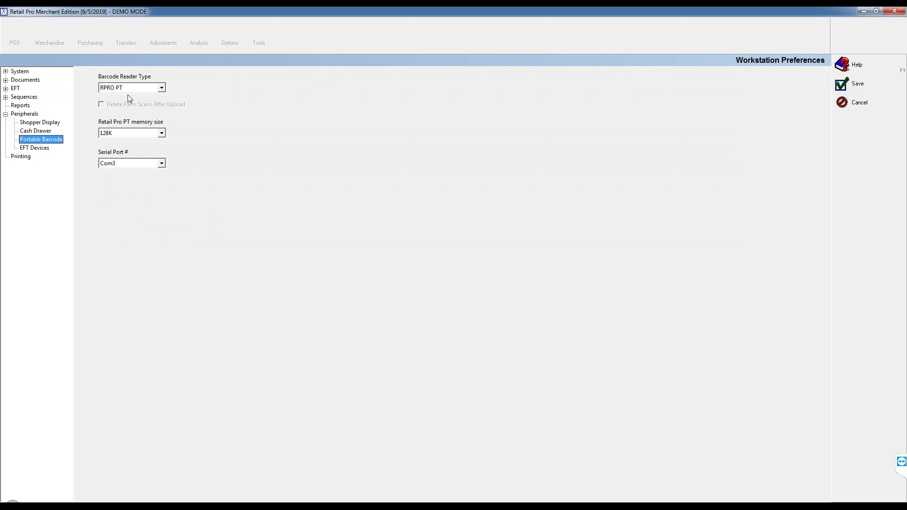
click(113, 88)
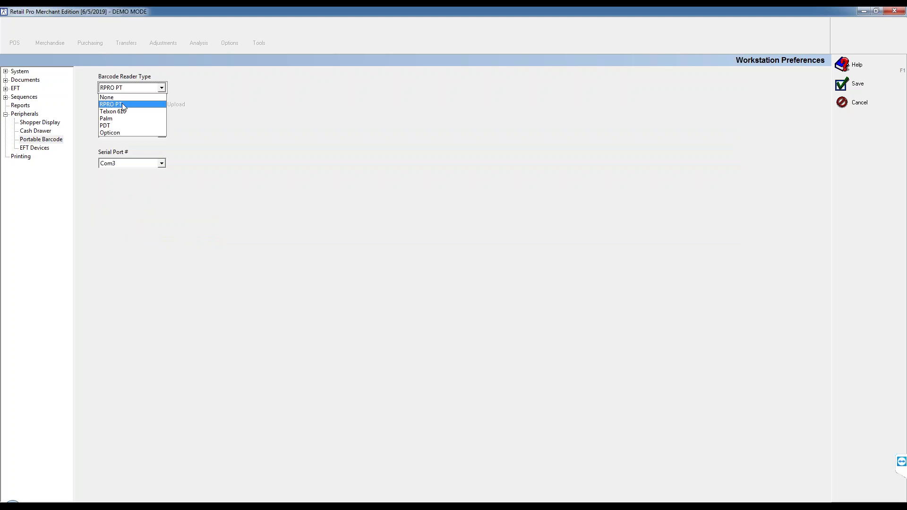
click(116, 104)
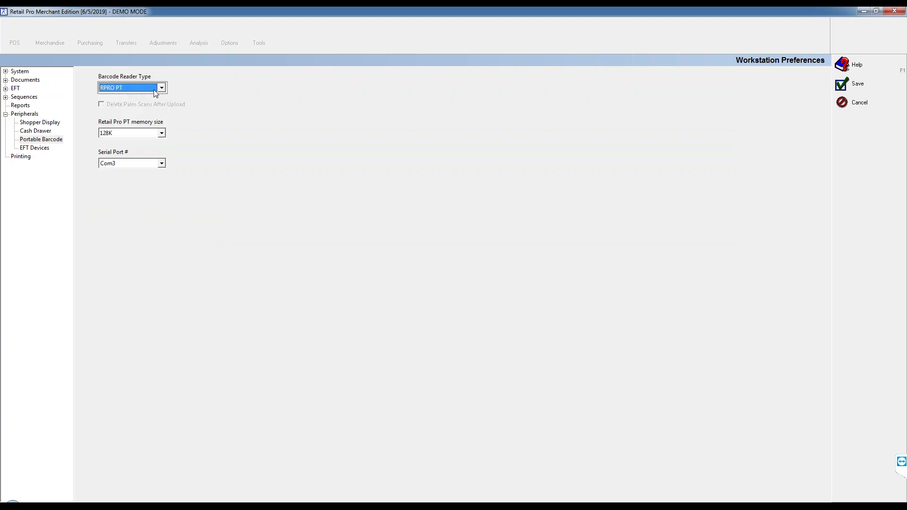
Look at the barcode reader type choices, then view the cover of the Palm and Janam manual in Acrobat Reader and return to Retail Pro.
click(162, 88)
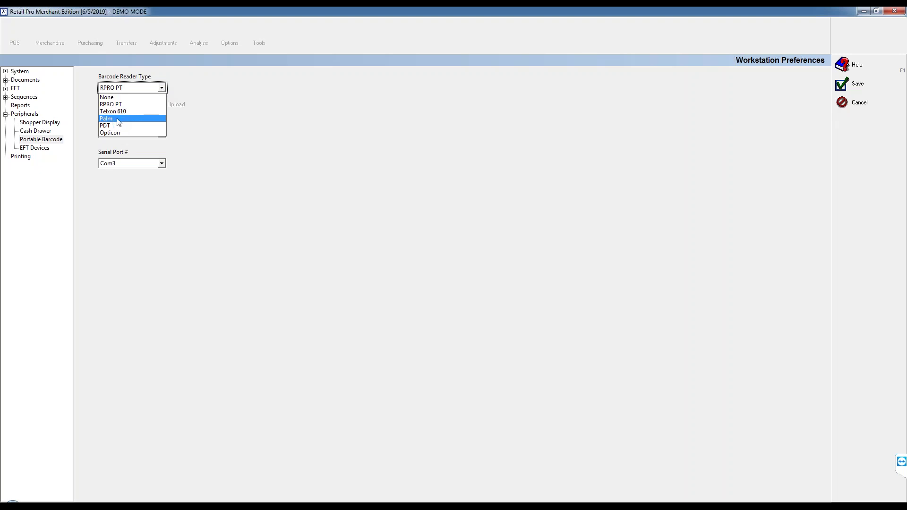
mouse_move(425, 504)
click(375, 468)
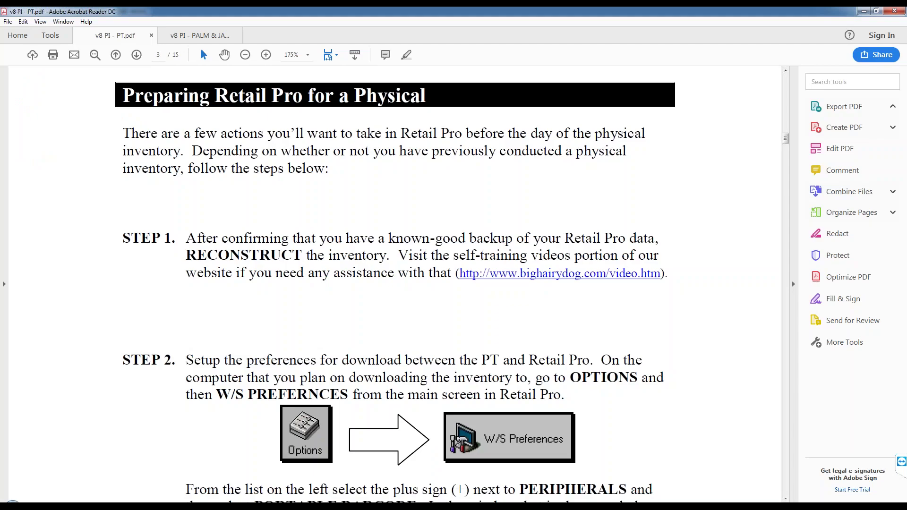
click(180, 32)
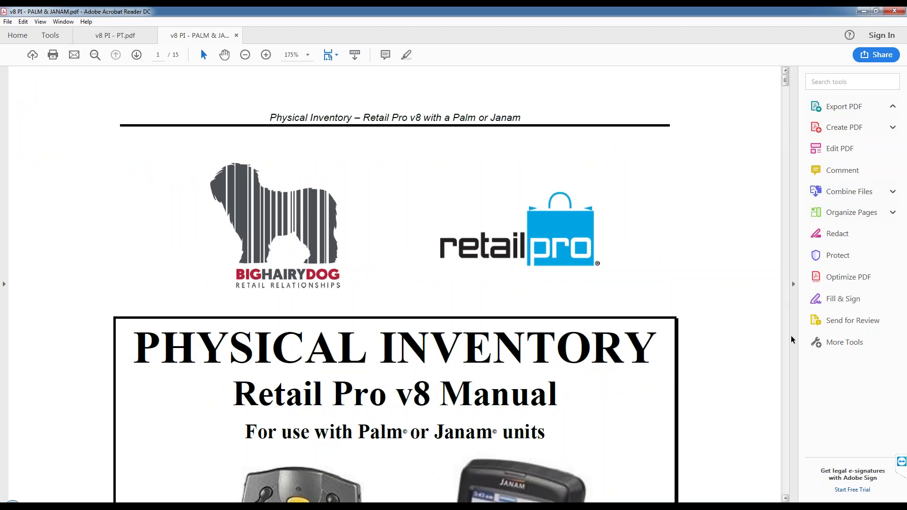
scroll(785, 499, down, 5)
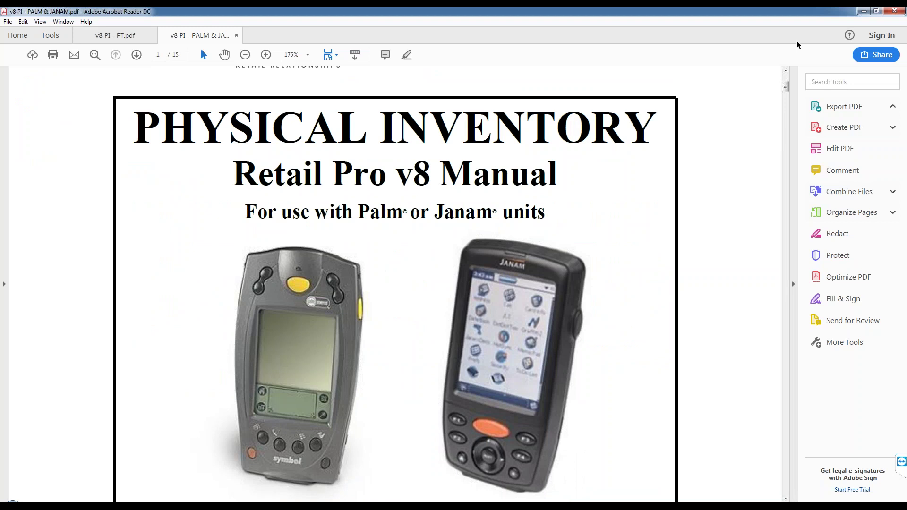
click(864, 12)
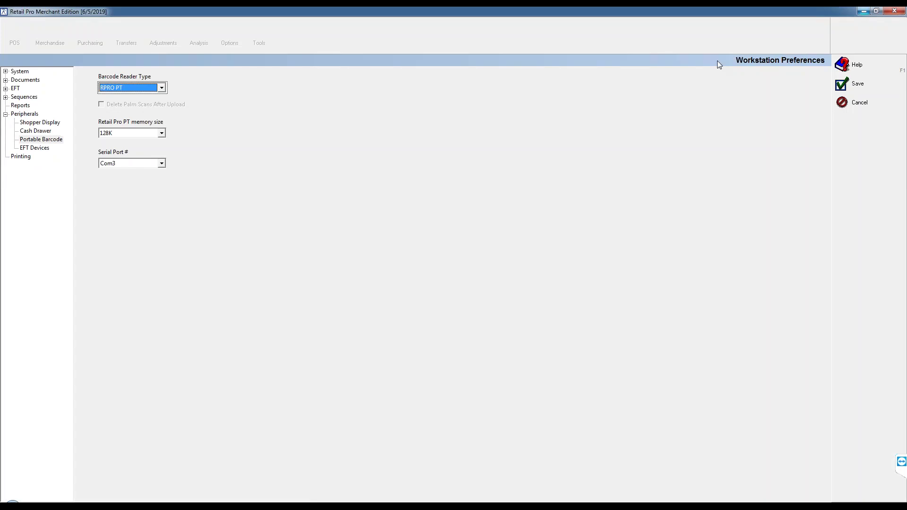
Set the barcode reader type to Palm and save the workstation preferences.
click(161, 88)
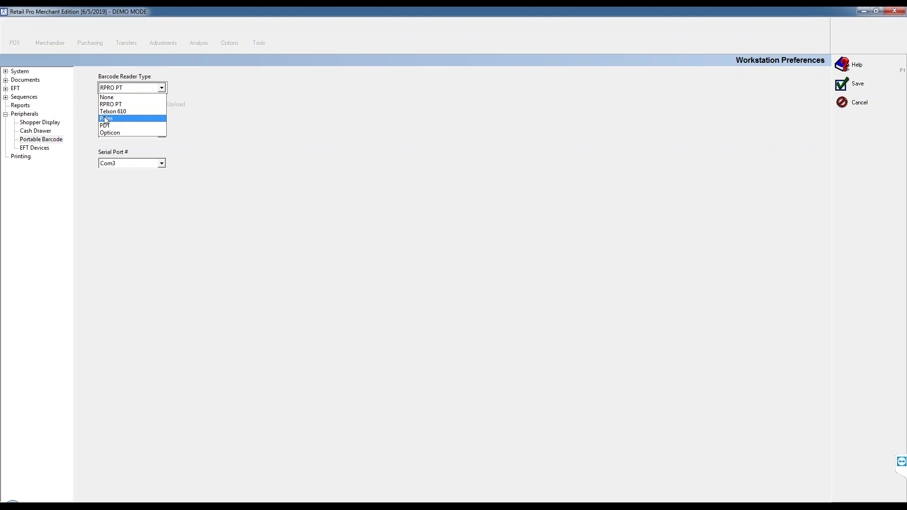
click(106, 120)
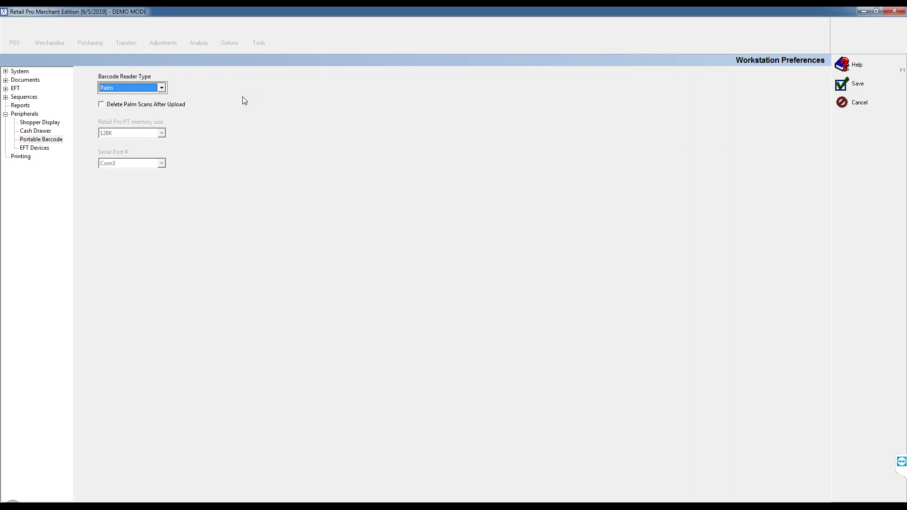
click(853, 83)
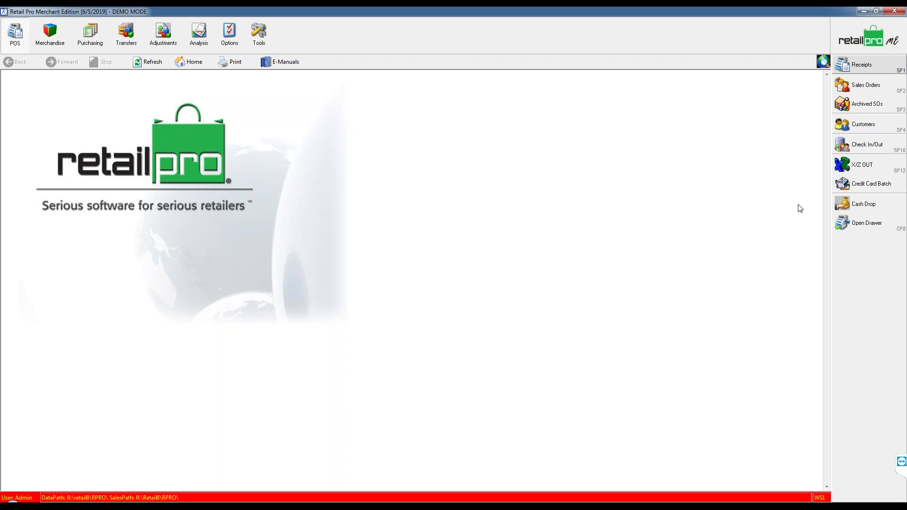
Start a new receipt and try a barcode download into it, cancelling the download and leaving the receipt unsaved.
click(859, 69)
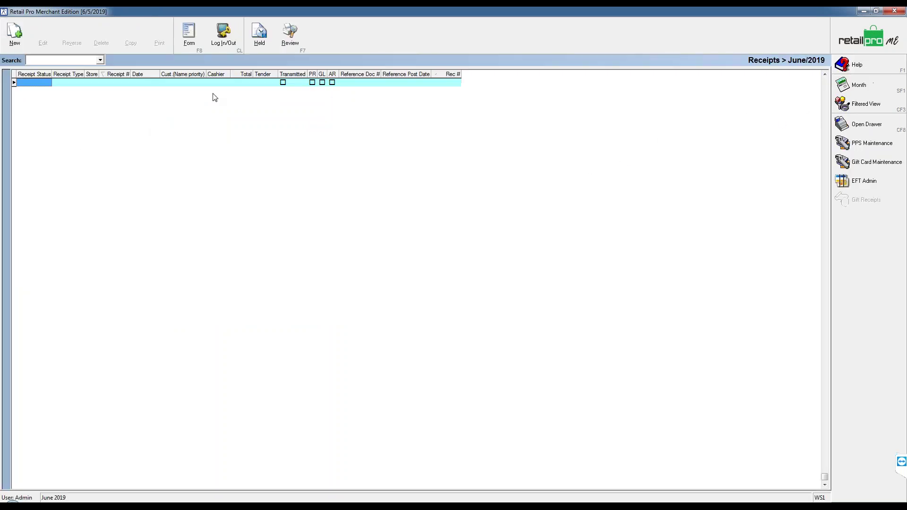
click(14, 38)
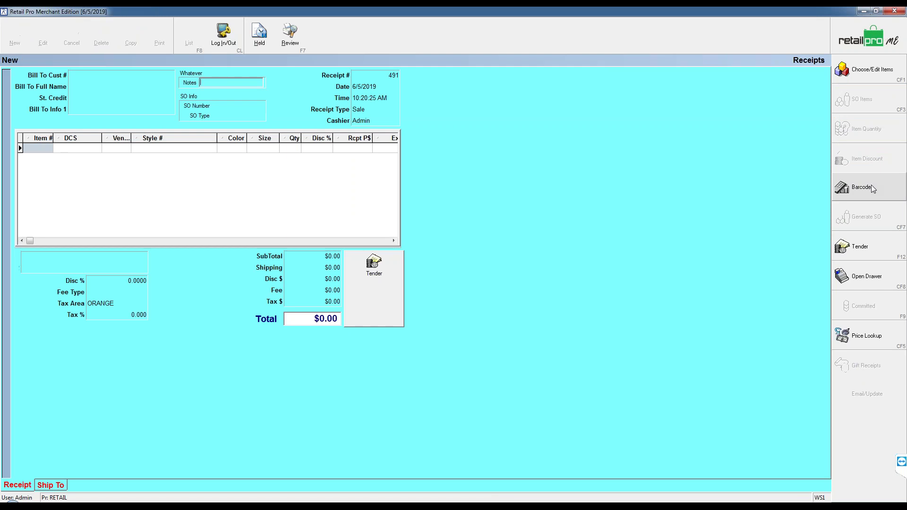
click(31, 148)
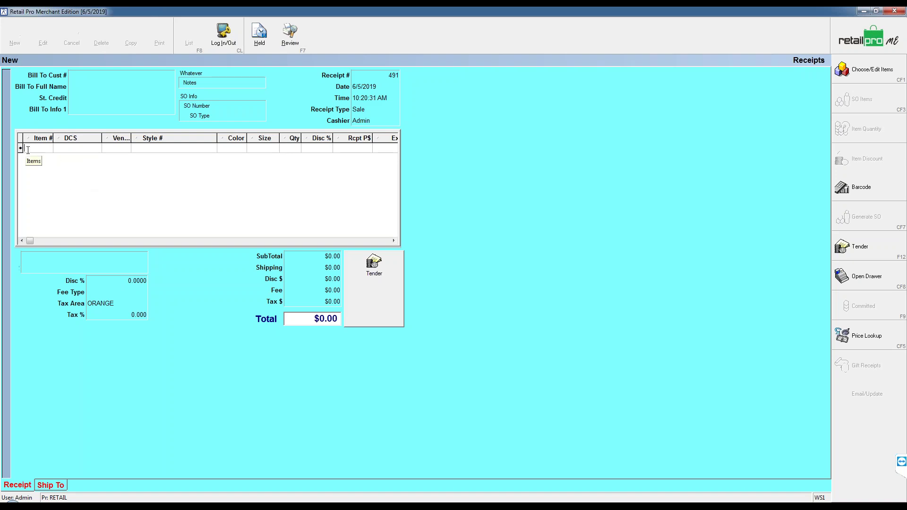
click(861, 189)
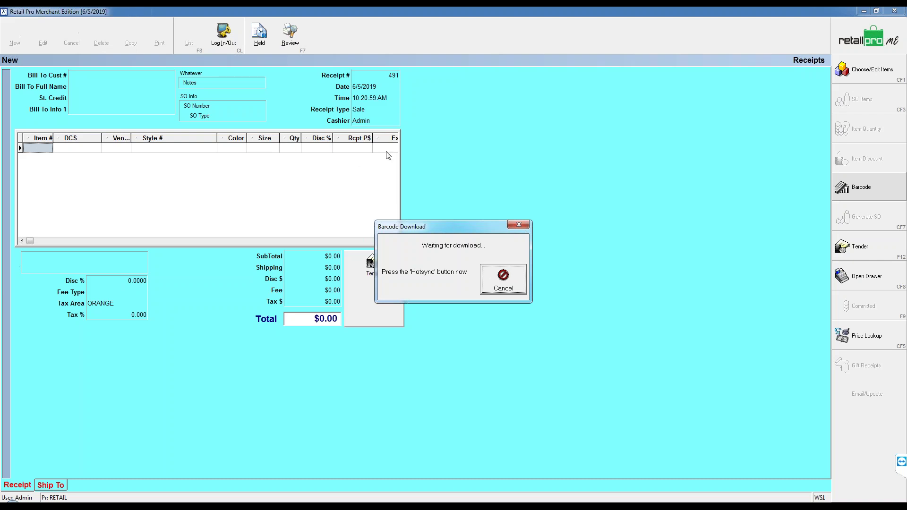
click(504, 284)
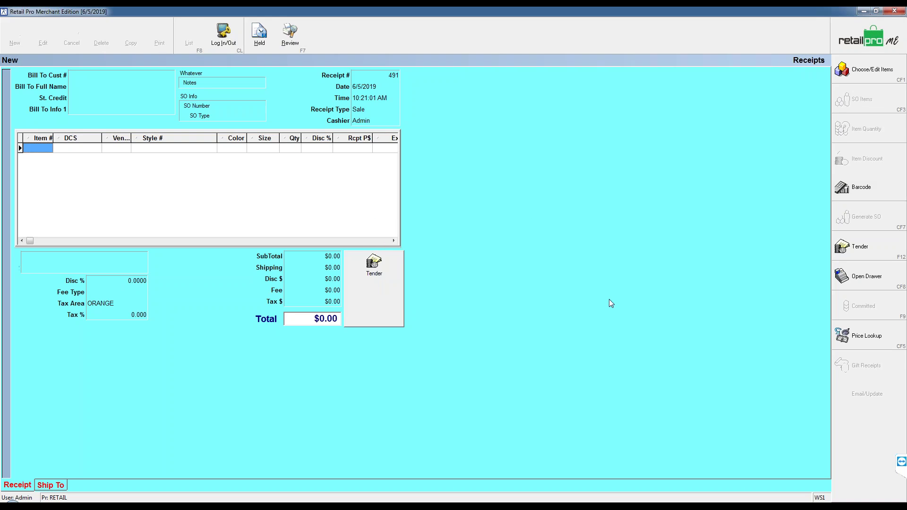
click(877, 38)
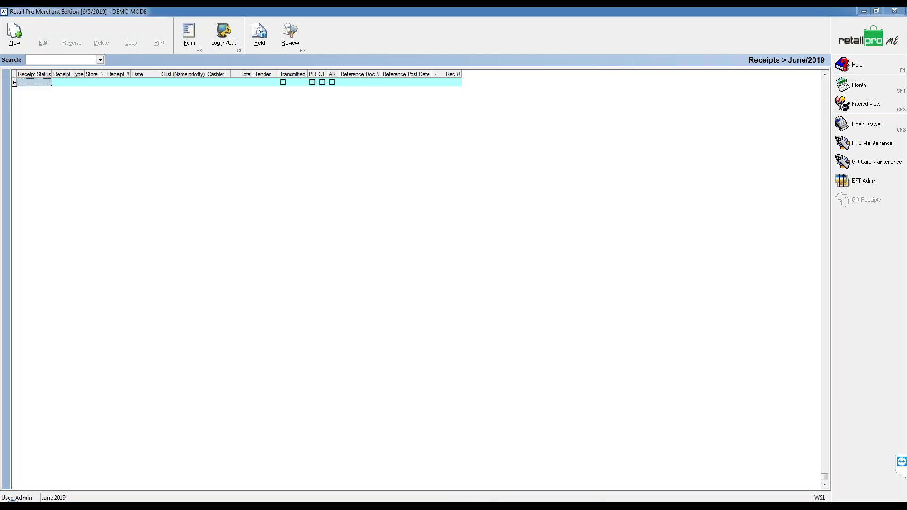
Switch to the Word outline, highlight the Zone Map topic, and return to Retail Pro.
key(alt+Tab)
click(304, 274)
triple_click(304, 274)
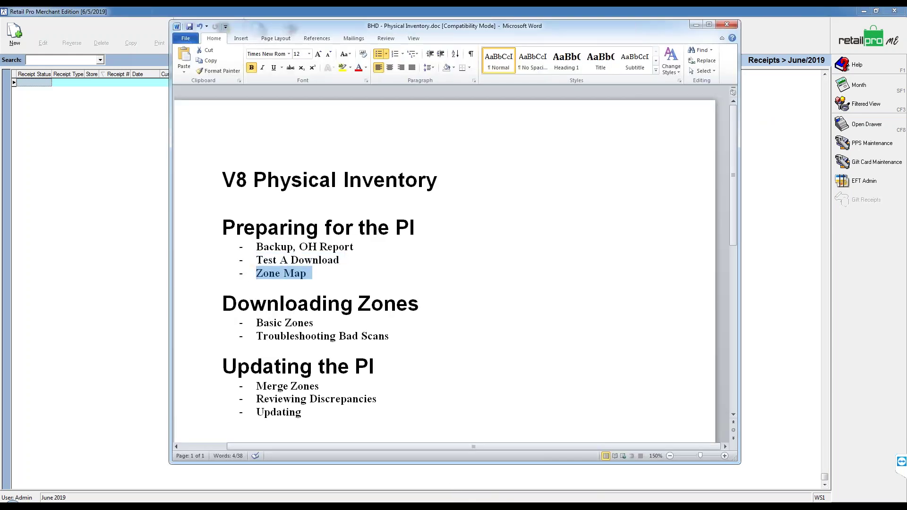
click(696, 25)
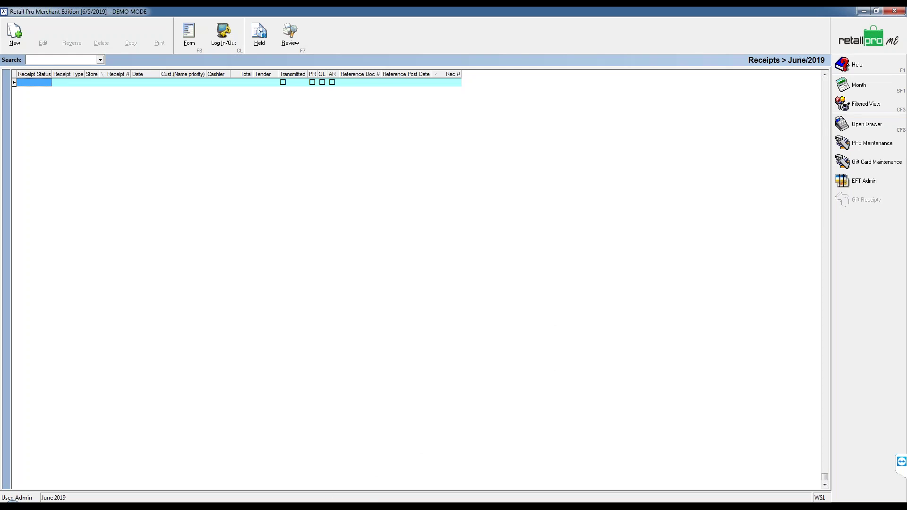
Examine the Riley's Fly Shop zone map and zone advice in the Palm and Janam manual, and review the Word outline's remaining topics.
mouse_move(425, 506)
click(476, 463)
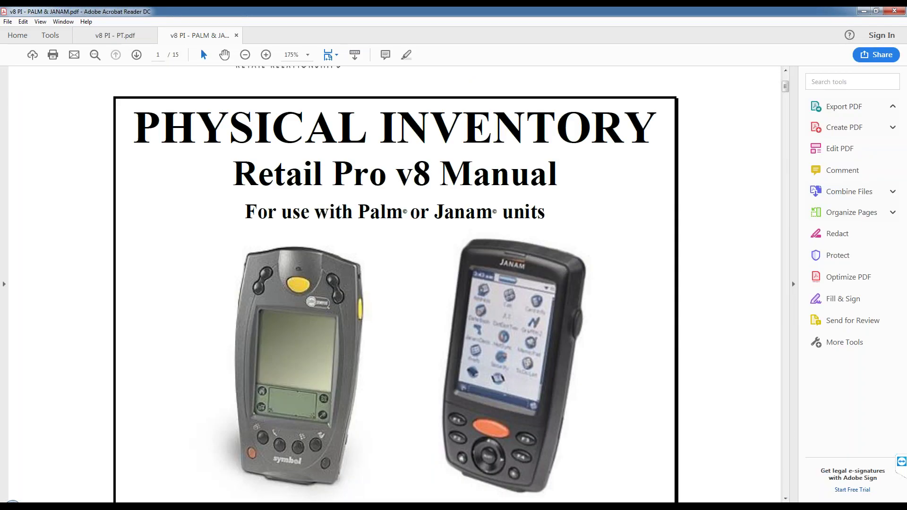
click(785, 499)
scroll(413, 359, down, 18)
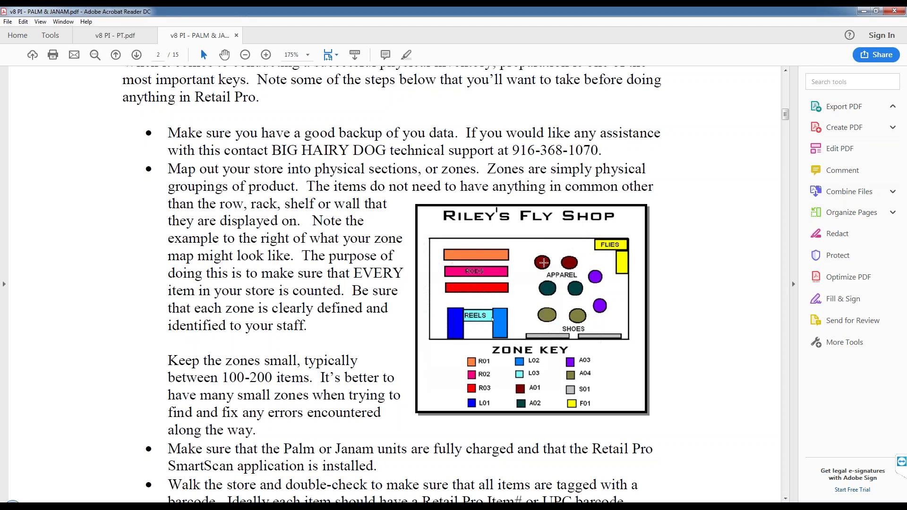
click(499, 254)
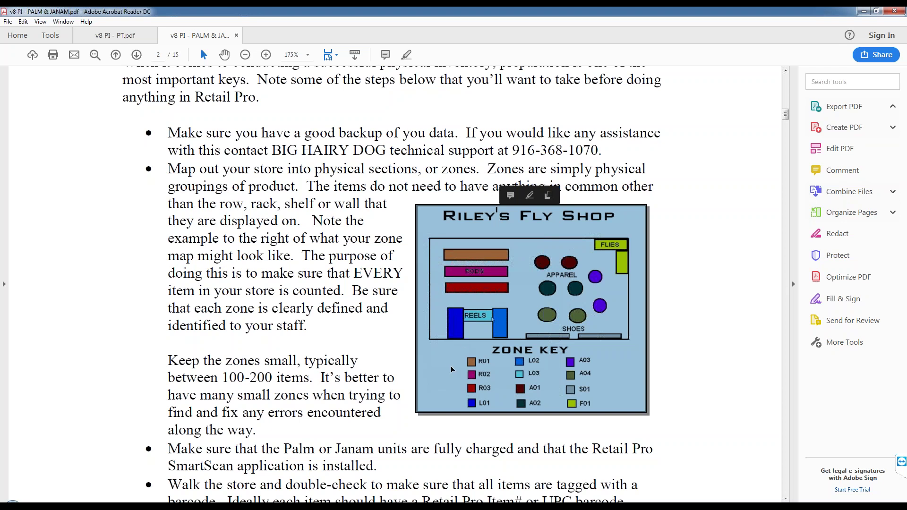
click(864, 12)
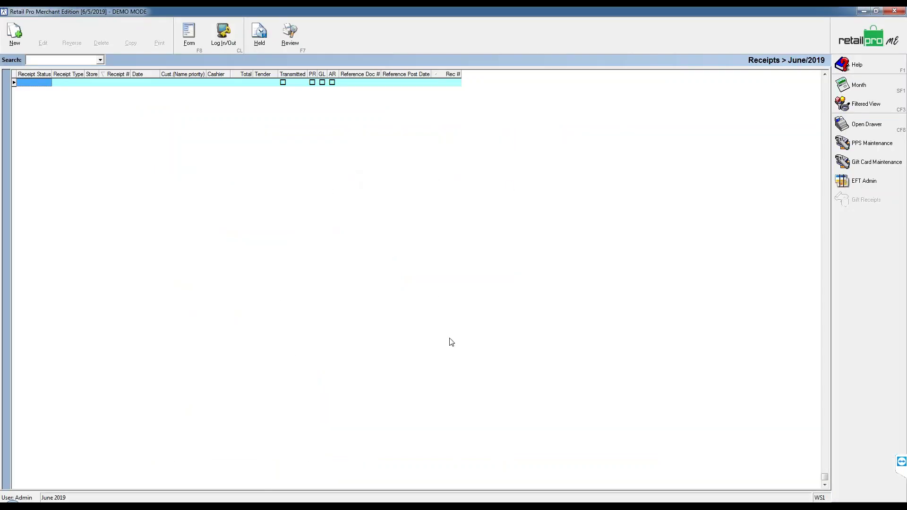
click(331, 508)
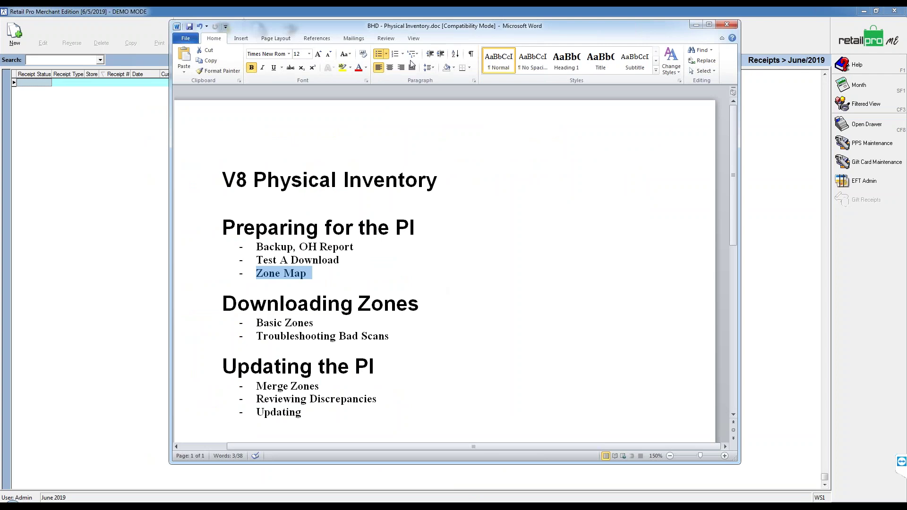
click(696, 24)
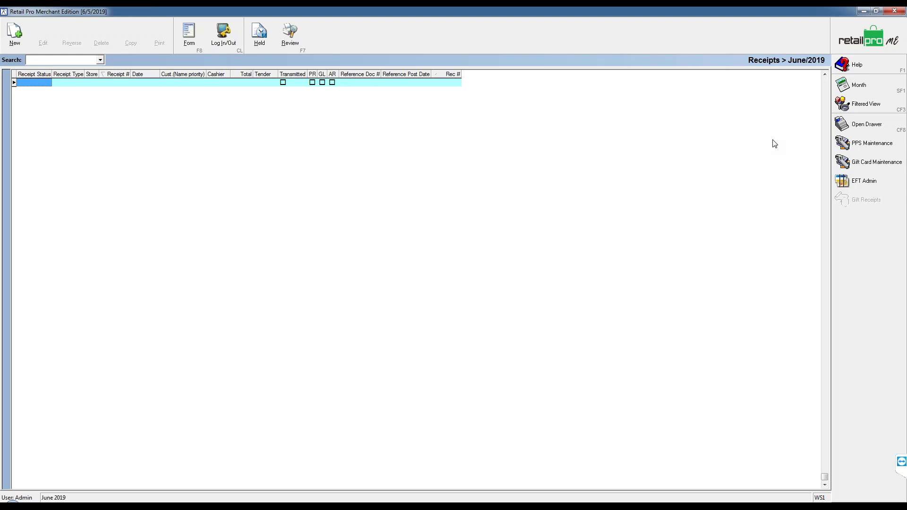
Leave the receipts list and open the RproPI physical inventory tool from the additional tools.
click(864, 29)
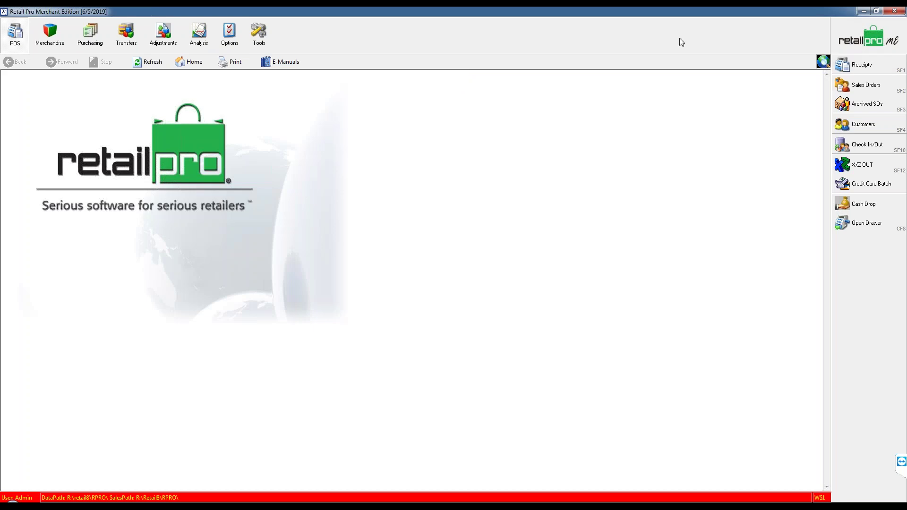
click(260, 34)
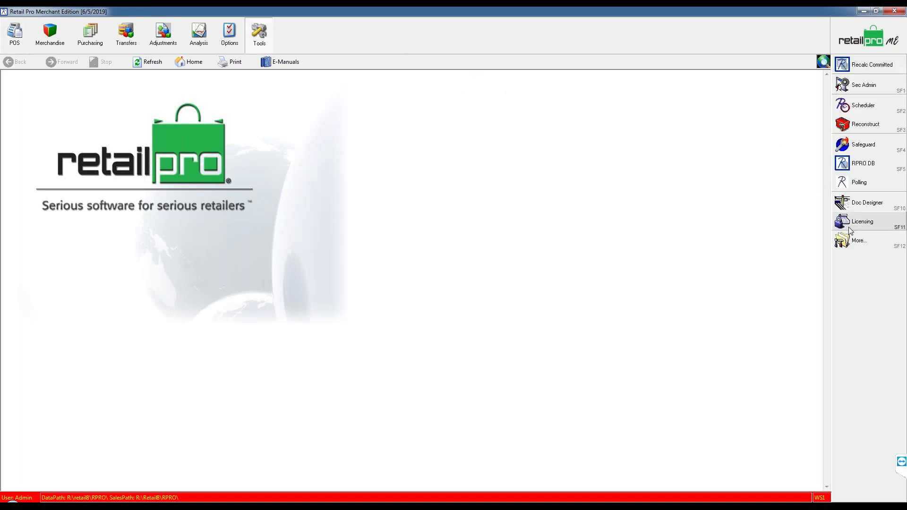
click(853, 242)
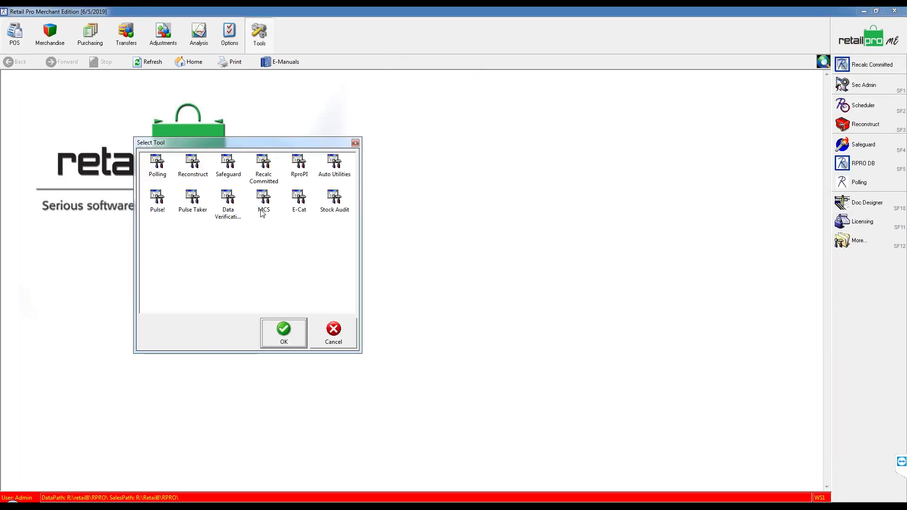
click(298, 171)
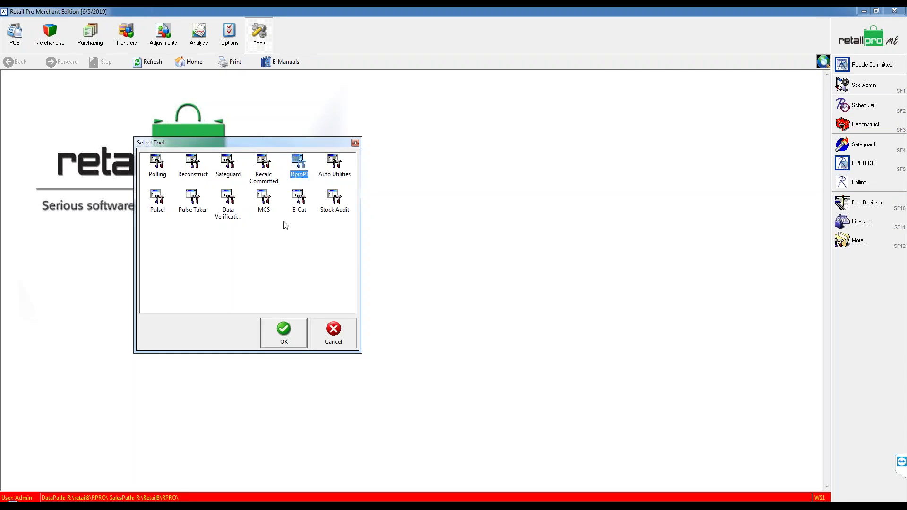
click(285, 334)
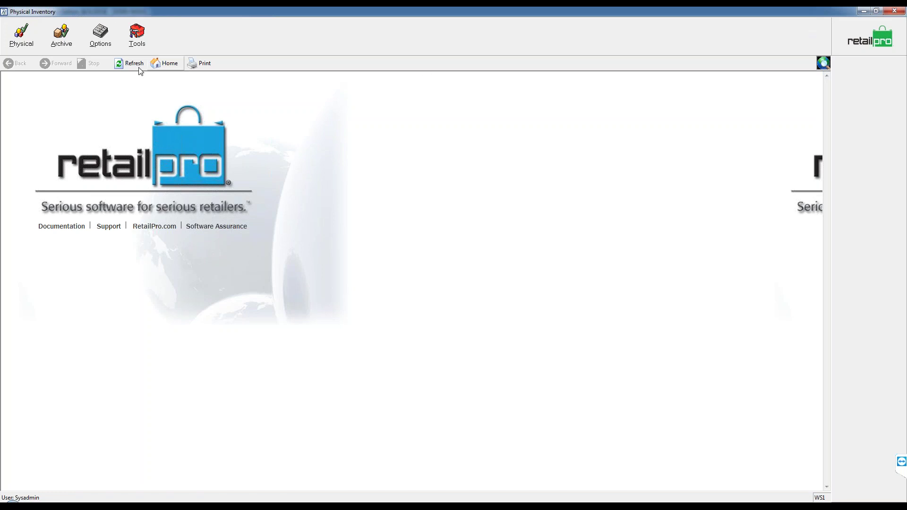
Start a new physical inventory for store BCC - BBCC and return to the physical inventory main screen.
click(24, 38)
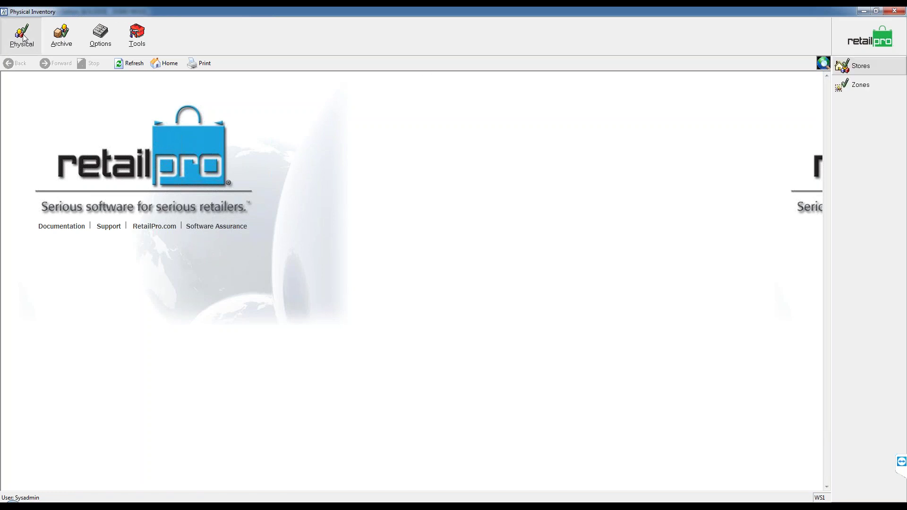
click(860, 66)
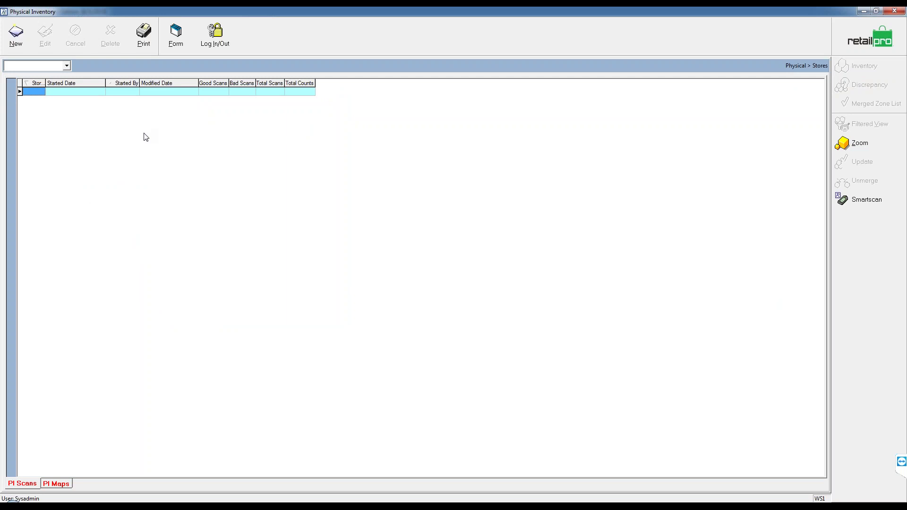
click(16, 38)
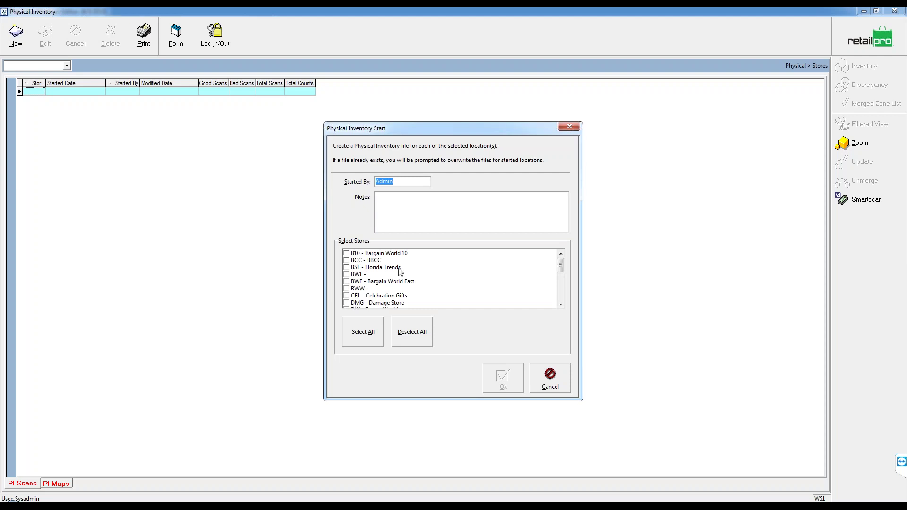
click(347, 260)
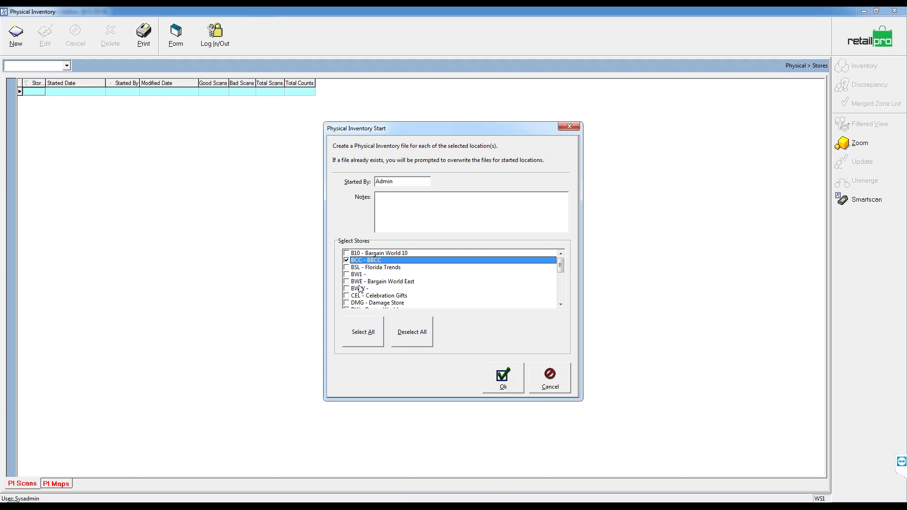
click(504, 375)
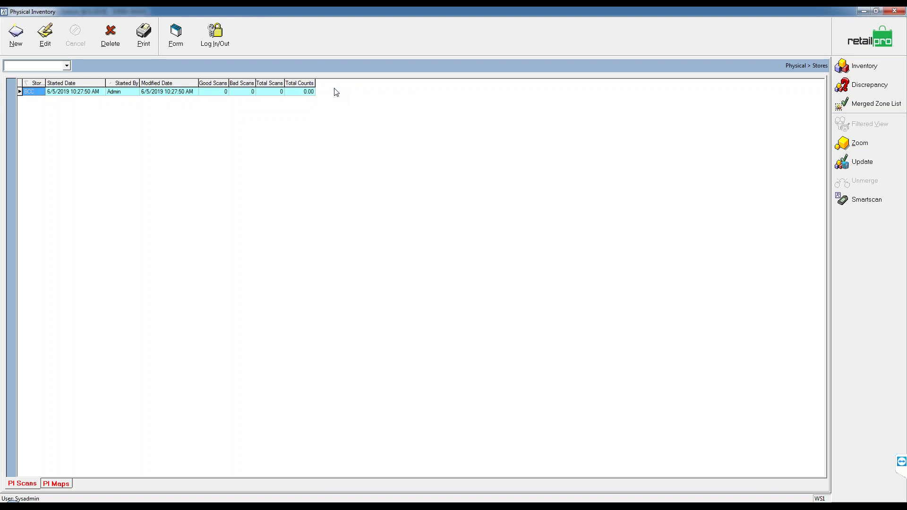
click(872, 33)
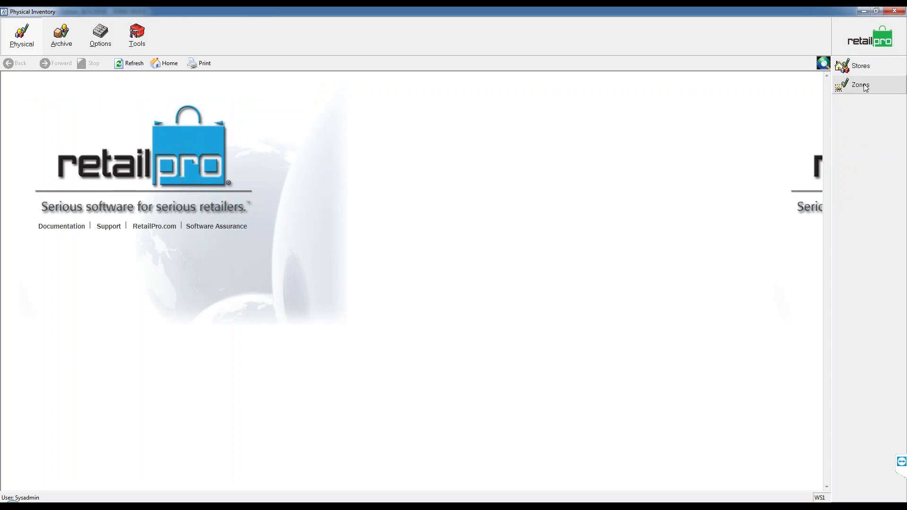
Create a new zone file named 1 for store BCC - BBCC.
click(860, 86)
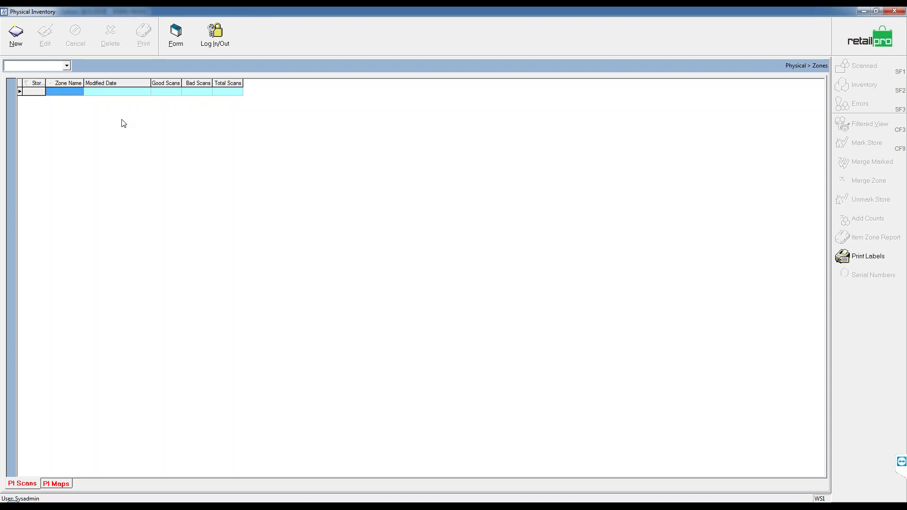
click(16, 38)
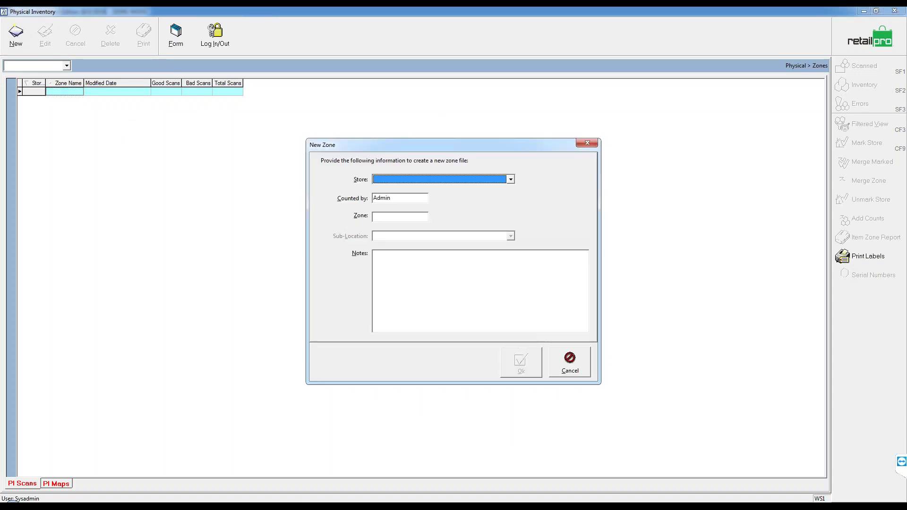
click(510, 179)
click(391, 189)
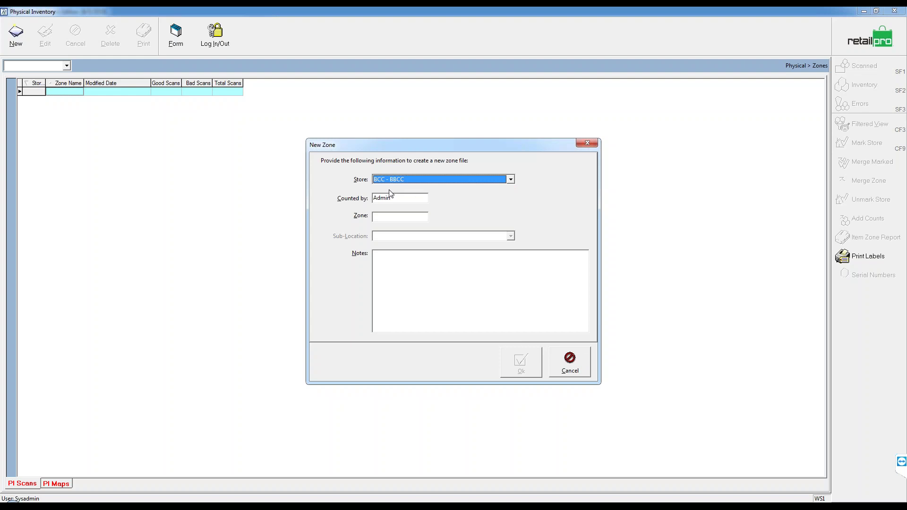
click(377, 218)
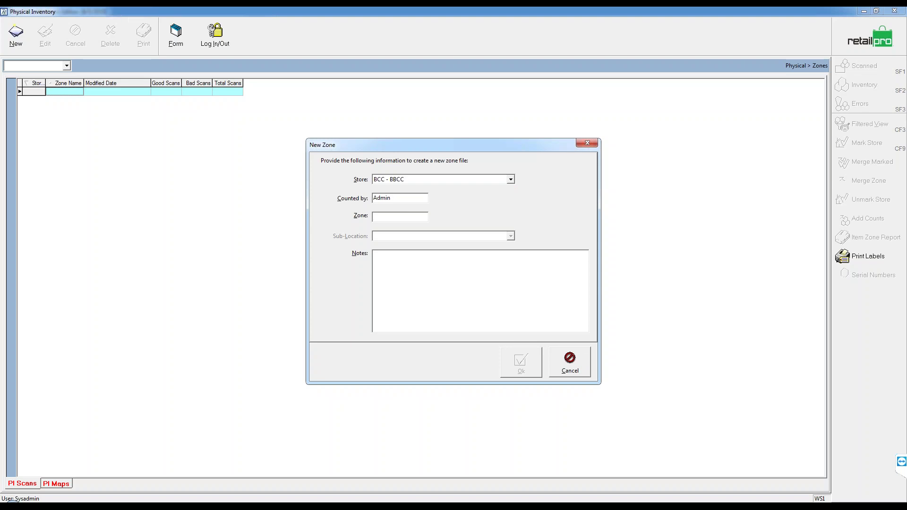
text(1)
click(384, 286)
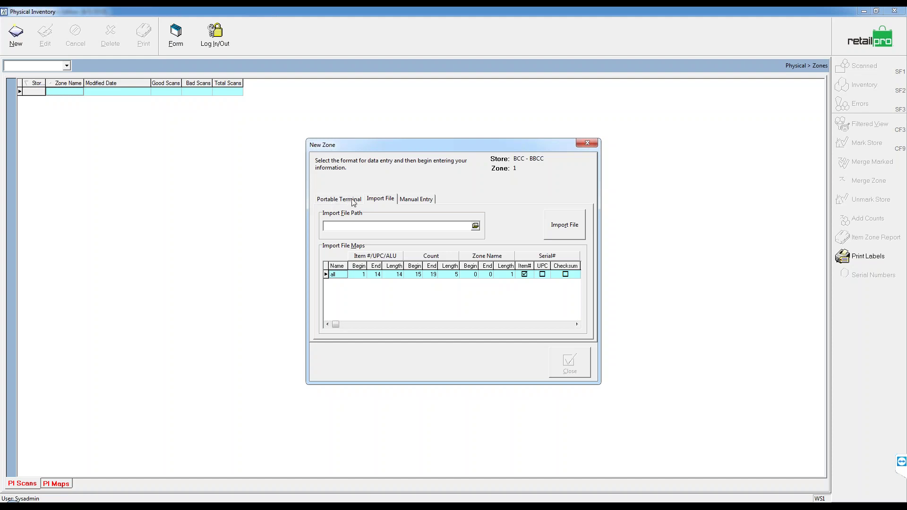
Try the portable terminal download for zone 1, switch to manual entry, and close the new zone without adding counts.
click(333, 202)
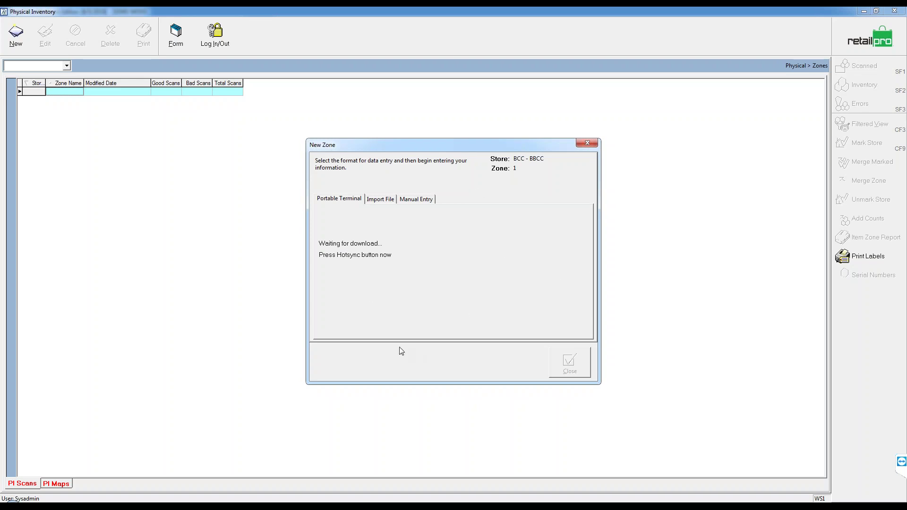
click(422, 201)
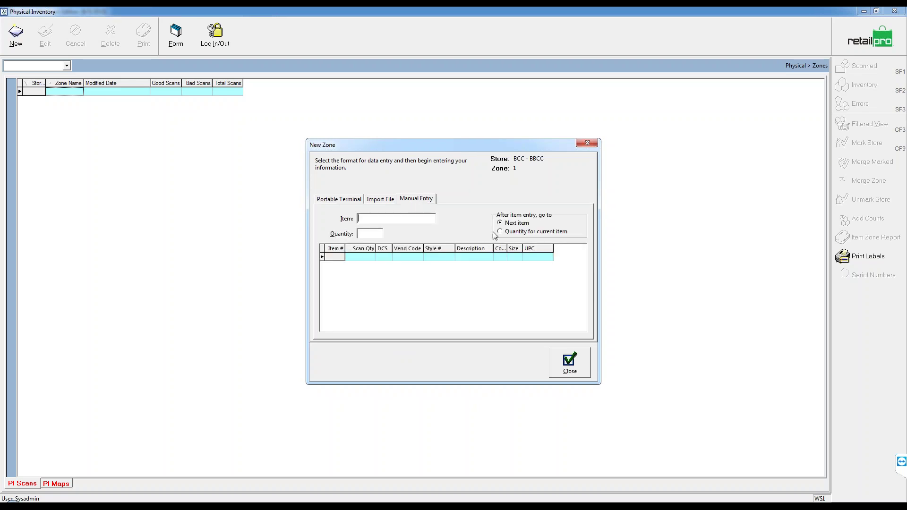
click(571, 366)
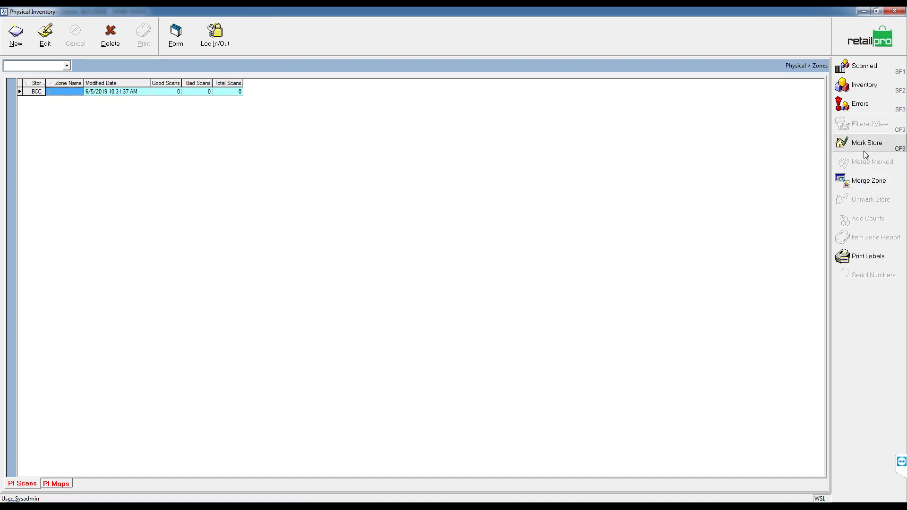
Add manual counts to zone 1's scanned items: one of item 23 and two each of items 123 and 124.
click(862, 66)
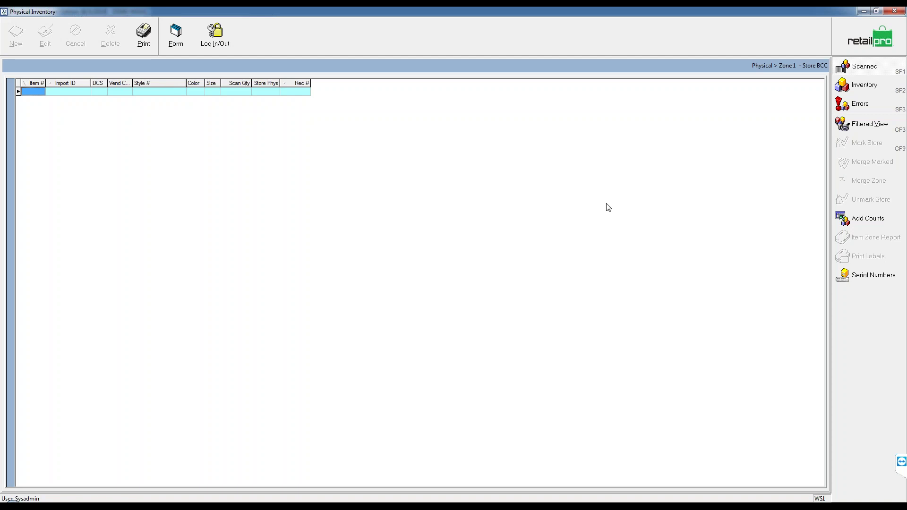
click(871, 221)
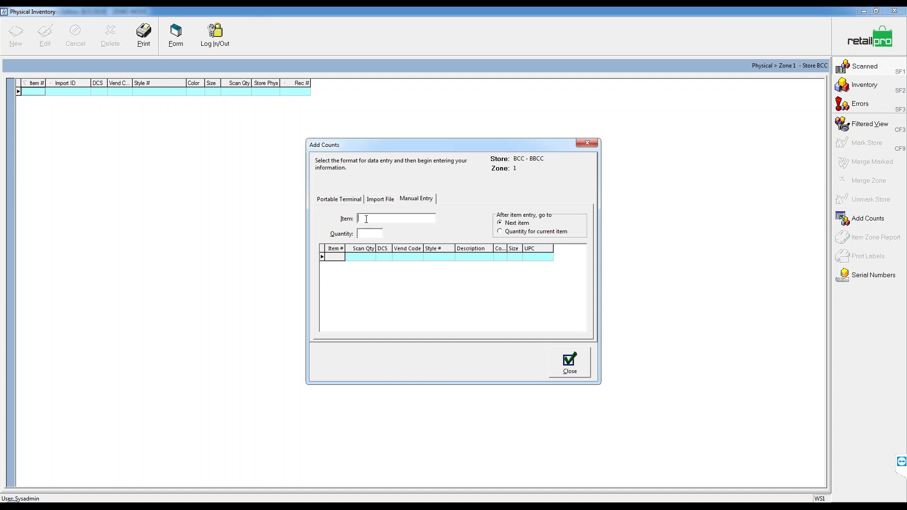
key(Return)
key(Return)
text(123)
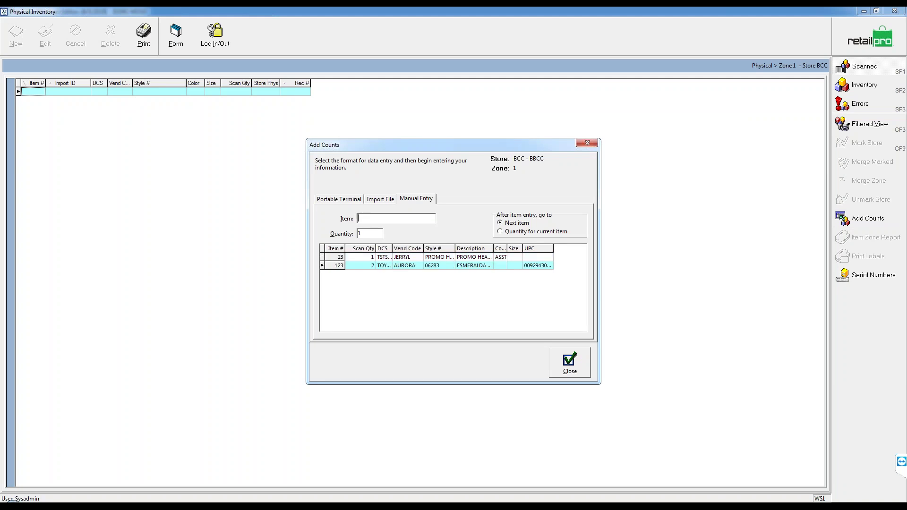
text(124)
key(Return)
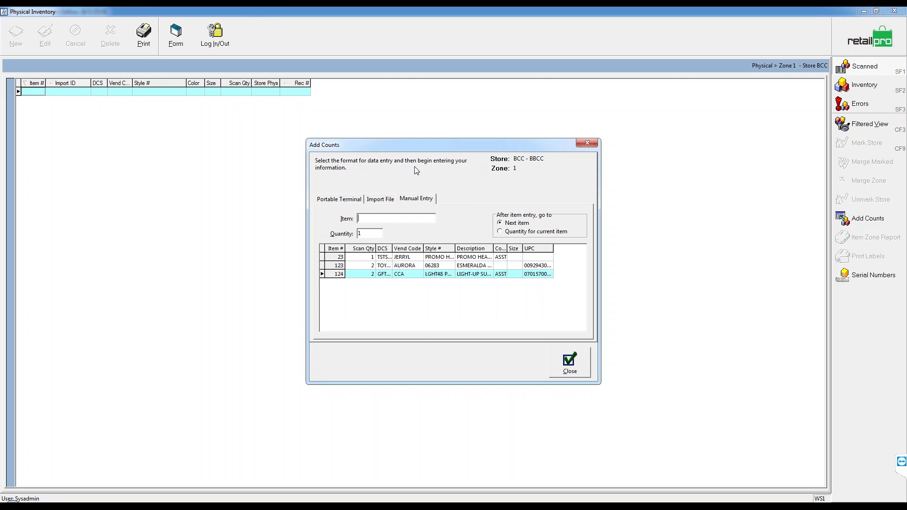
click(570, 362)
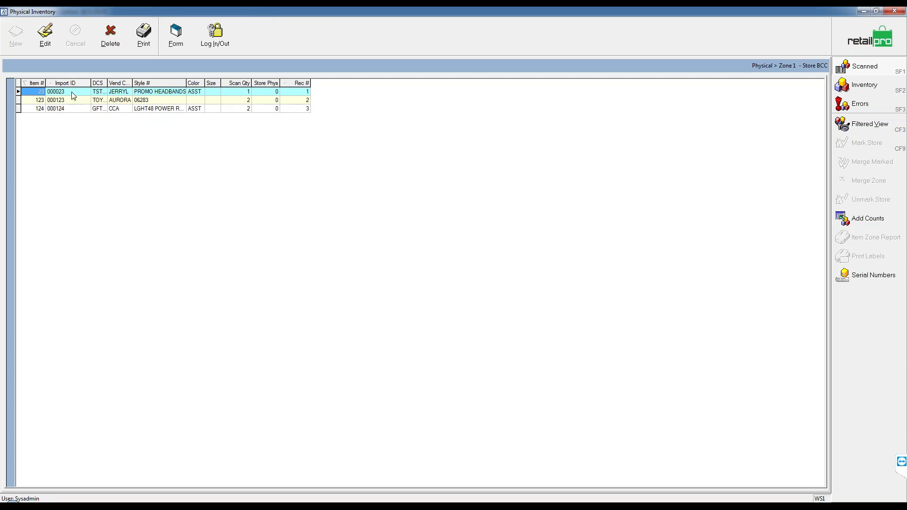
Review the scan quantity of item 23 in zone 1 and check the zone's errors list.
click(235, 92)
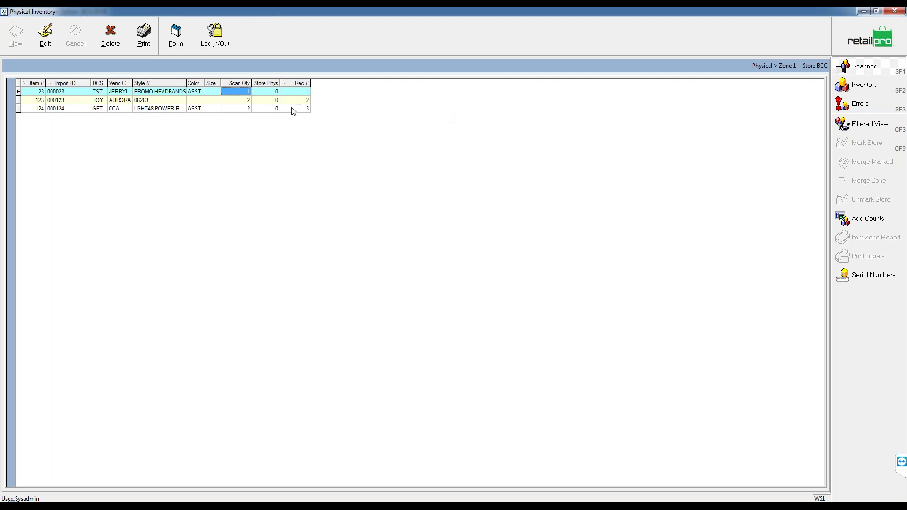
click(870, 107)
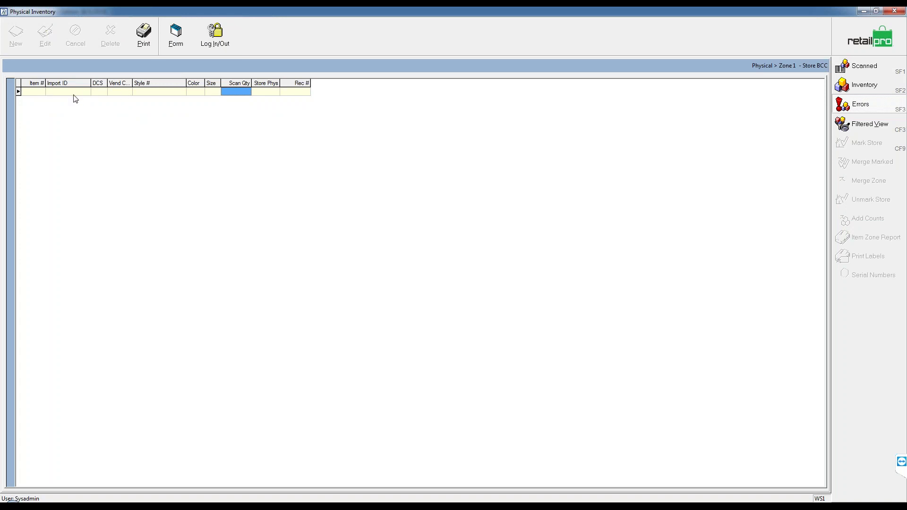
click(59, 92)
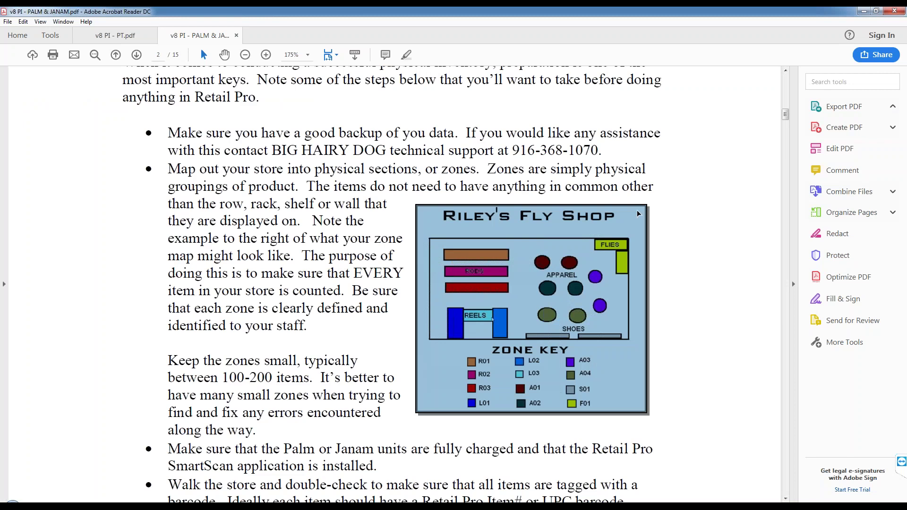
Skim the Palm and Janam physical inventory guide from the preparation advice through the instructions for entering zones.
scroll(621, 206, down, 3)
scroll(621, 205, down, 20)
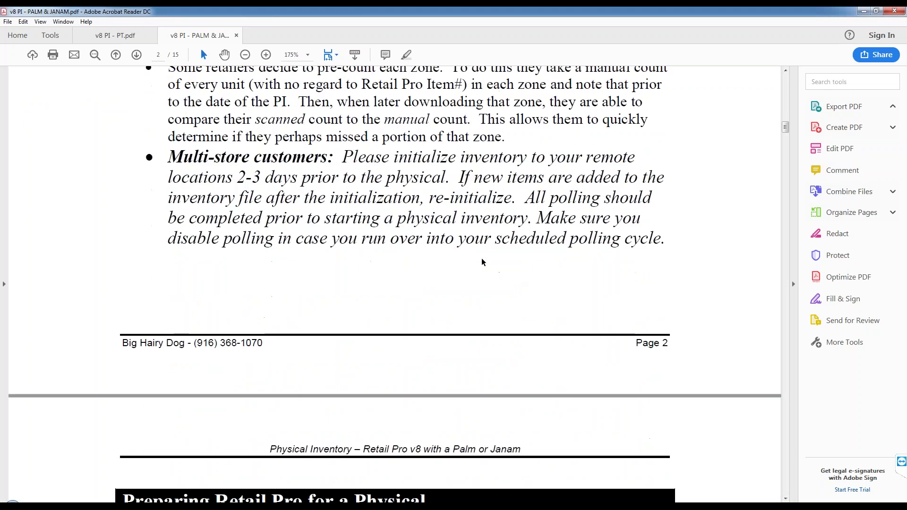
scroll(441, 279, down, 20)
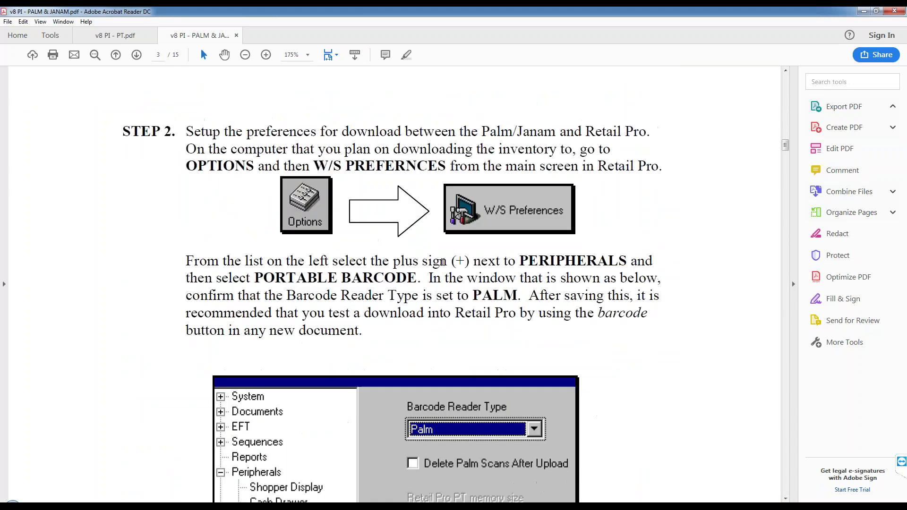
scroll(440, 279, down, 20)
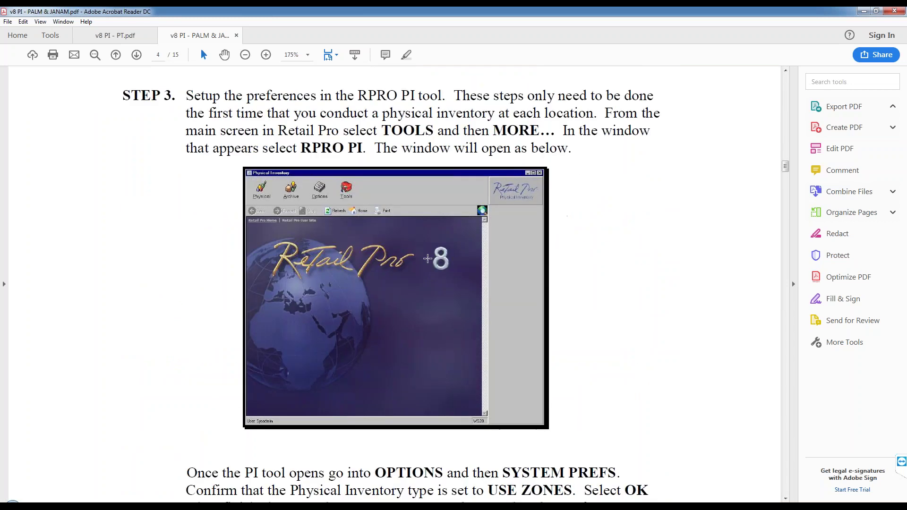
scroll(423, 269, down, 20)
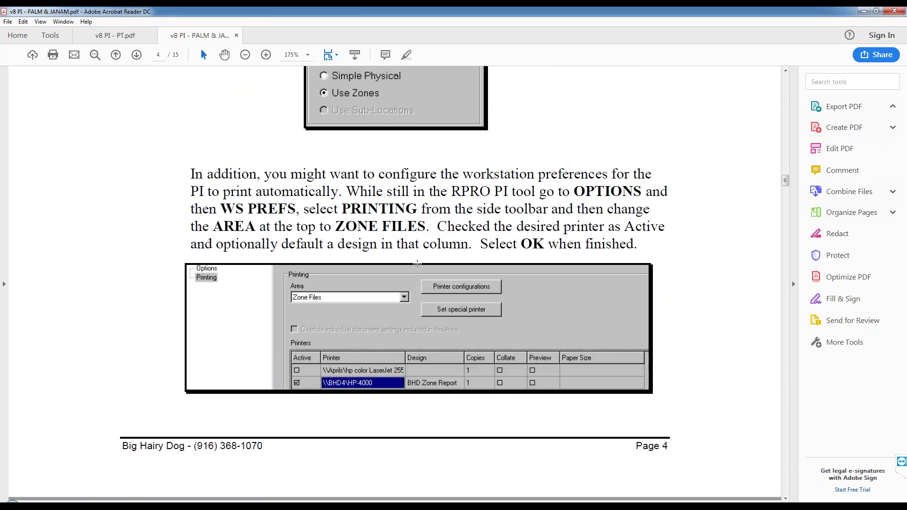
scroll(421, 264, down, 20)
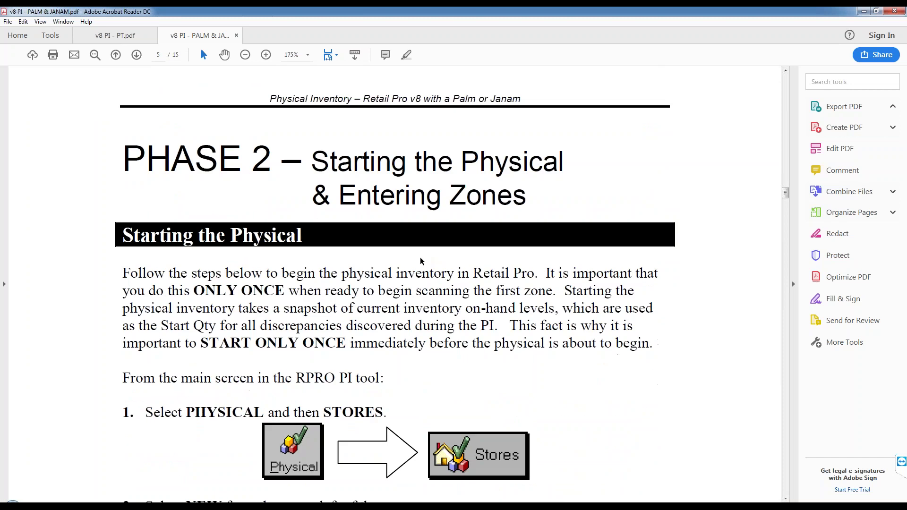
scroll(422, 261, down, 20)
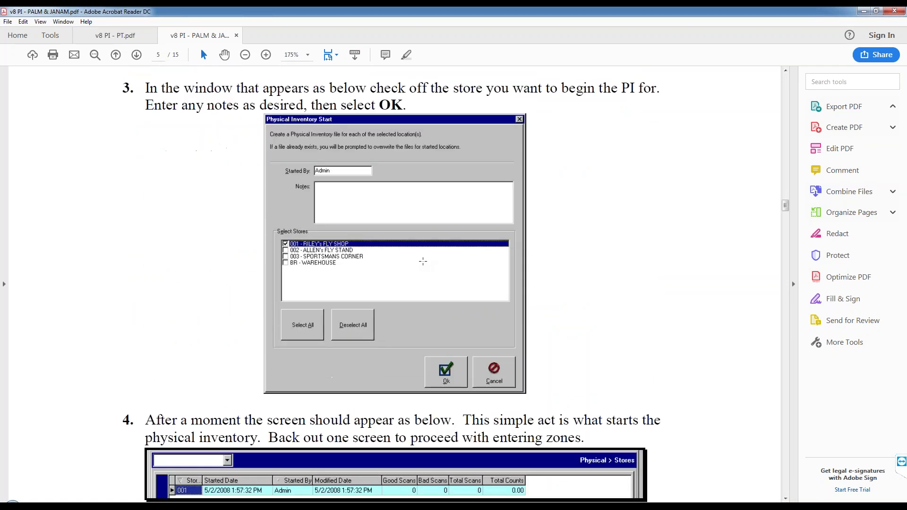
scroll(423, 262, down, 15)
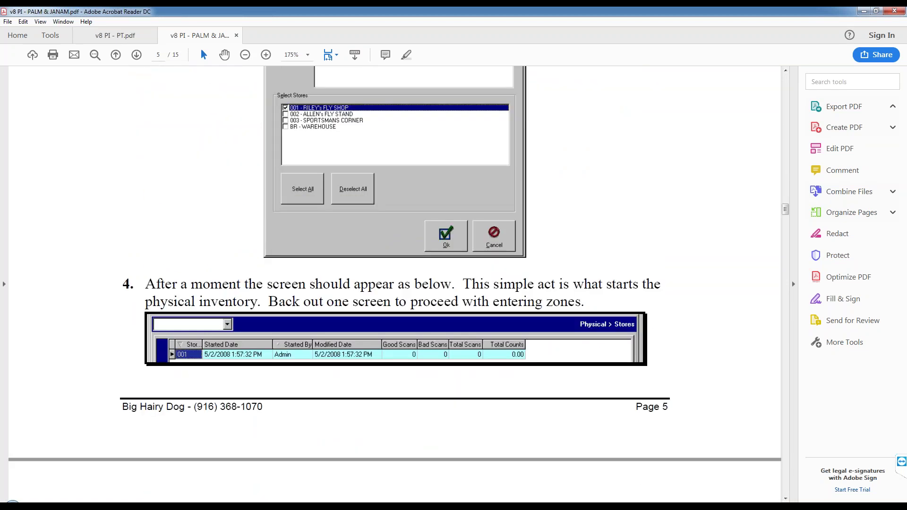
scroll(424, 280, down, 12)
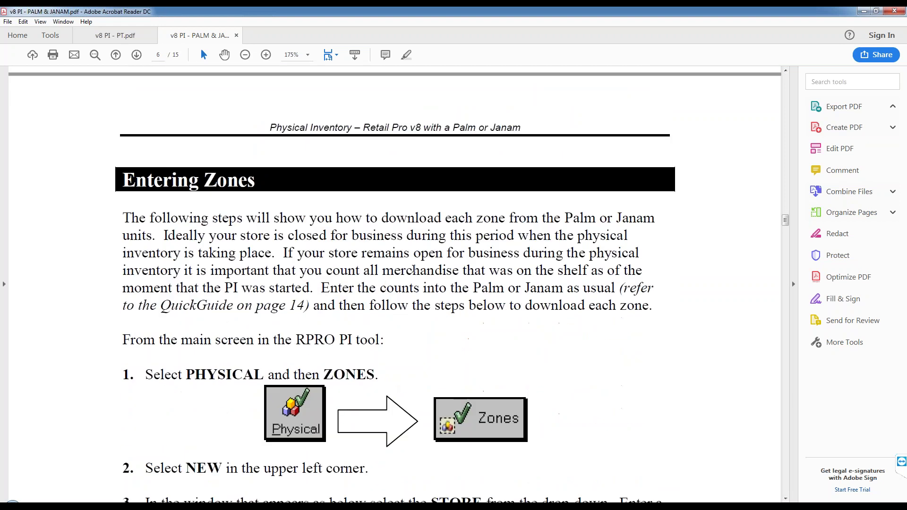
scroll(415, 272, down, 12)
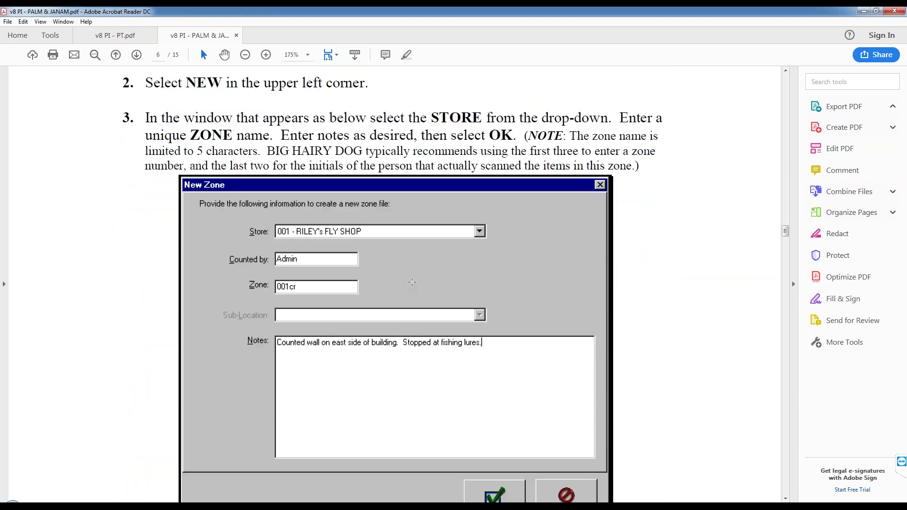
scroll(414, 283, down, 9)
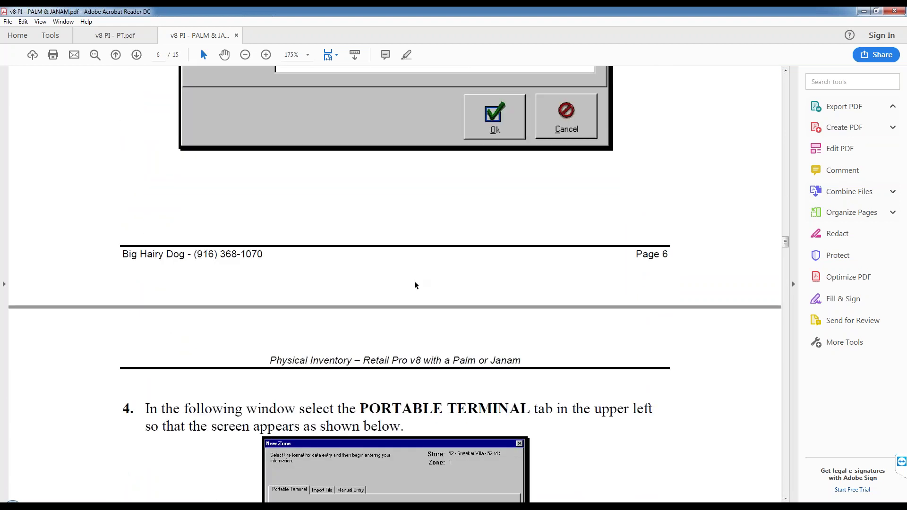
scroll(415, 284, down, 11)
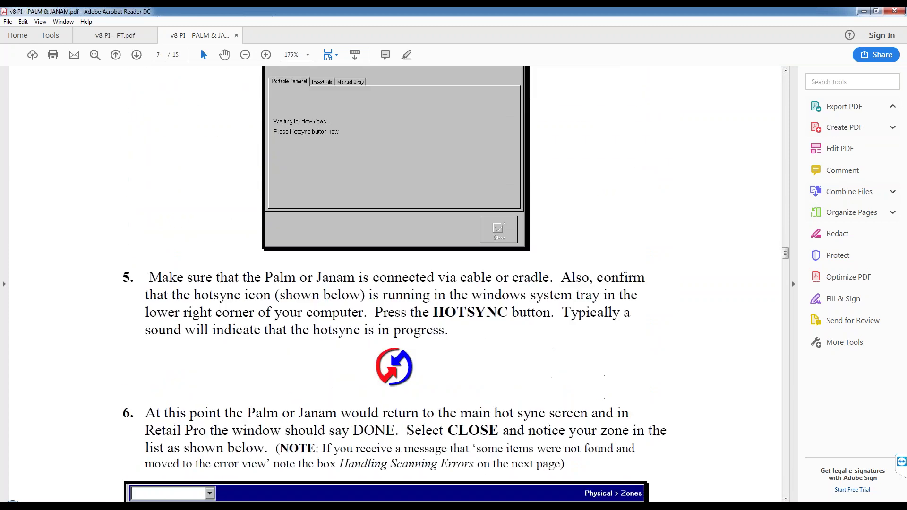
scroll(414, 278, down, 5)
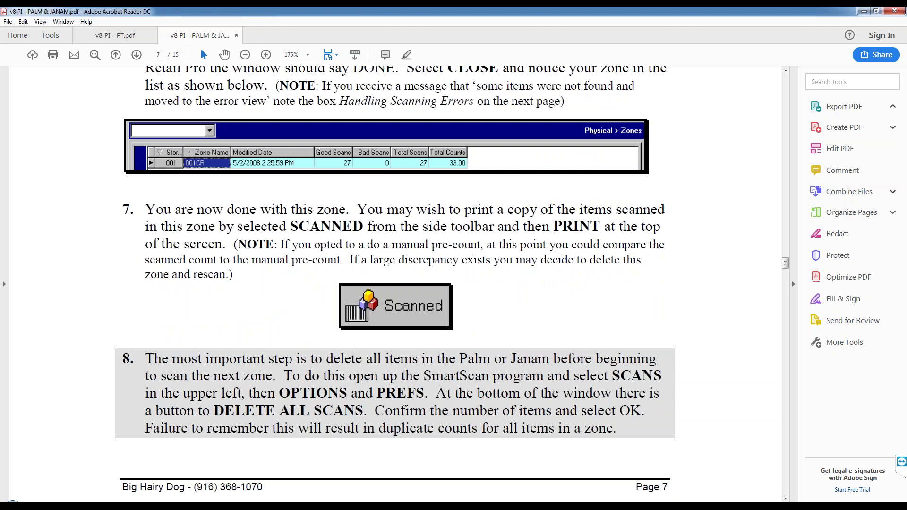
scroll(415, 283, down, 2)
scroll(418, 280, down, 10)
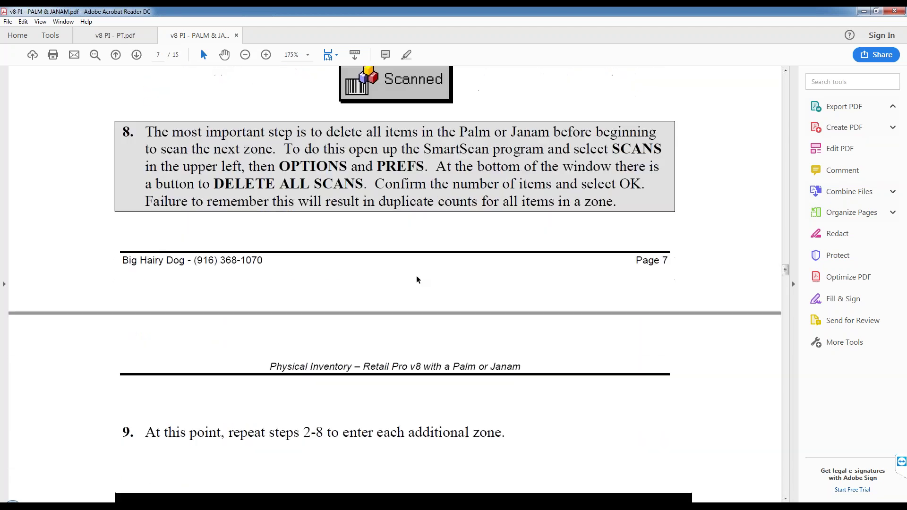
Read the guide's Handling Scanning Errors section, including the example zone list and bad-scan table.
scroll(417, 280, down, 5)
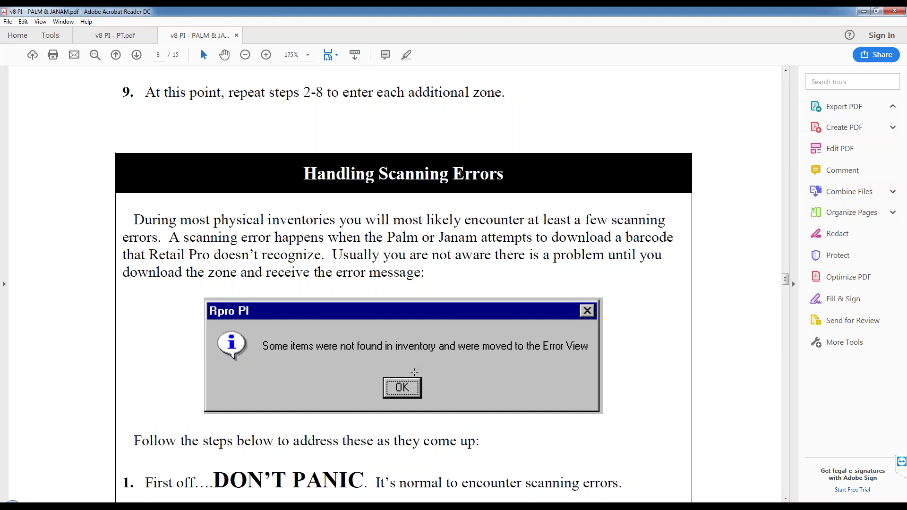
click(785, 498)
click(785, 499)
click(785, 499)
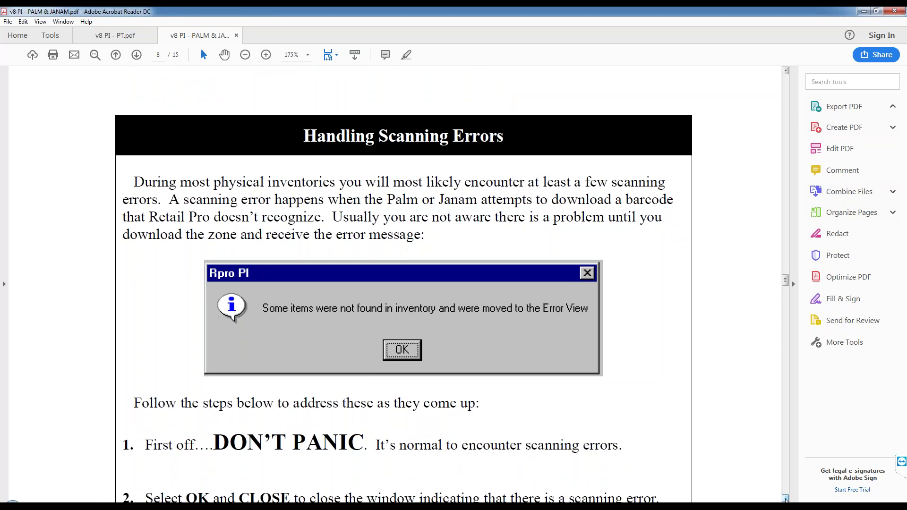
click(785, 499)
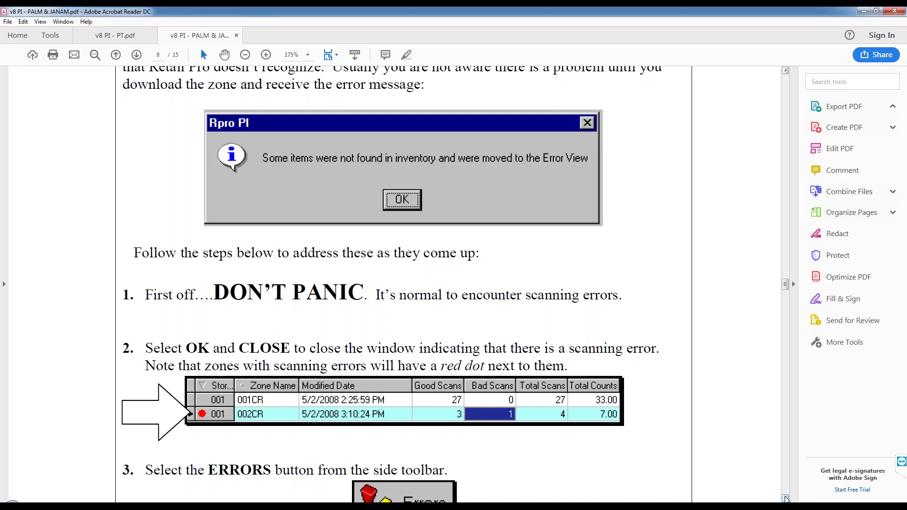
click(784, 498)
click(785, 498)
click(785, 498)
click(784, 498)
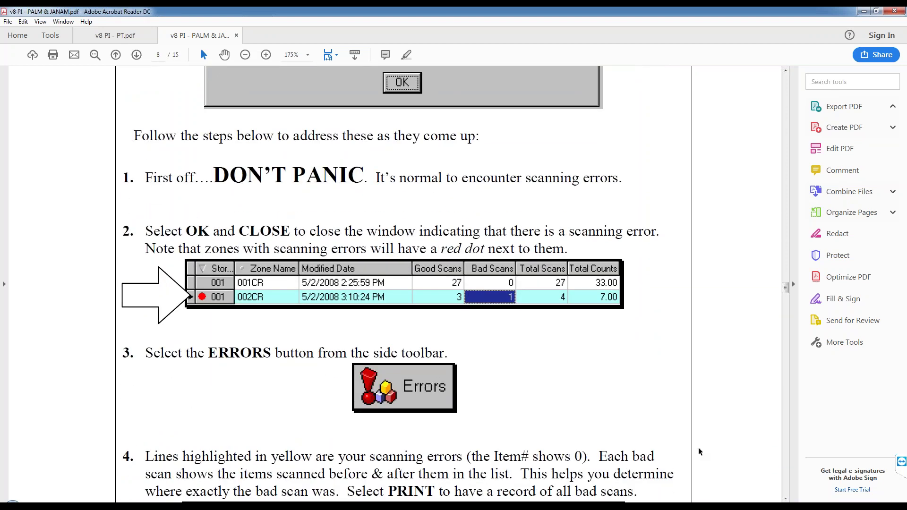
click(786, 499)
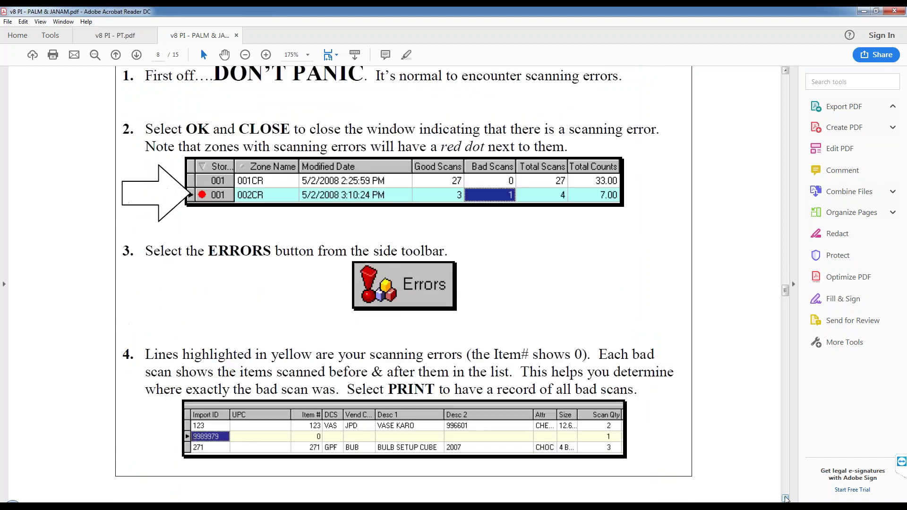
click(407, 366)
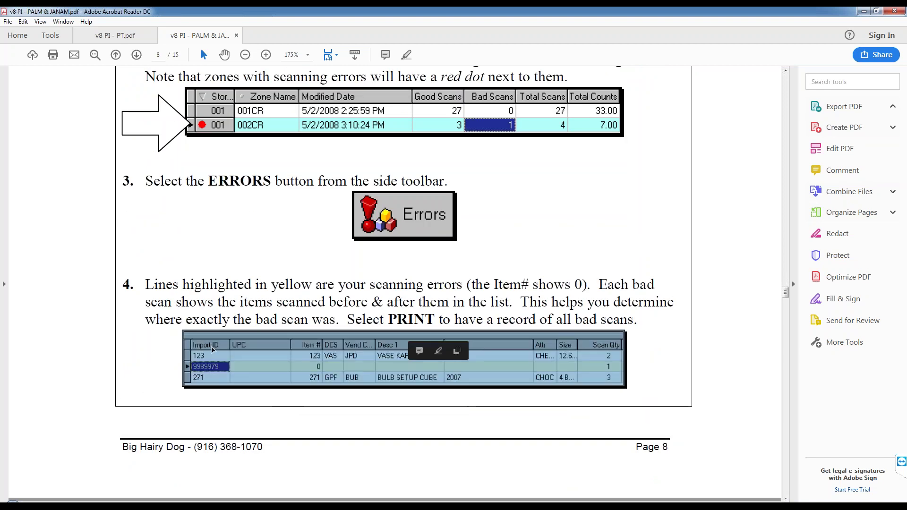
click(258, 370)
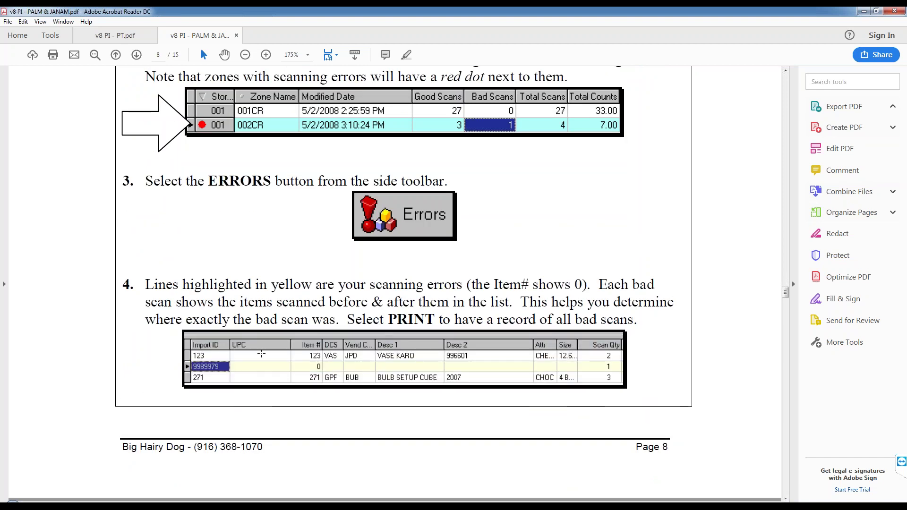
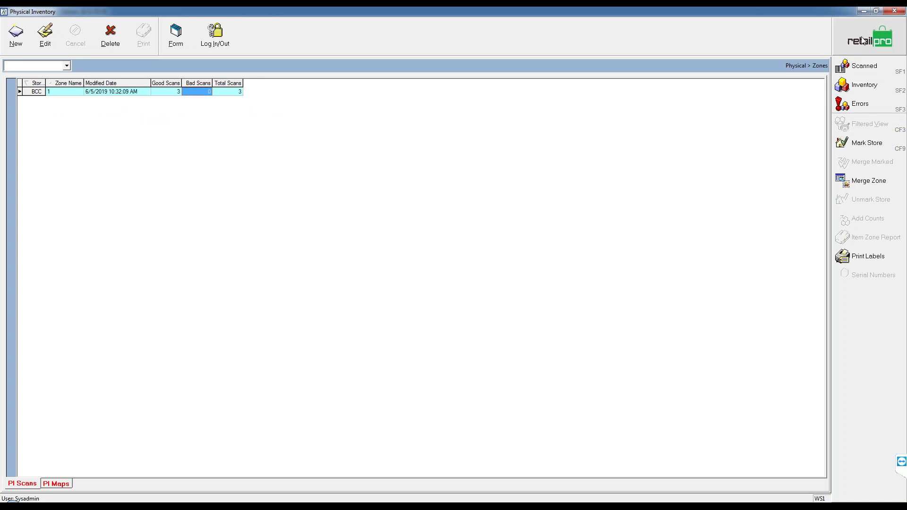
Switch to Physical Inventory and enable print preview for the active HP LaserJet P3011/P3015 printer in the Zone Files workstation printing preferences.
click(861, 30)
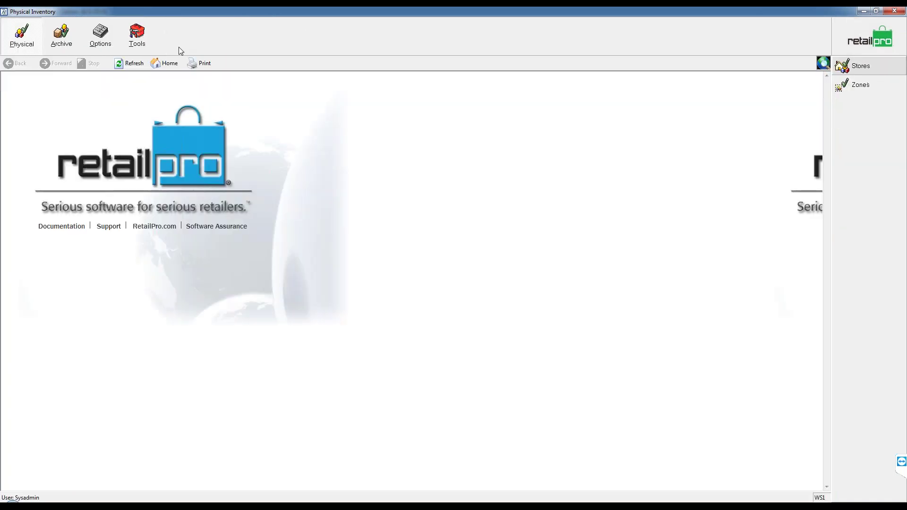
click(100, 34)
click(865, 122)
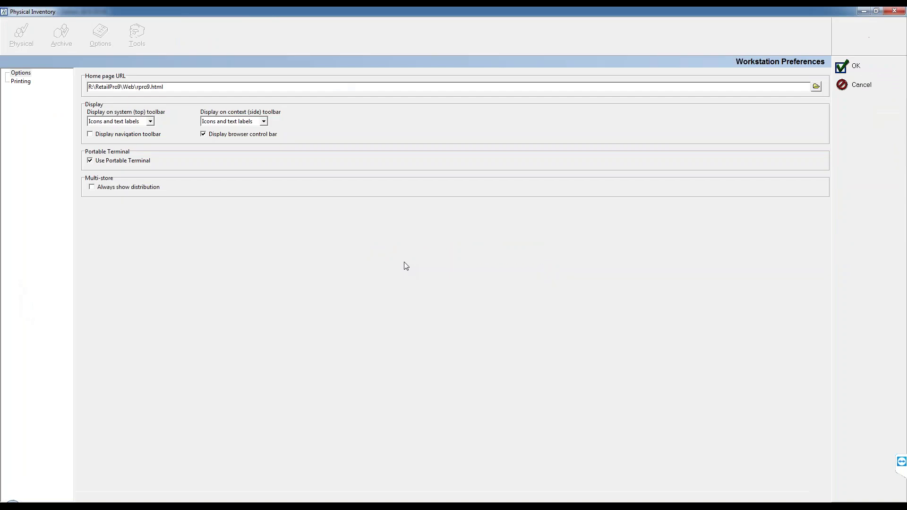
click(21, 82)
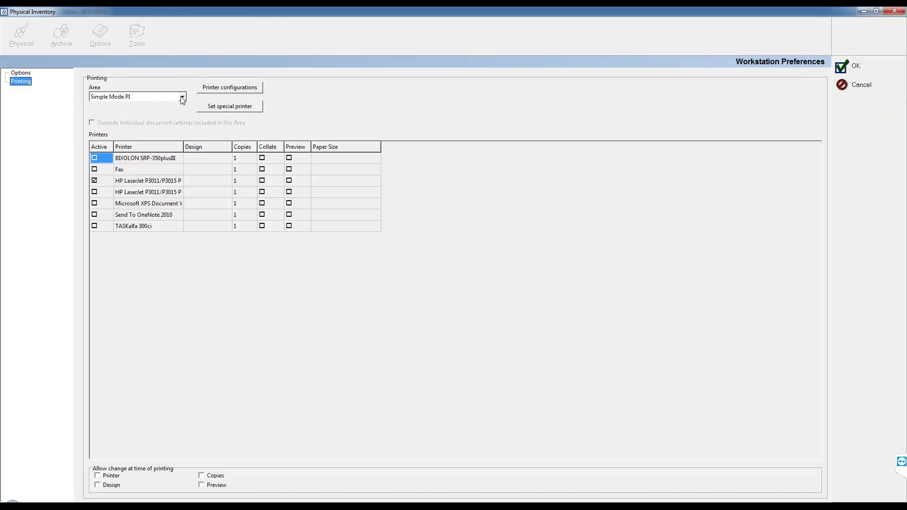
click(182, 97)
click(109, 136)
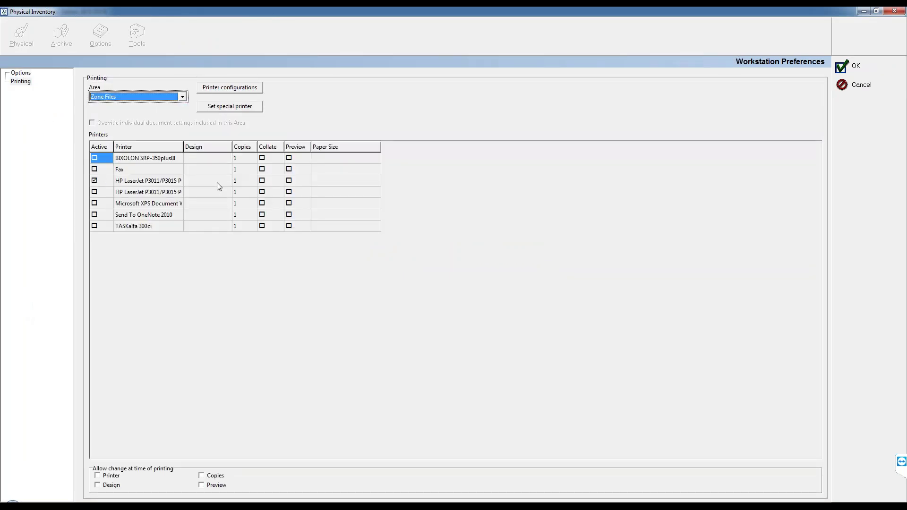
click(293, 182)
click(290, 181)
click(874, 69)
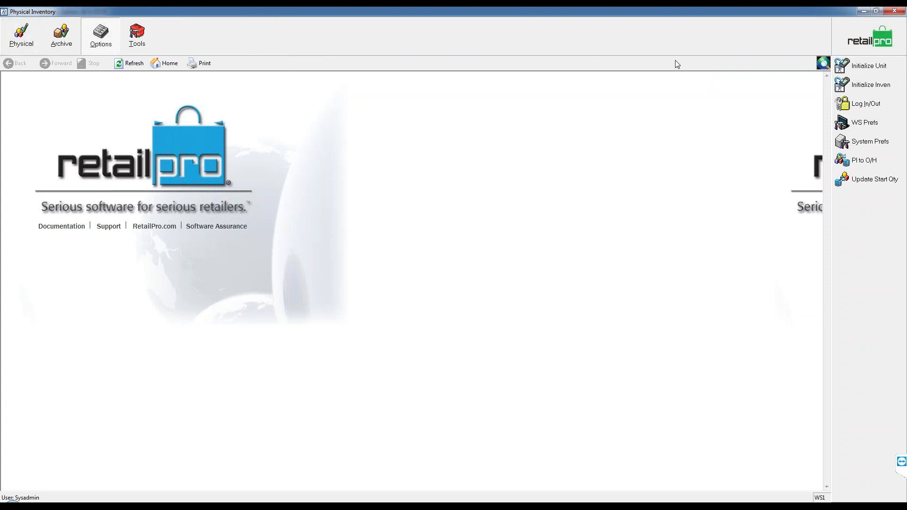
Return to the physical inventory zones and open the scanned items of zone 1 for store BCC.
click(20, 42)
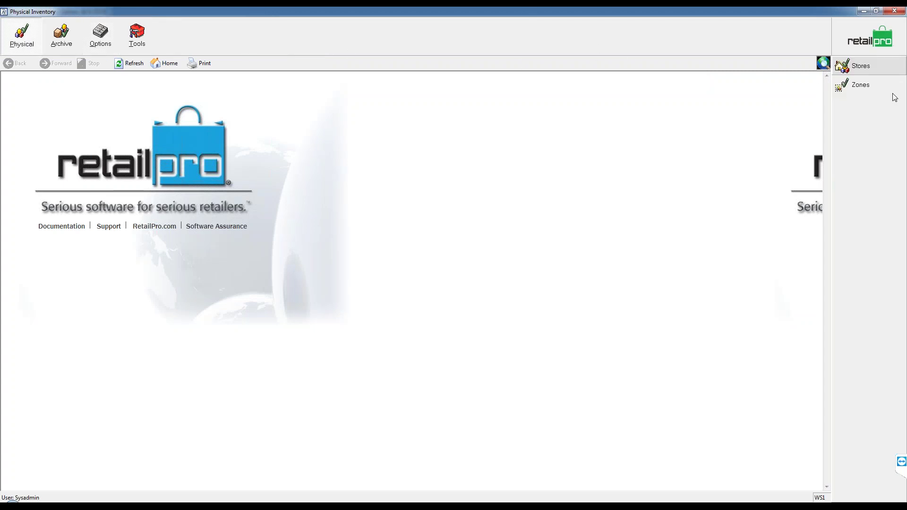
click(866, 86)
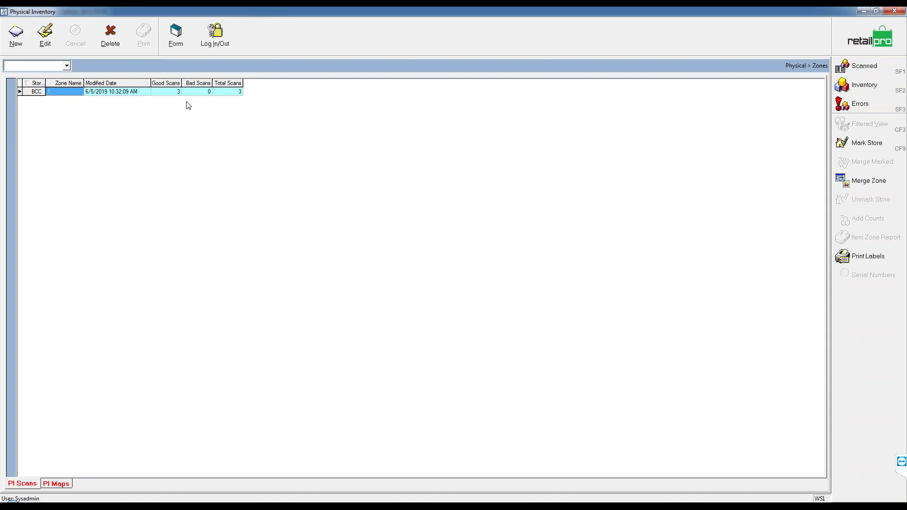
click(198, 91)
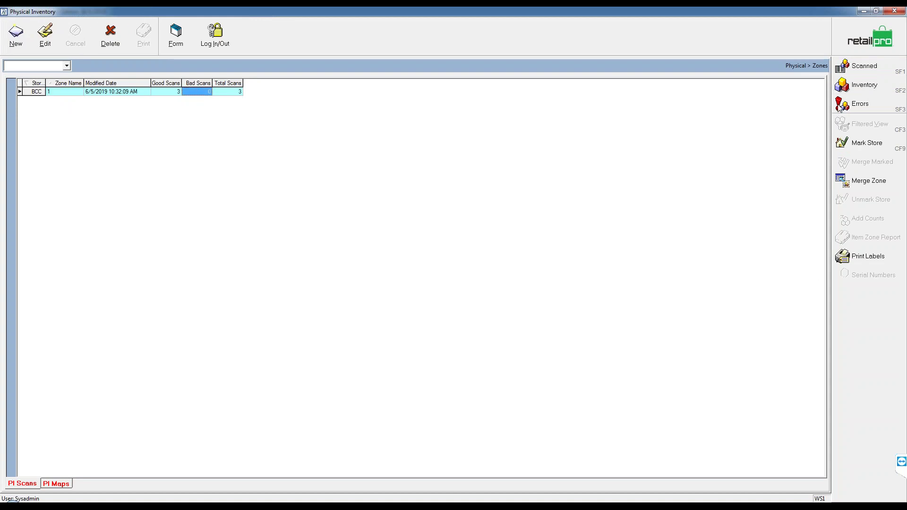
click(866, 69)
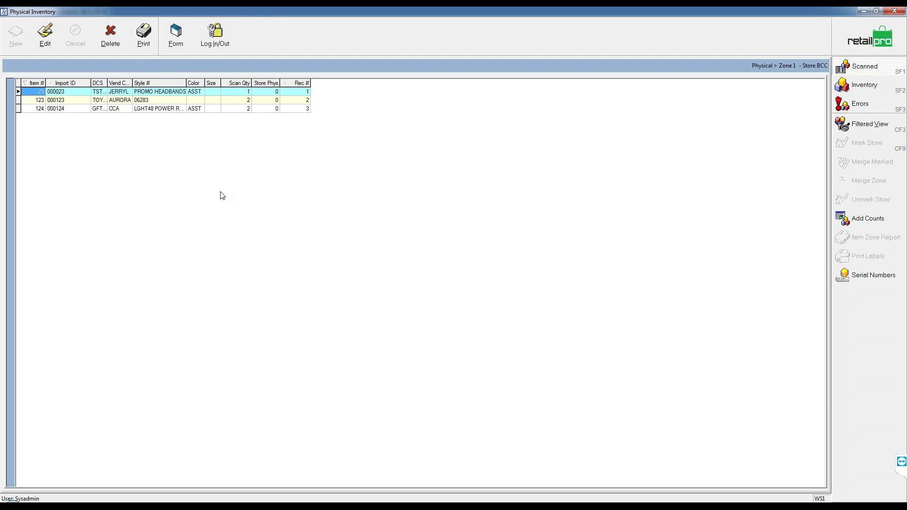
Preview the BHD Zone Report for the scanned items of zone 1, close it, and open the same report again.
click(144, 35)
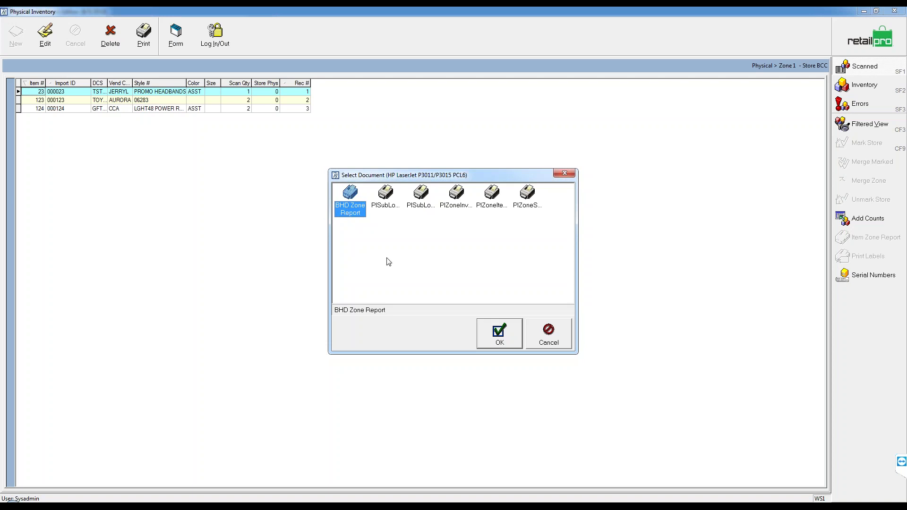
click(499, 336)
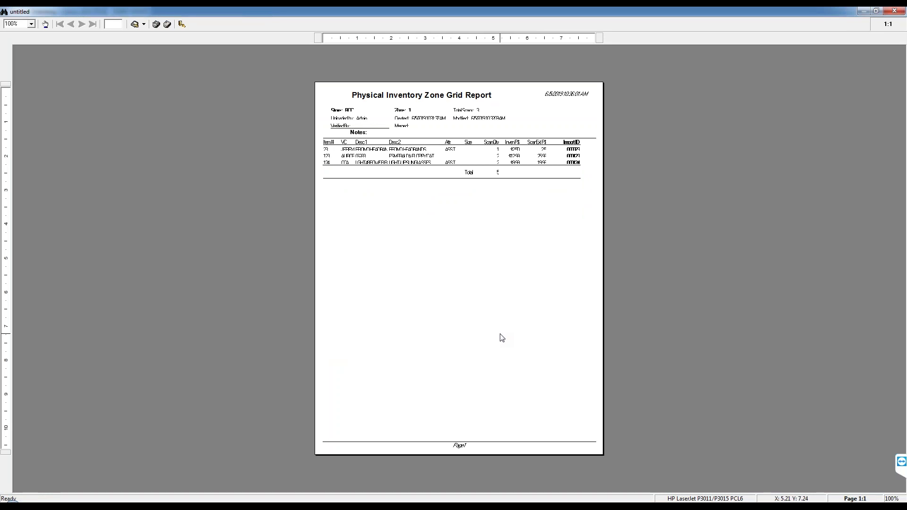
scroll(501, 334, up, 4)
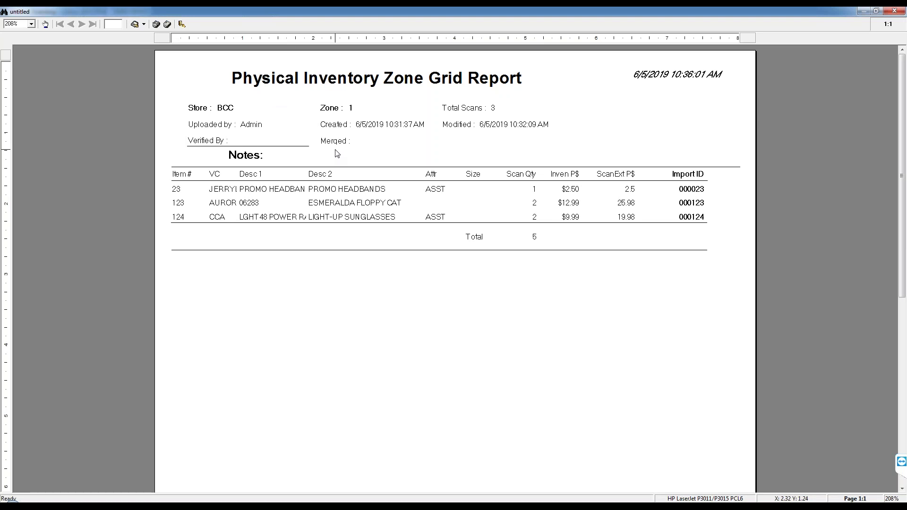
click(182, 24)
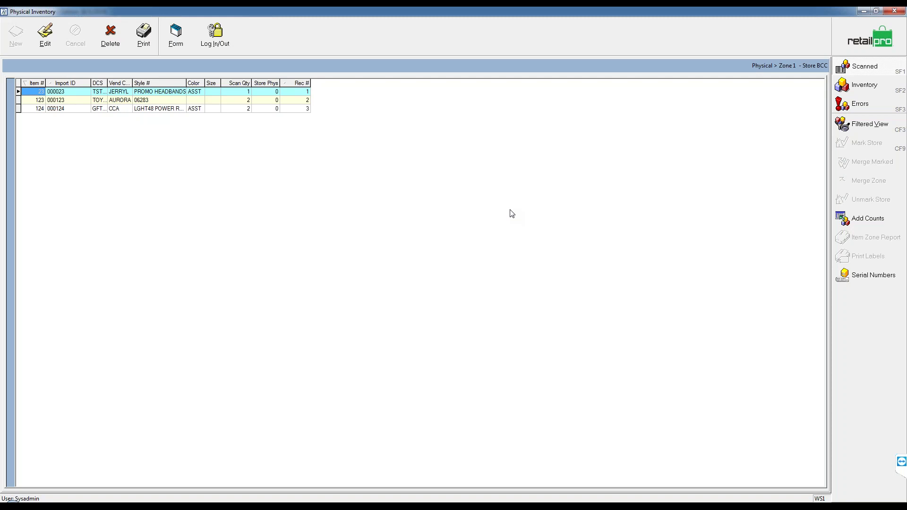
click(144, 35)
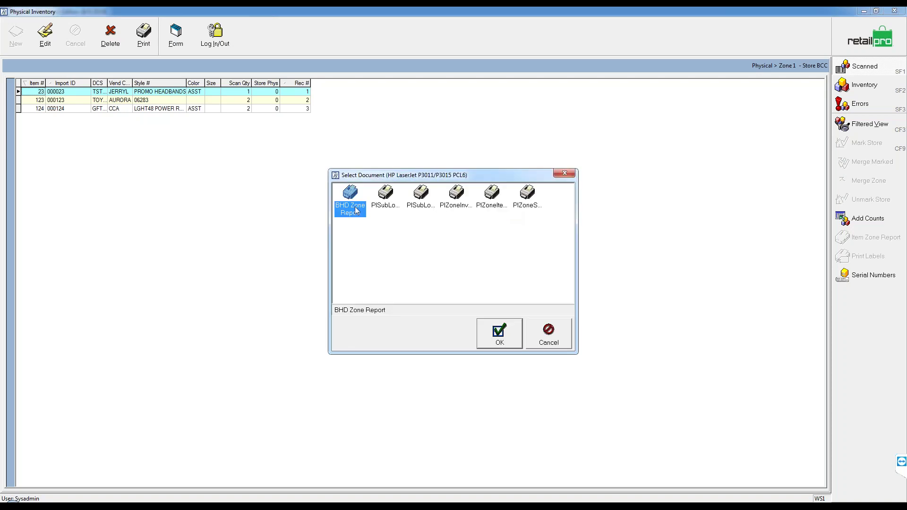
click(500, 332)
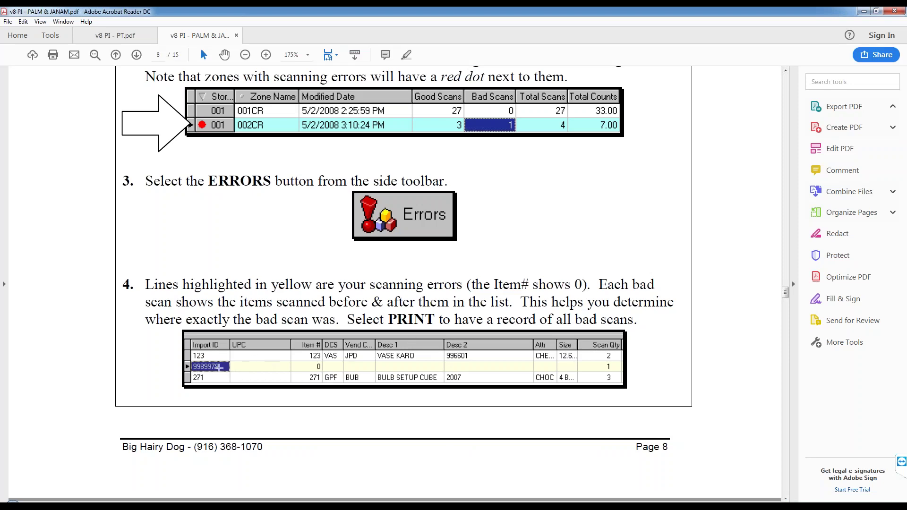
Read the guide's bad-scan table and step 5 on ways to correct scanning errors, and put the guide away.
click(311, 371)
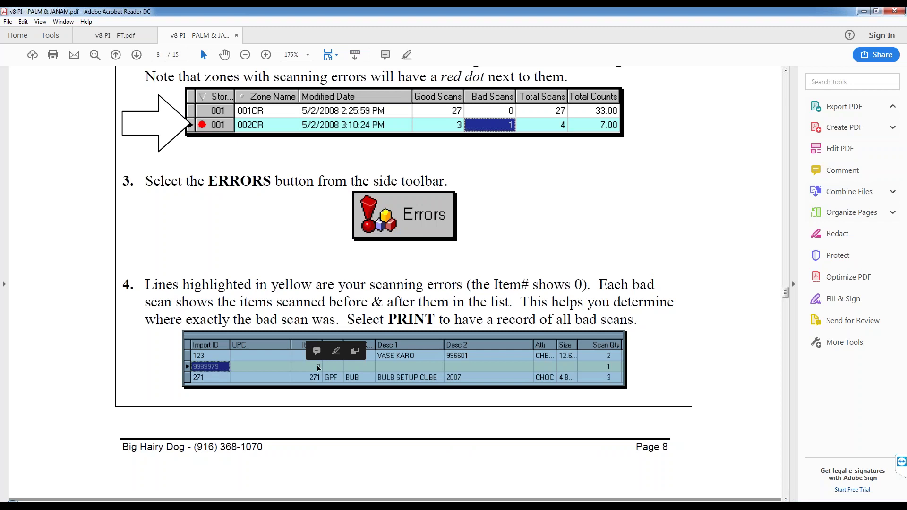
click(311, 371)
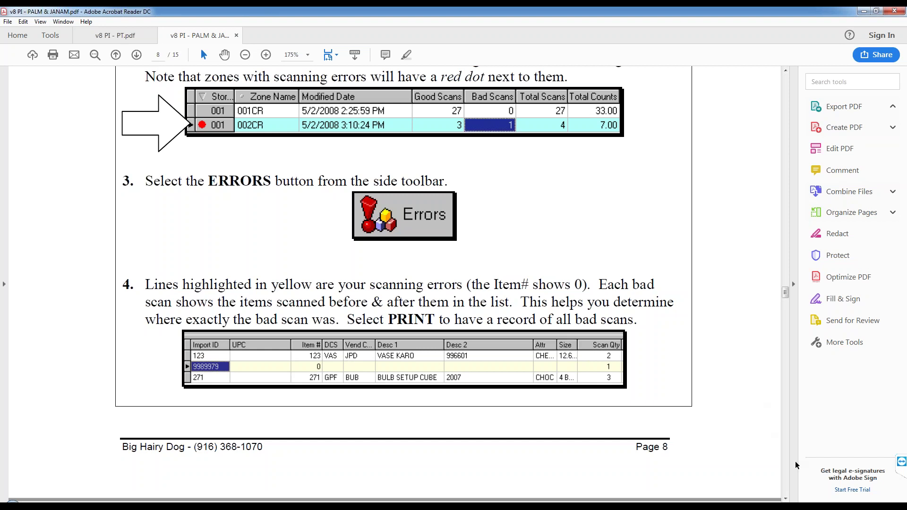
scroll(312, 364, down, 1)
scroll(395, 283, down, 5)
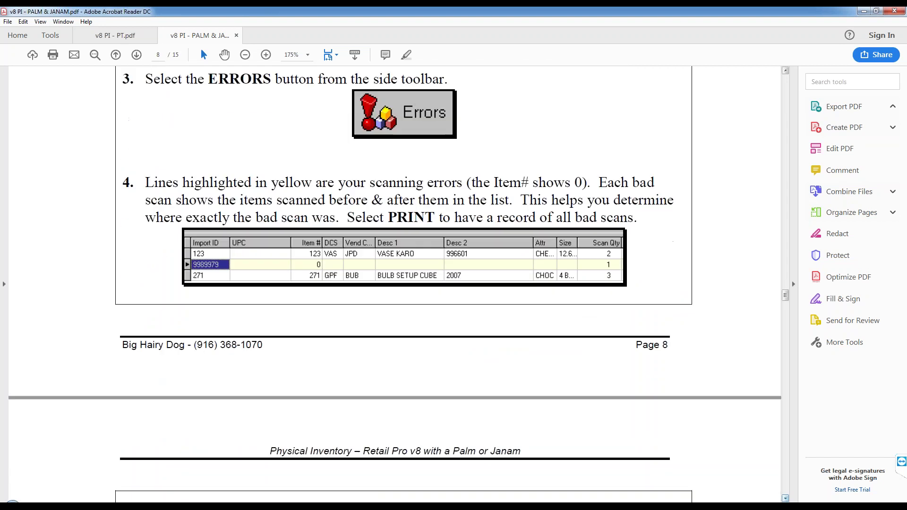
scroll(178, 394, down, 1)
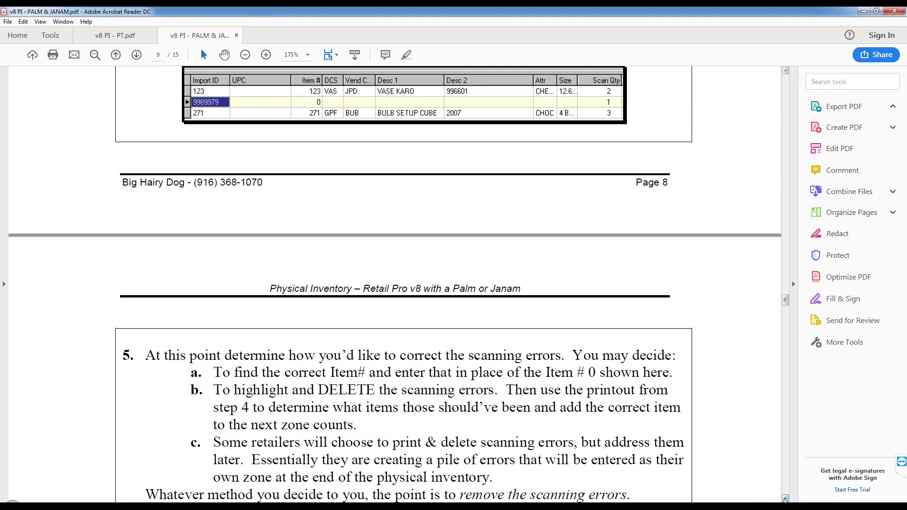
scroll(450, 437, down, 1)
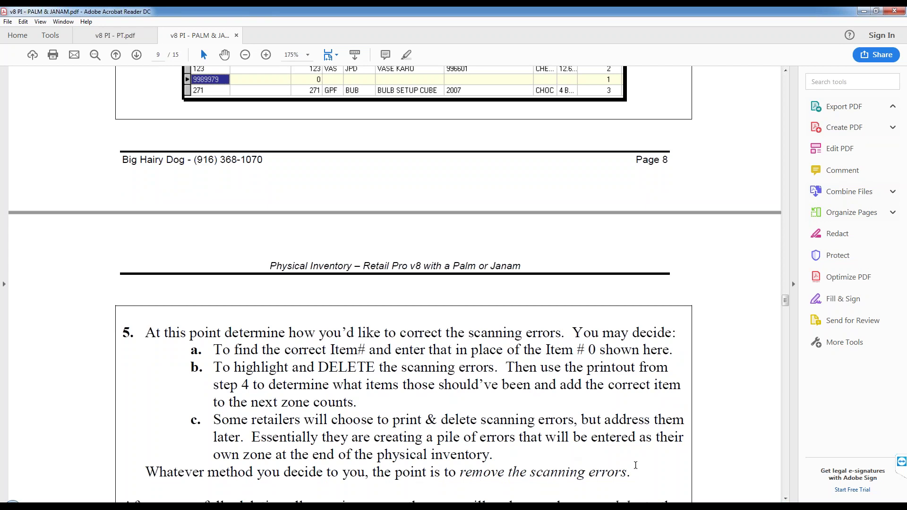
click(864, 11)
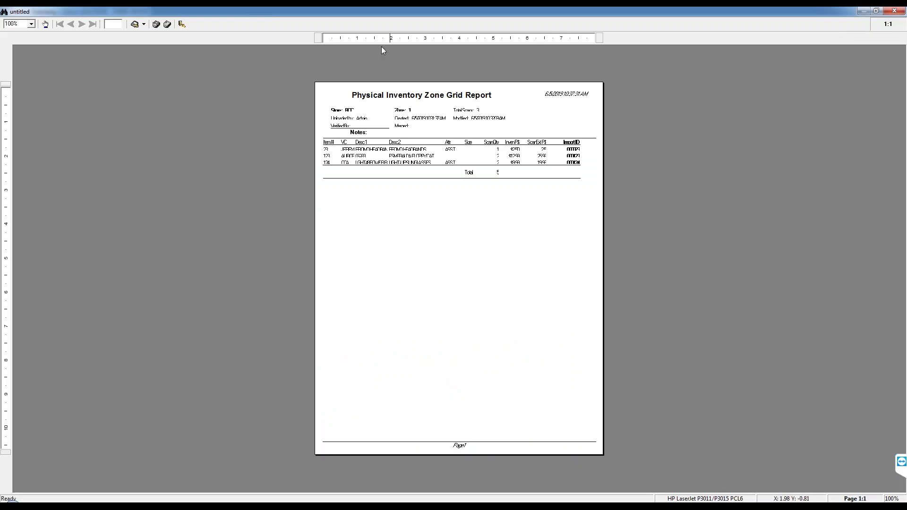
Close the zone report preview, check the V8 Physical Inventory outline in Word, and return to the zones list.
click(182, 25)
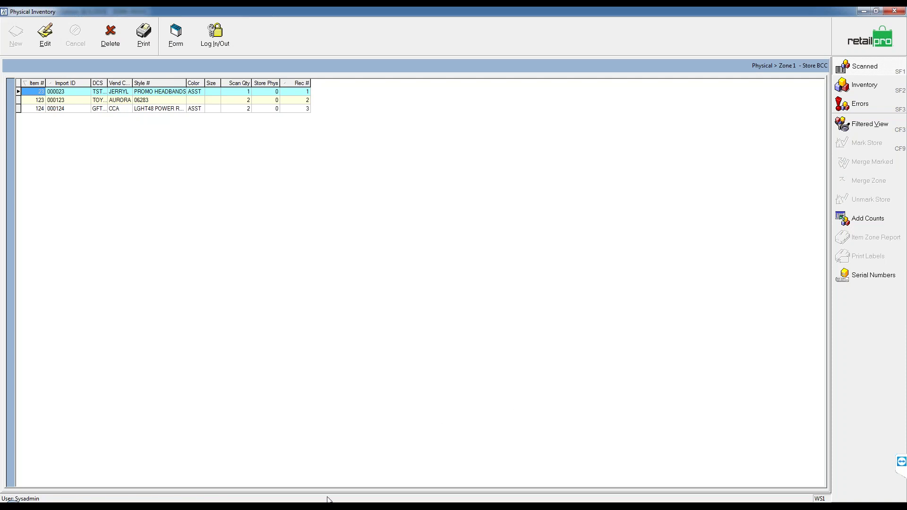
key(alt+Tab)
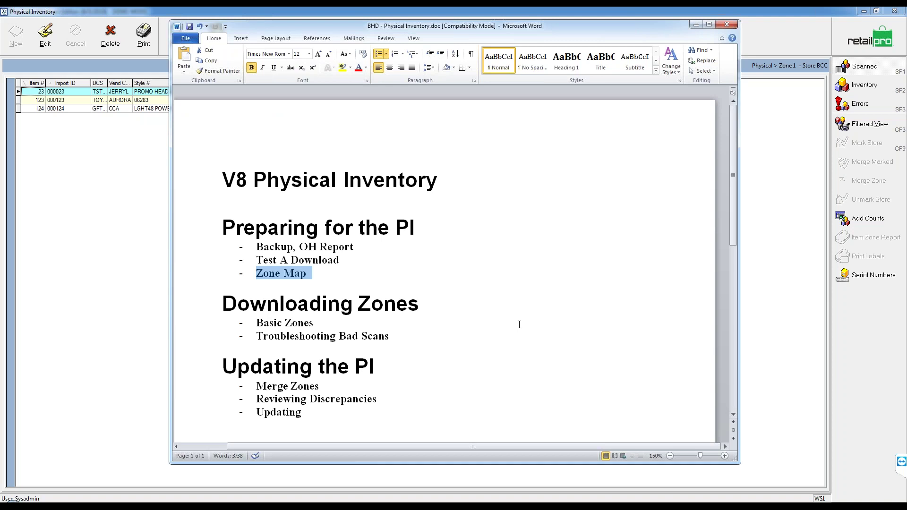
click(696, 24)
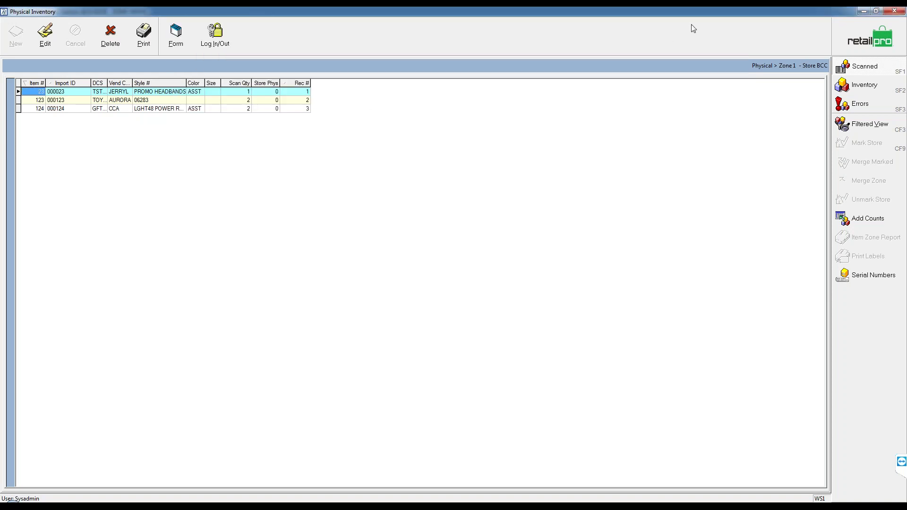
click(860, 35)
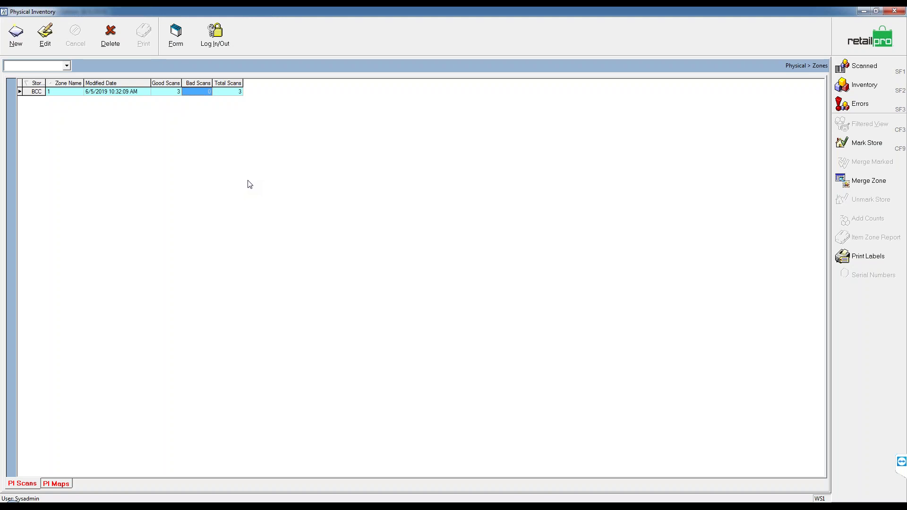
Create zone 2 for store BCC - BBCC with manual entry and close it without adding any counts.
click(15, 36)
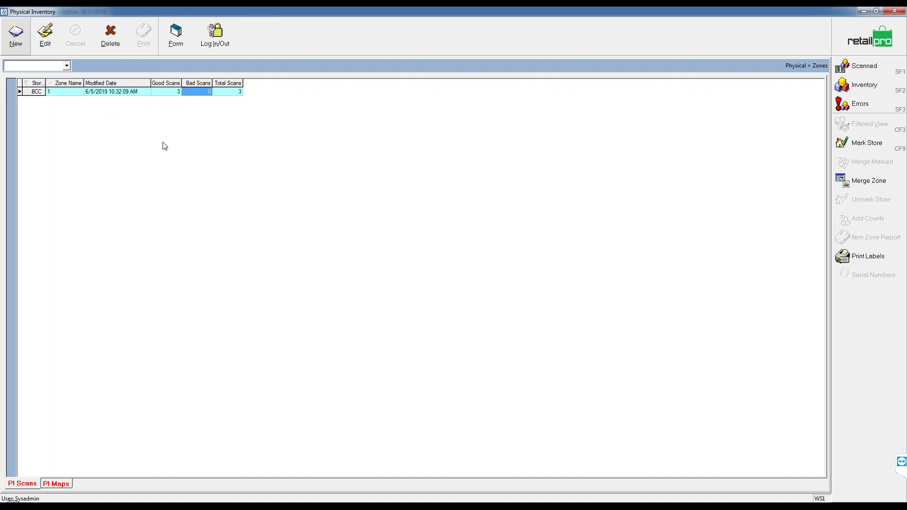
click(510, 179)
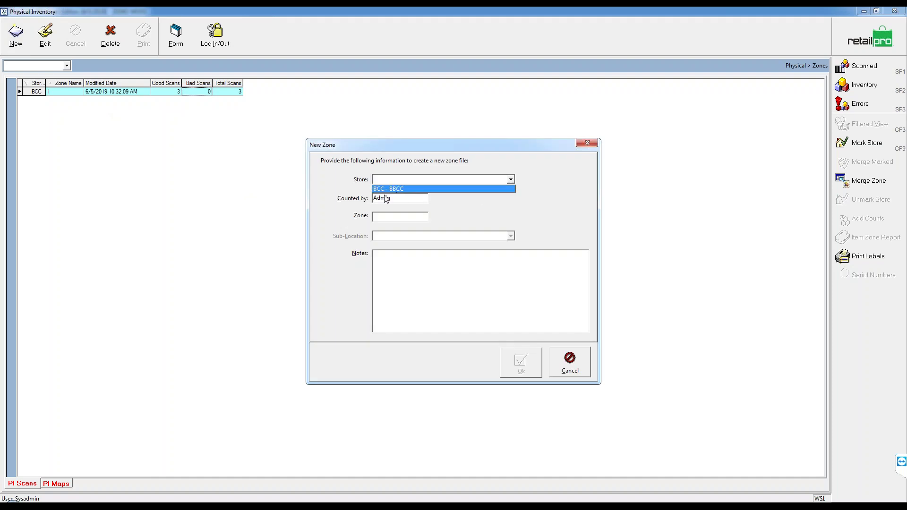
click(385, 189)
click(386, 216)
text(2)
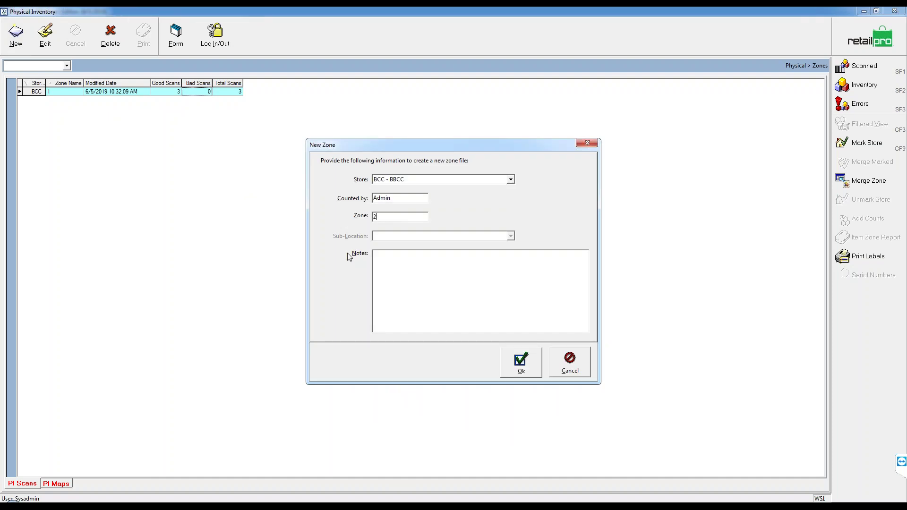
click(521, 362)
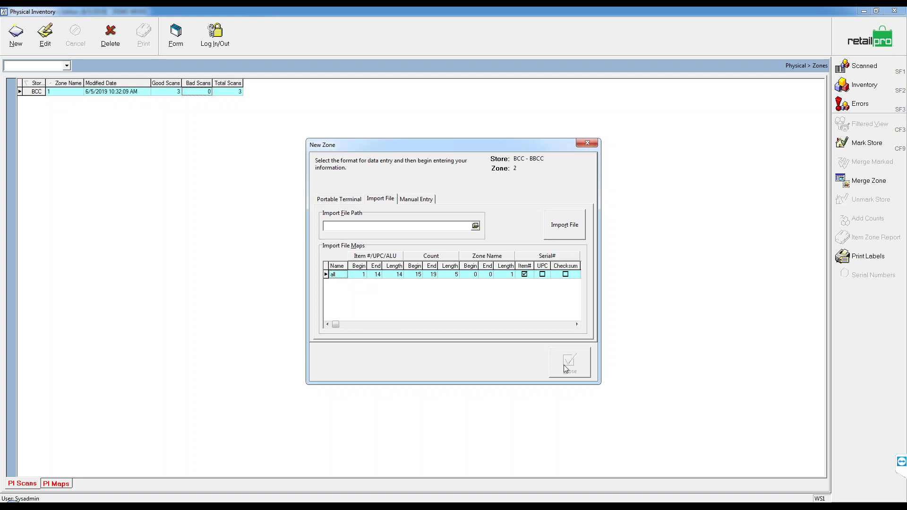
click(416, 200)
click(578, 369)
Create zone 3 for store BCC - BBCC with manual entry and close it without adding any counts.
click(16, 38)
click(511, 180)
click(500, 188)
click(387, 217)
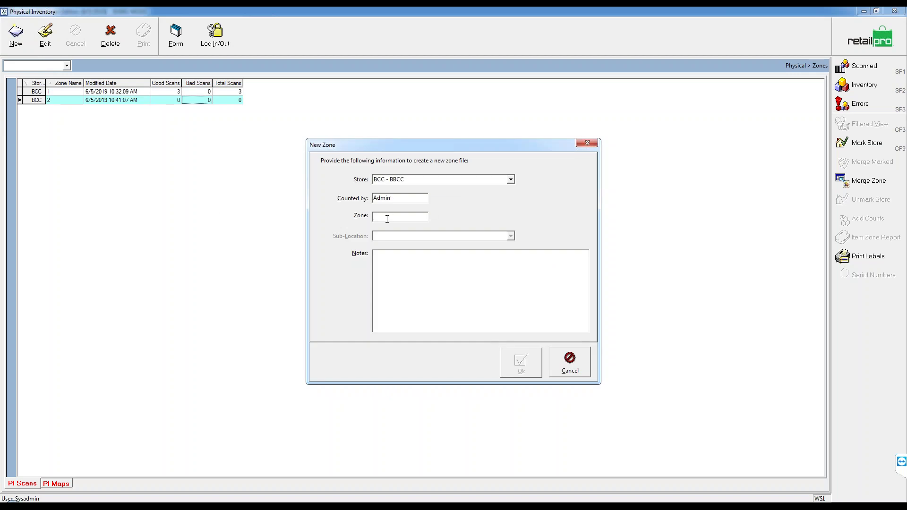
text(3)
click(521, 363)
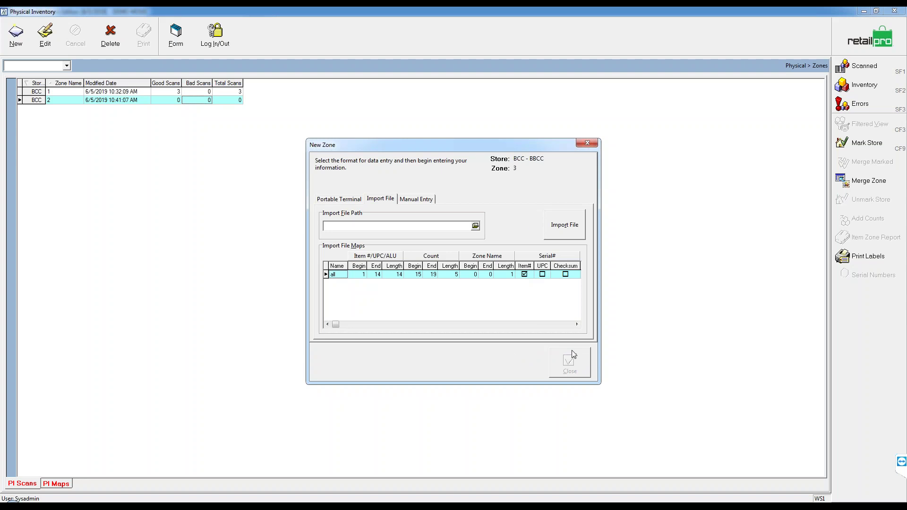
click(414, 199)
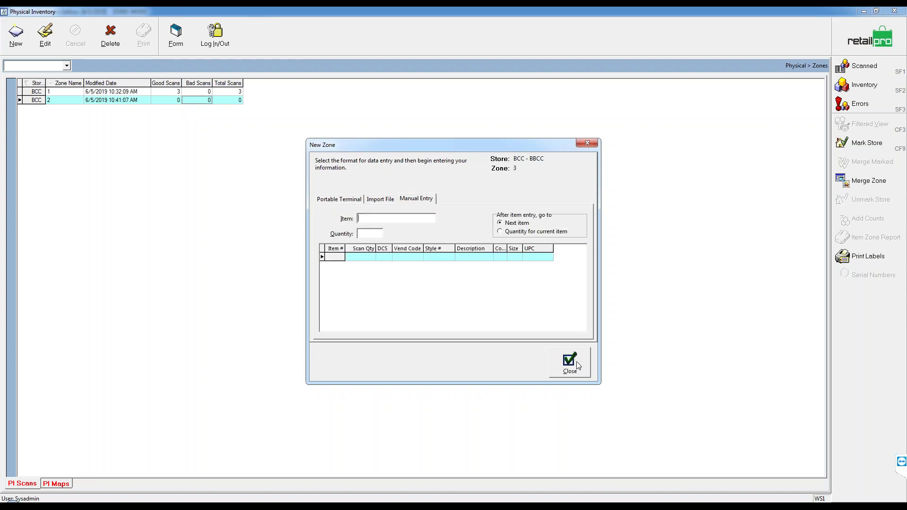
click(577, 367)
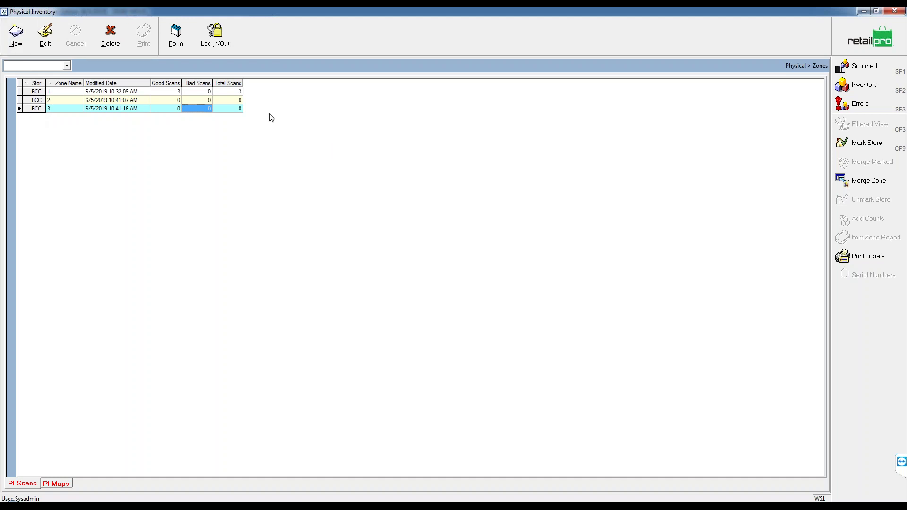
Start a new zone named ERROR for store BCC - BBCC to collect corrected scanning errors.
click(166, 93)
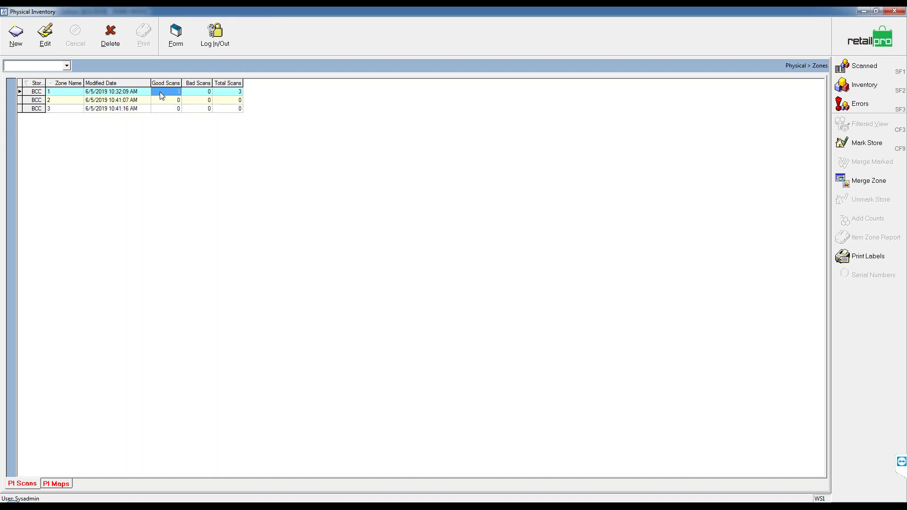
click(16, 35)
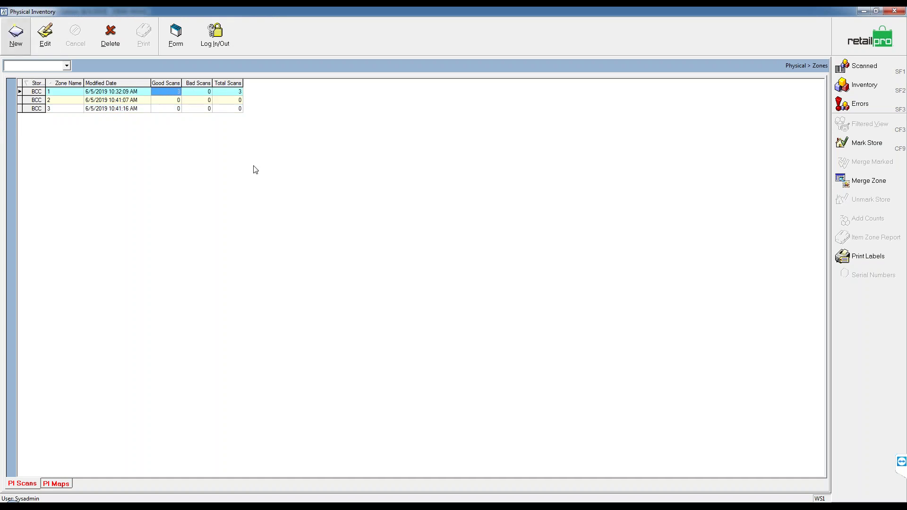
click(511, 179)
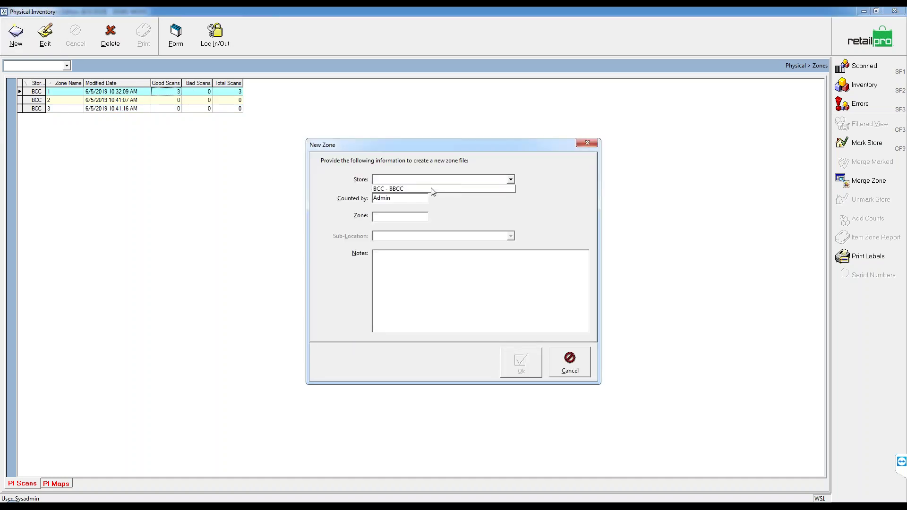
click(394, 188)
click(393, 217)
text(error)
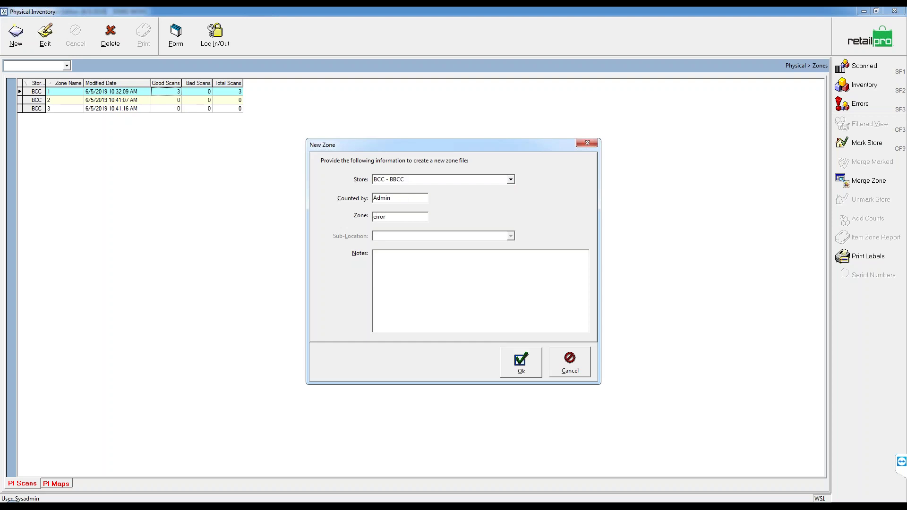
double_click(410, 217)
click(528, 362)
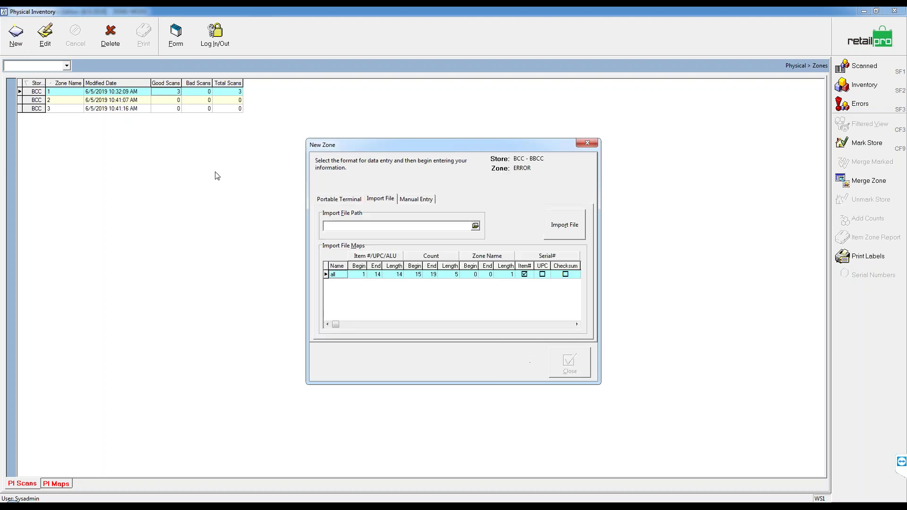
Choose manual entry for the ERROR zone, try entering an item count, and finish creating the zone.
click(413, 204)
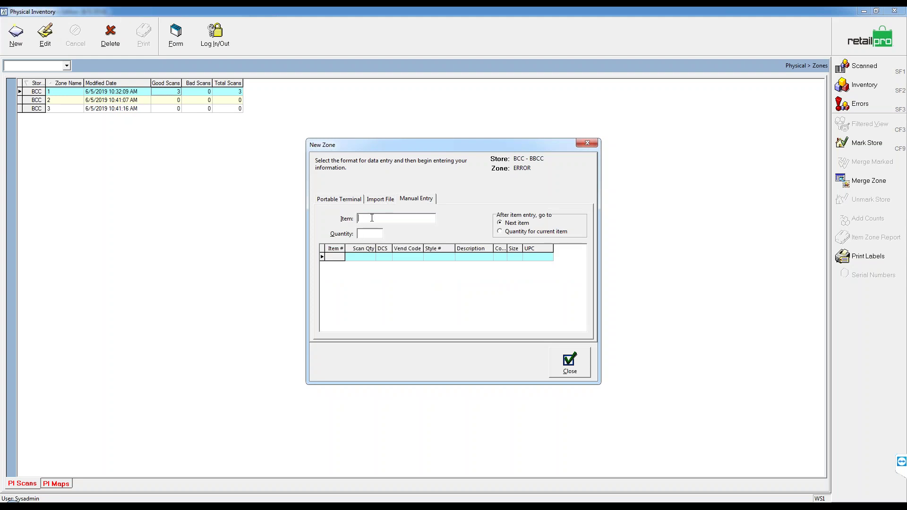
click(385, 218)
text(12.3)
key(BackSpace)
text(3)
click(513, 234)
click(375, 218)
key(Return)
text(10)
click(569, 370)
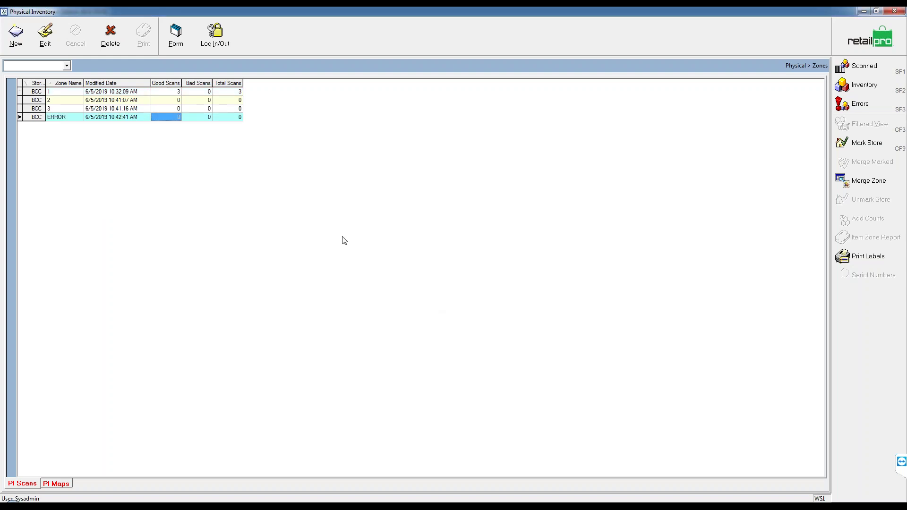
Open the ERROR zone's scanned items and add item 123 through manual count entry.
click(870, 69)
click(854, 229)
click(81, 117)
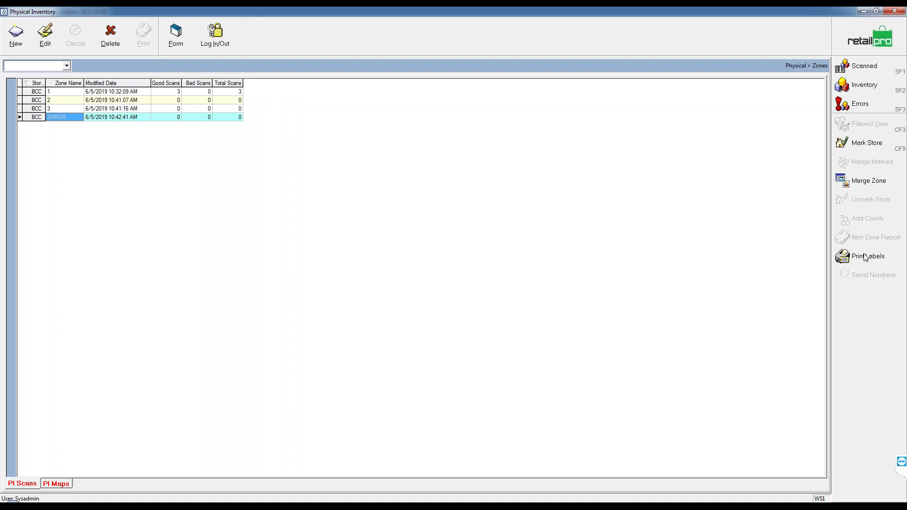
click(863, 69)
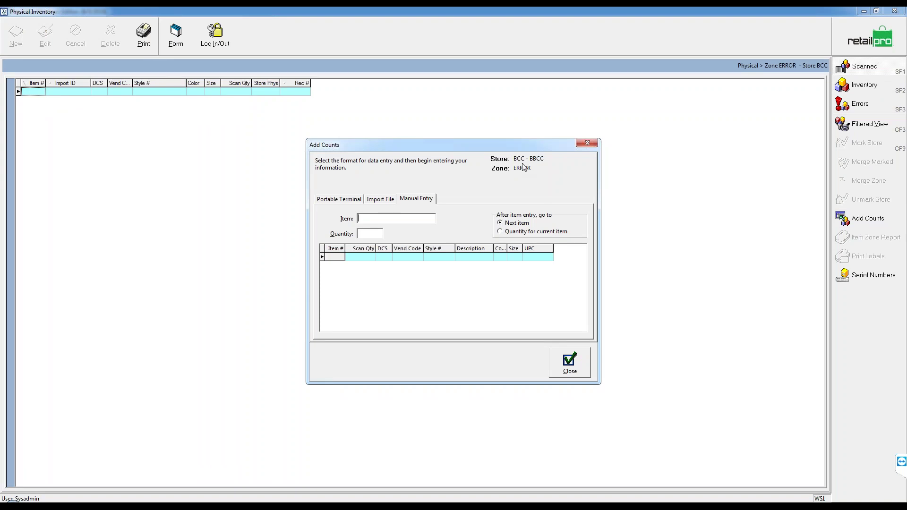
text(123)
key(Return)
Set item entry to continue to the quantity for the current item, and add item 124 with a quantity of 12.
click(499, 232)
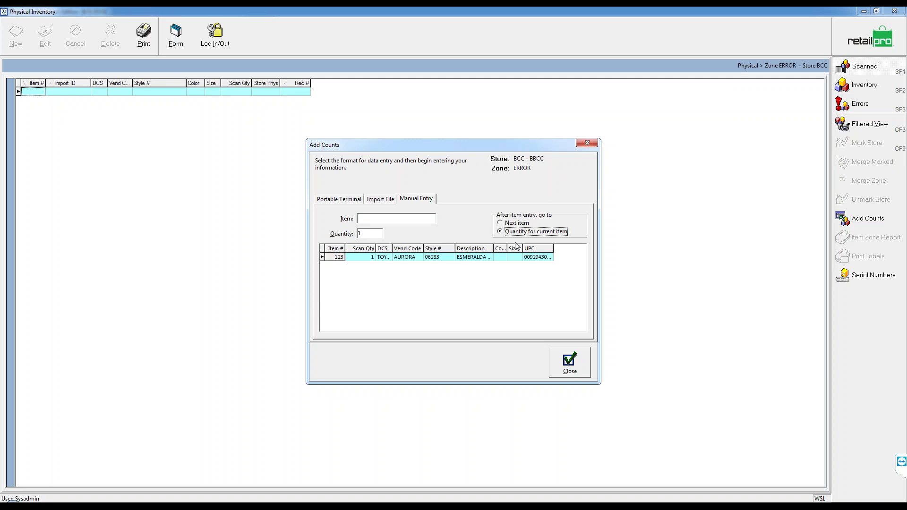
click(361, 218)
text(124)
key(Return)
text(1)
key(Return)
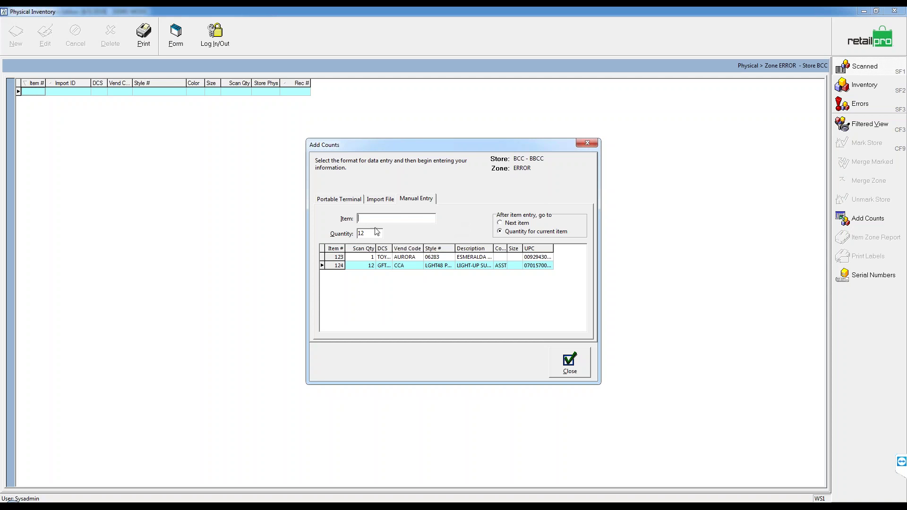
Close the ERROR zone's count entry, return to the zone list, and merge zone 1 with Admin as verifier.
click(570, 362)
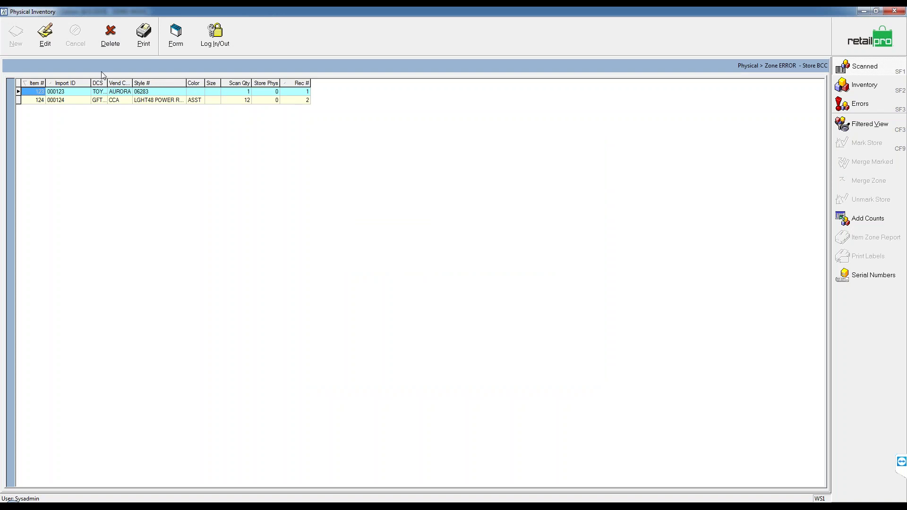
click(865, 32)
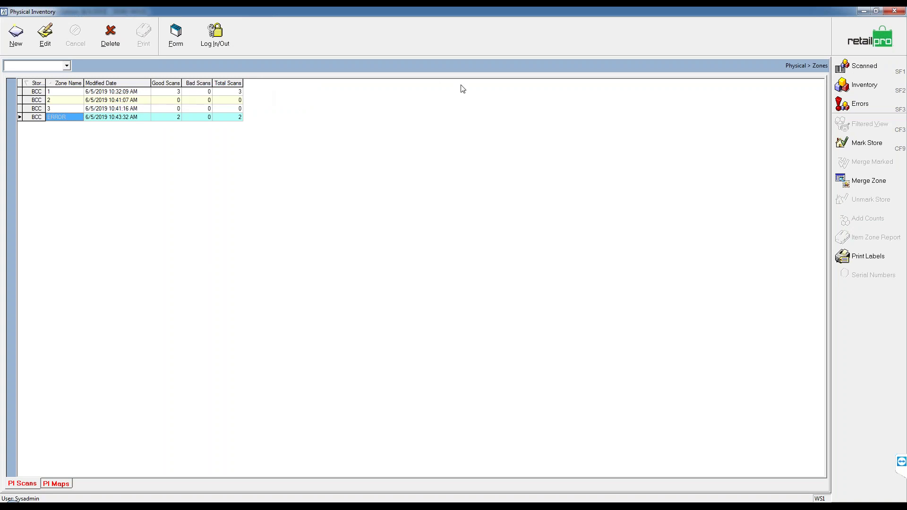
click(52, 92)
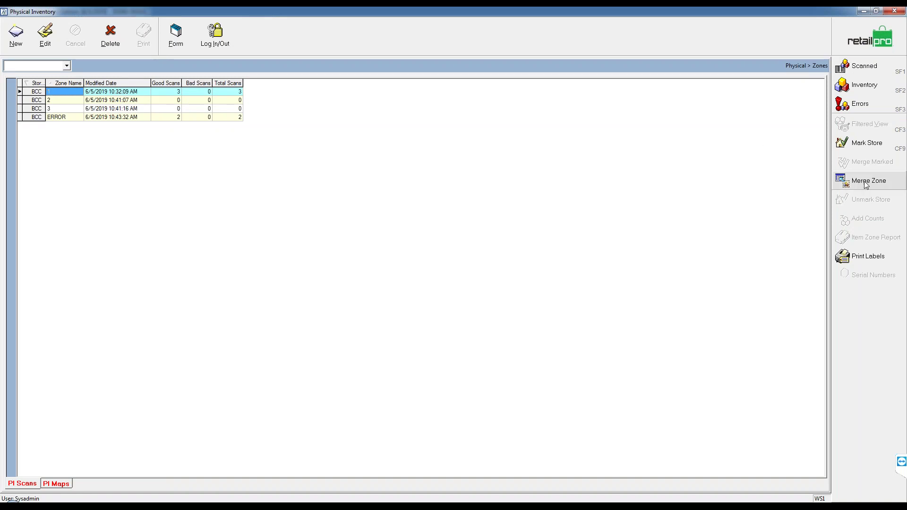
click(174, 91)
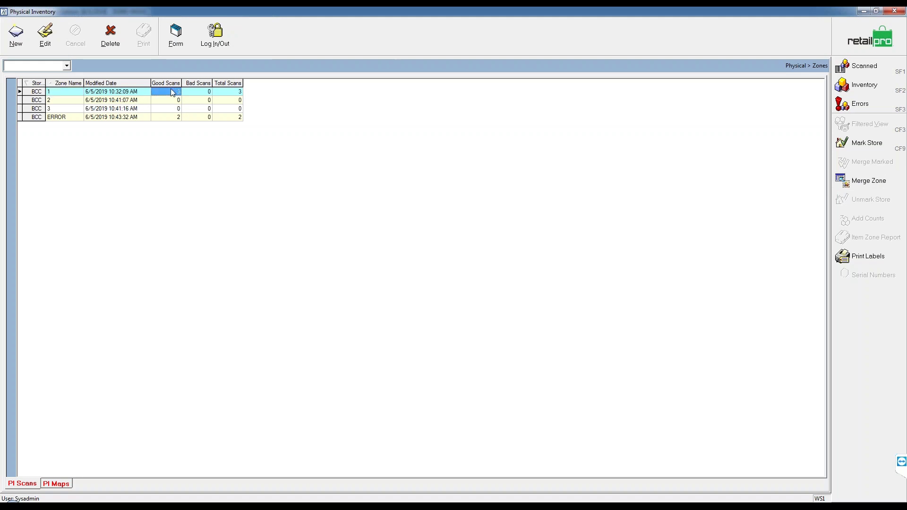
click(868, 180)
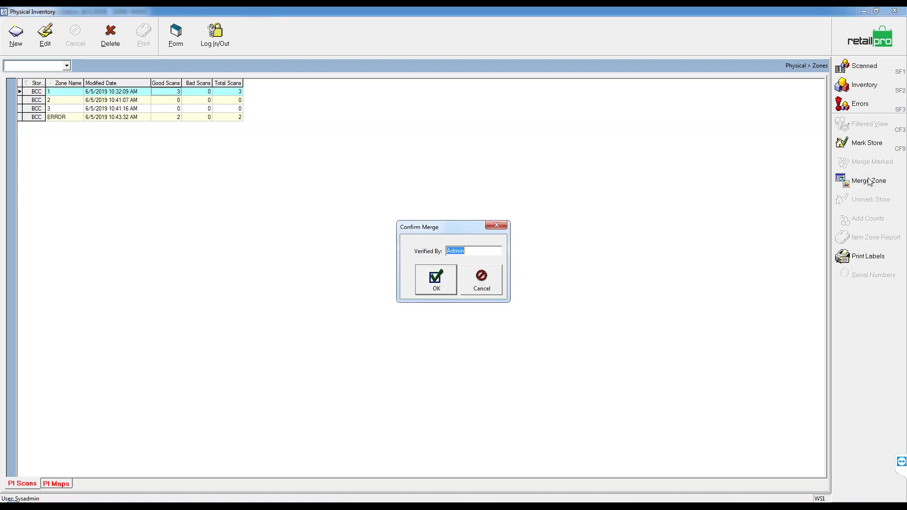
click(435, 280)
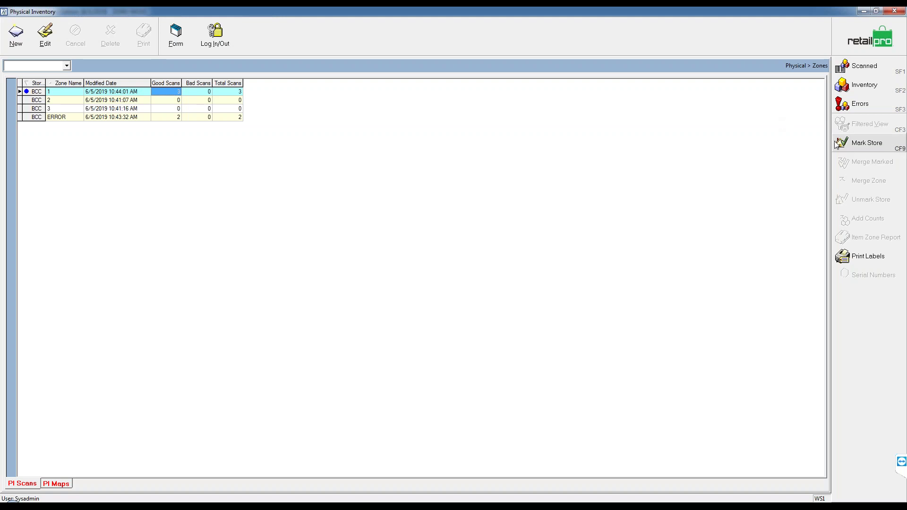
Mark all remaining unmerged zones of the store and merge them together, verified by Admin.
click(871, 145)
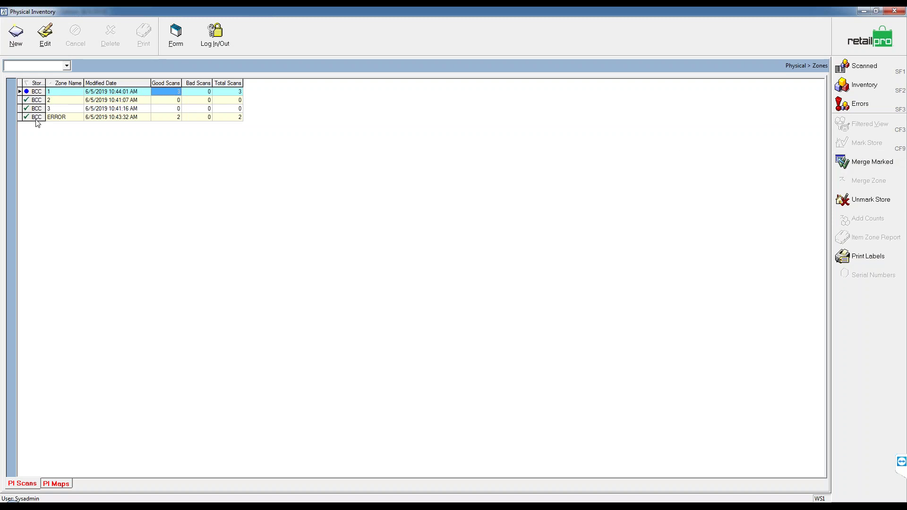
click(875, 162)
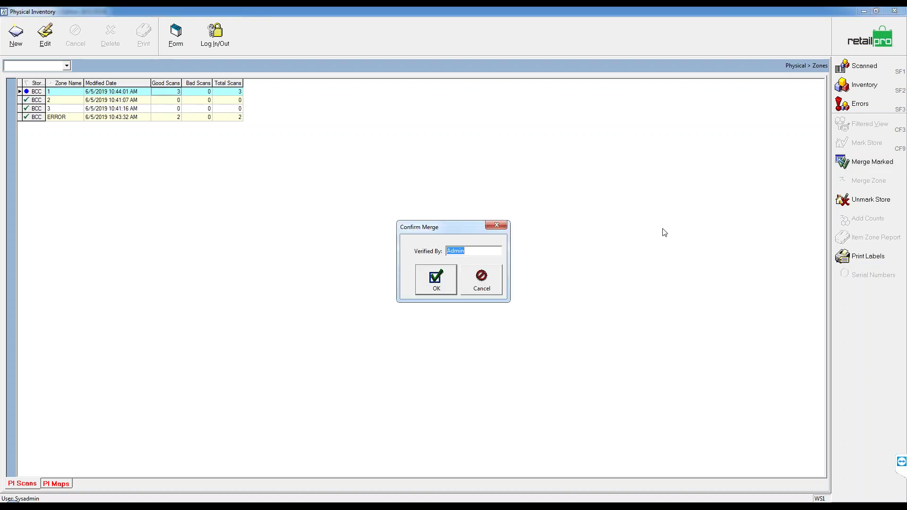
click(440, 284)
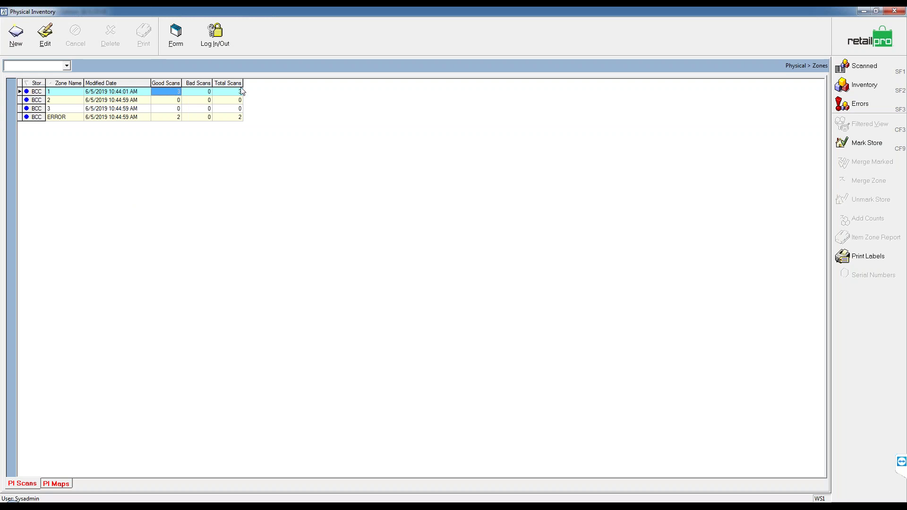
Review the merged ERROR zone's scanned items against the store physical counts, and reopen the zone list.
click(61, 117)
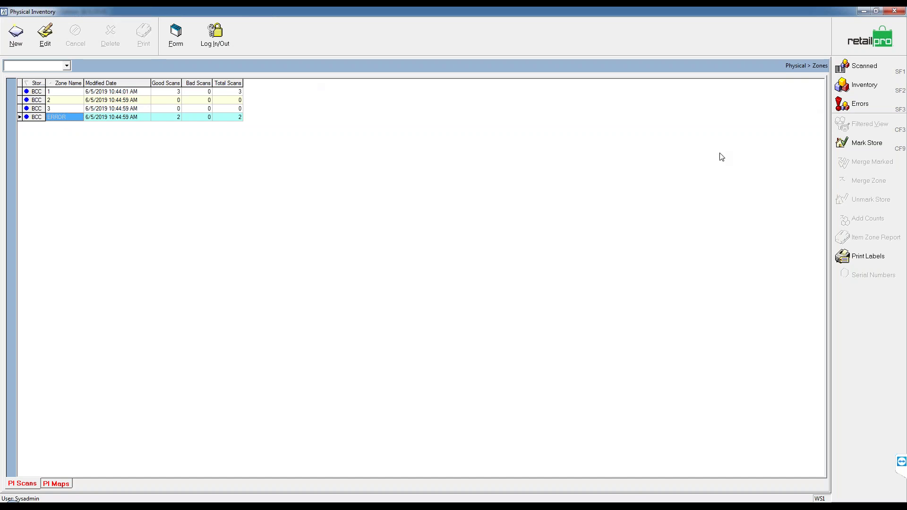
click(856, 67)
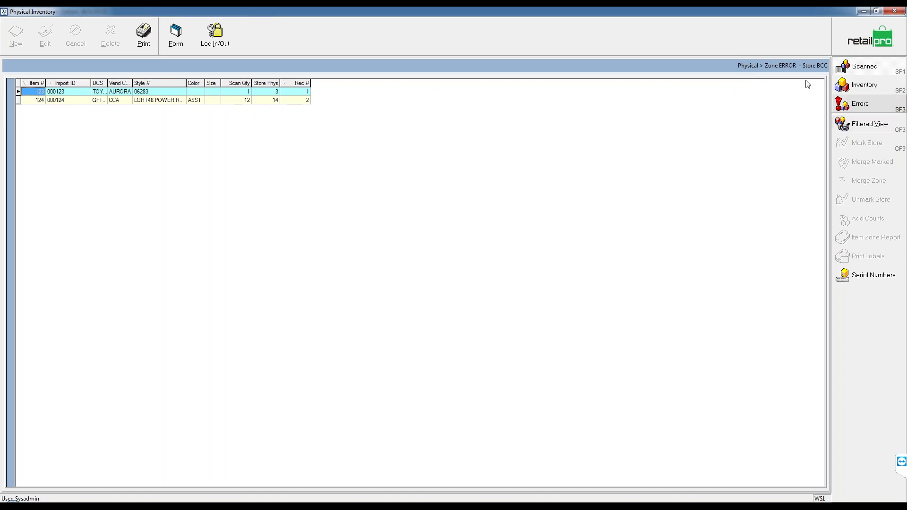
click(862, 41)
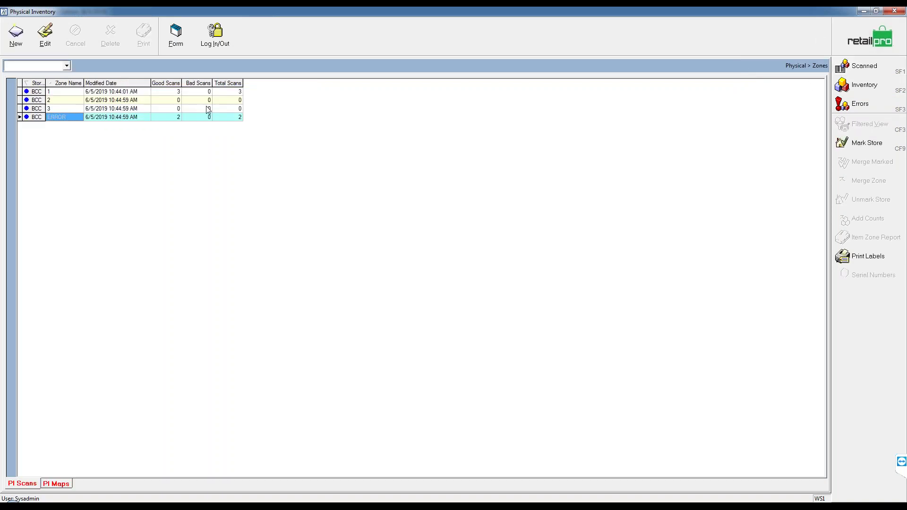
click(864, 53)
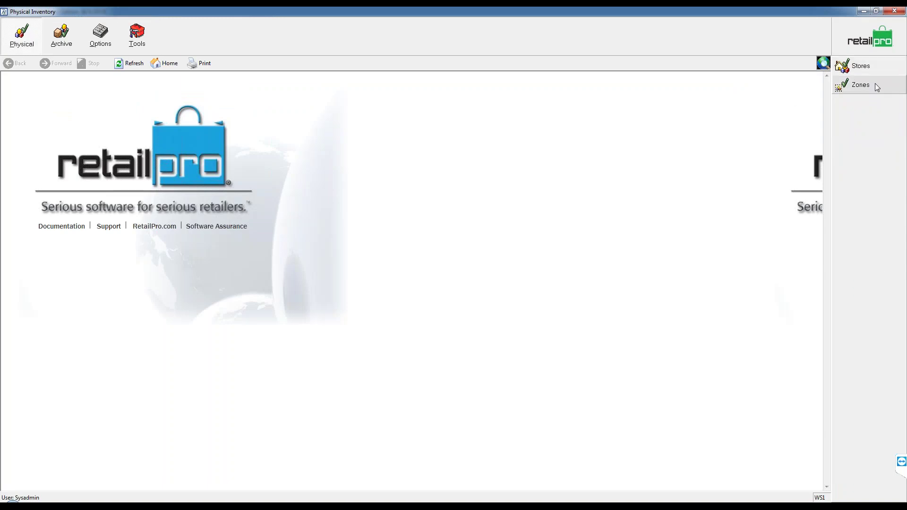
click(866, 90)
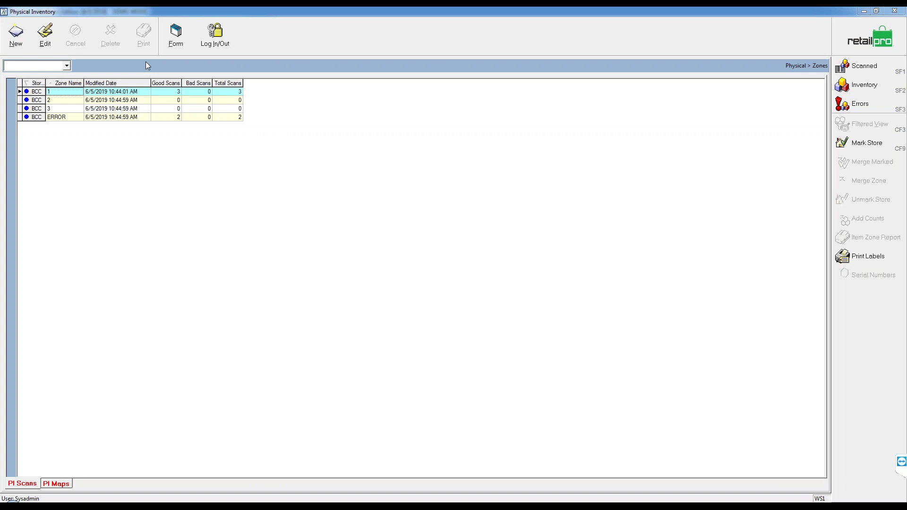
Start a new zone named blank for store BCC - BBCC, counted by Admin.
click(65, 117)
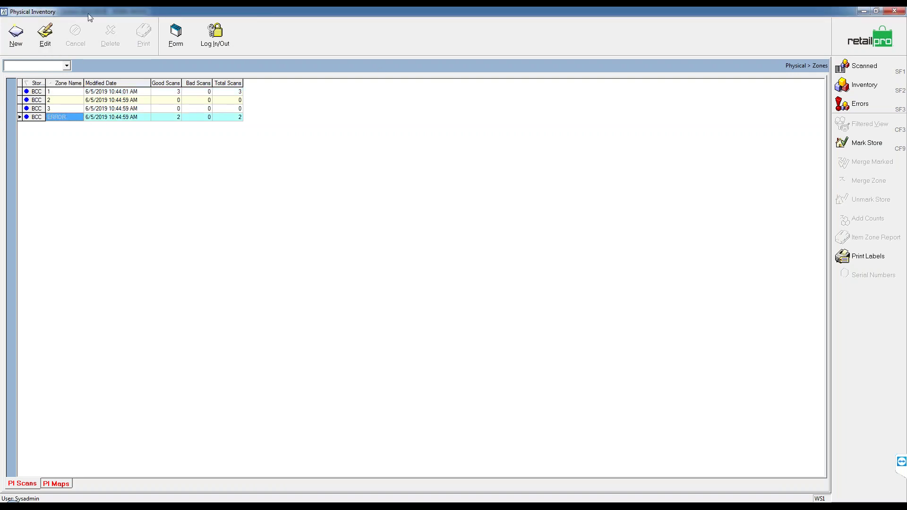
click(15, 34)
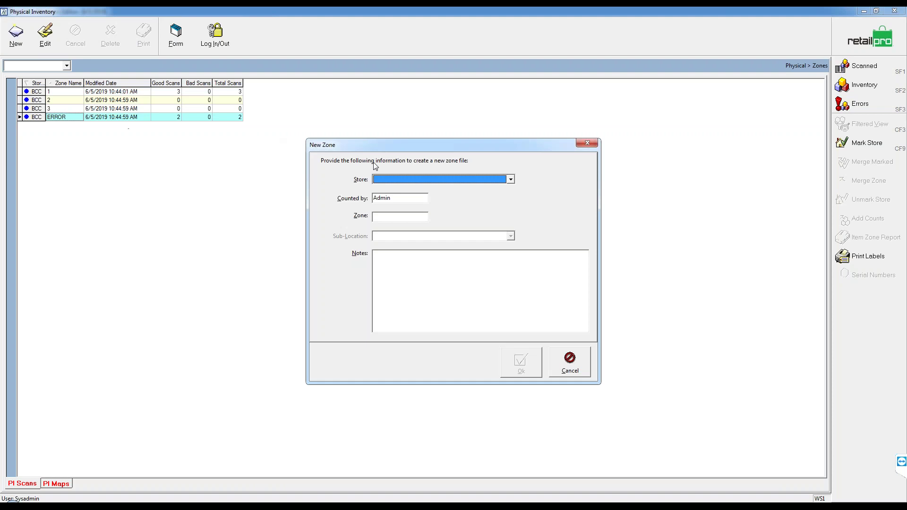
click(510, 180)
click(382, 189)
click(390, 216)
text(blank)
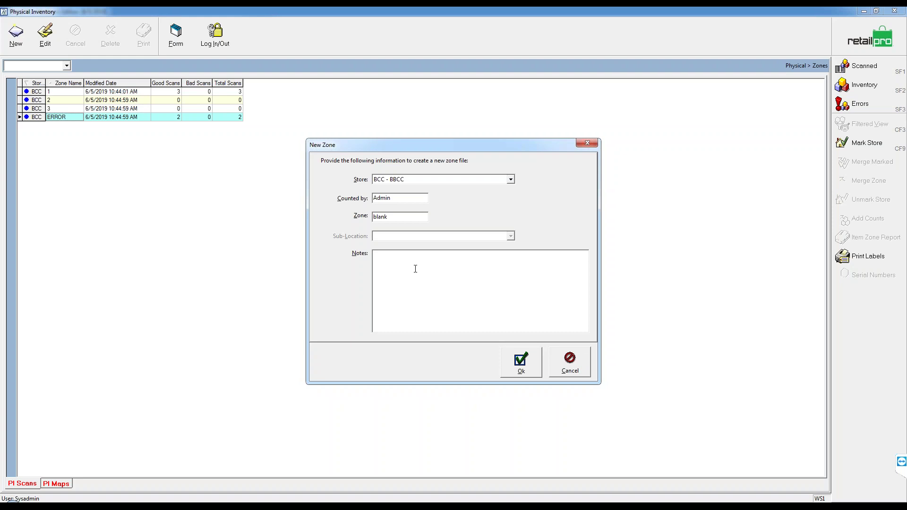
click(526, 373)
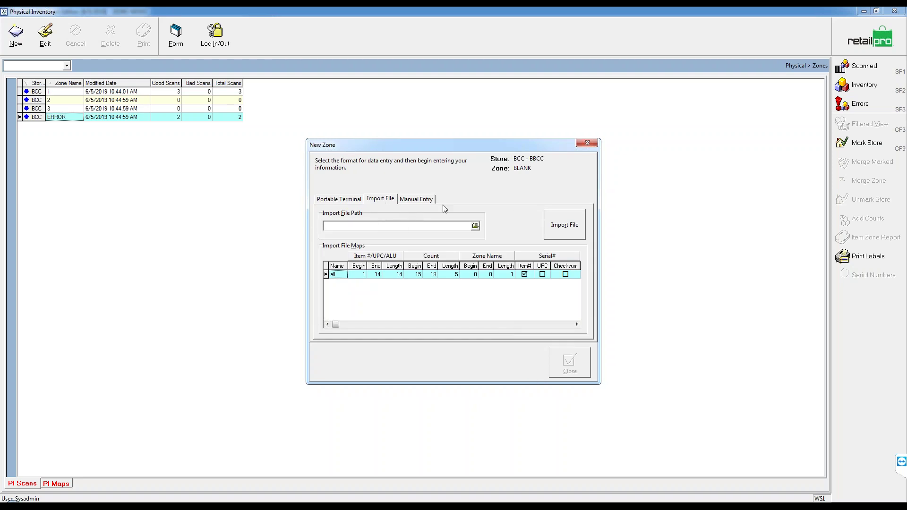
Try choosing S0140.dat from the PITool folder as the BLANK zone's import file, using the file map "all".
click(475, 227)
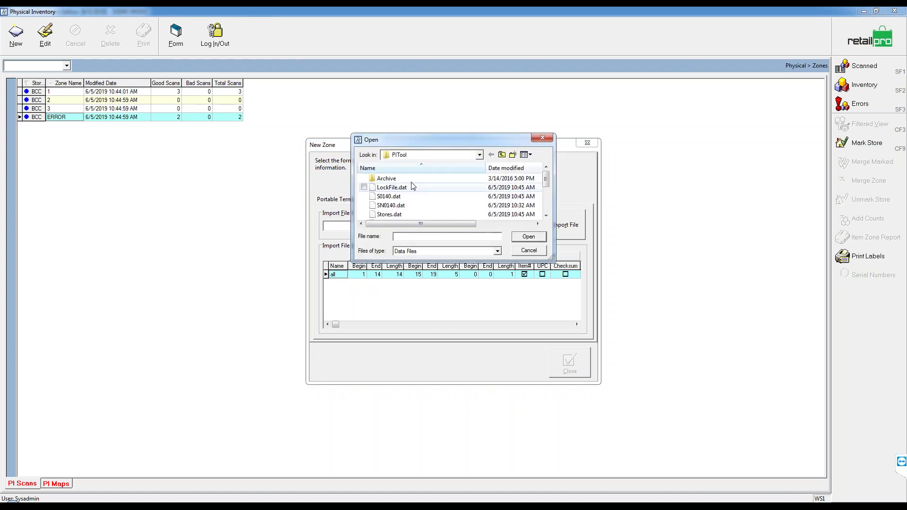
click(389, 196)
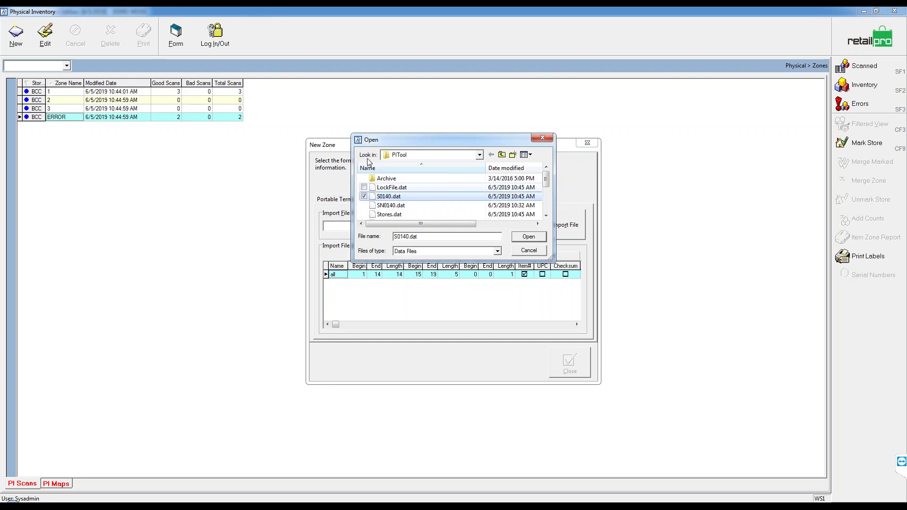
click(537, 237)
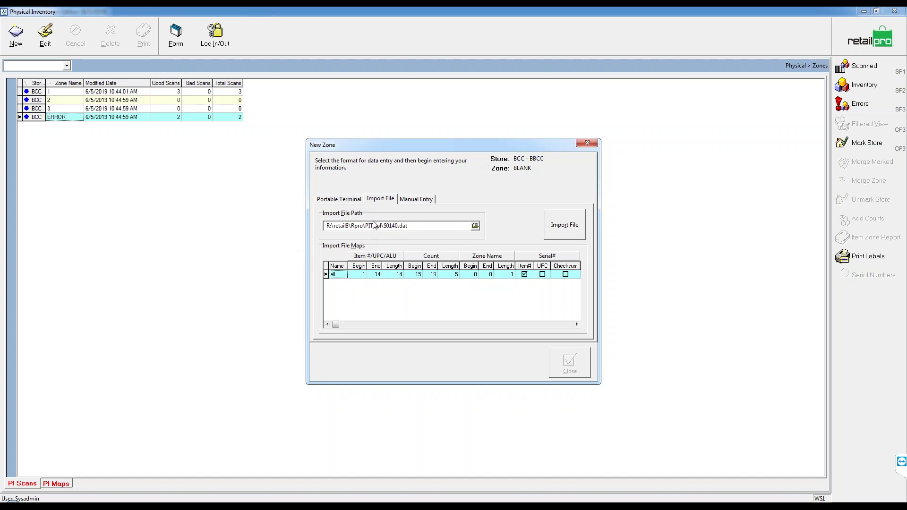
click(357, 276)
click(416, 228)
Finish the BLANK zone through manual entry without any counts, and merge it with Admin as verifier.
click(422, 200)
click(571, 364)
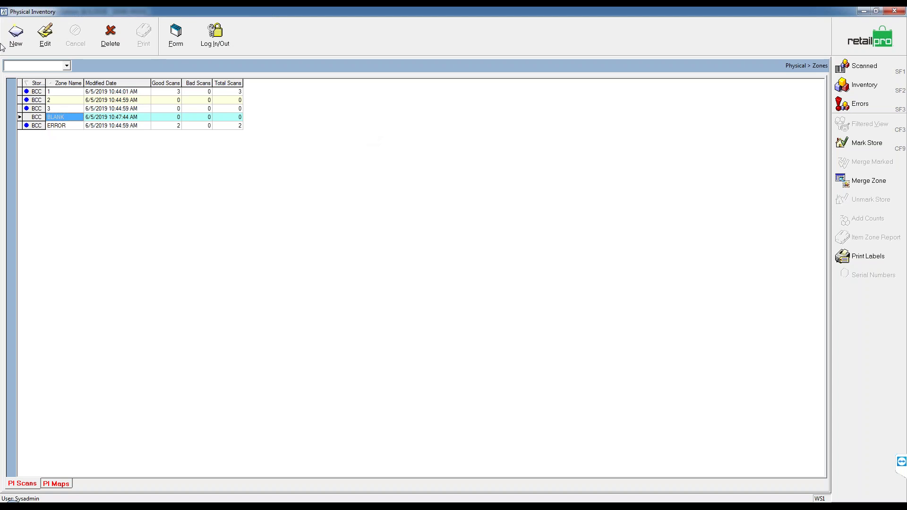
click(846, 184)
click(438, 276)
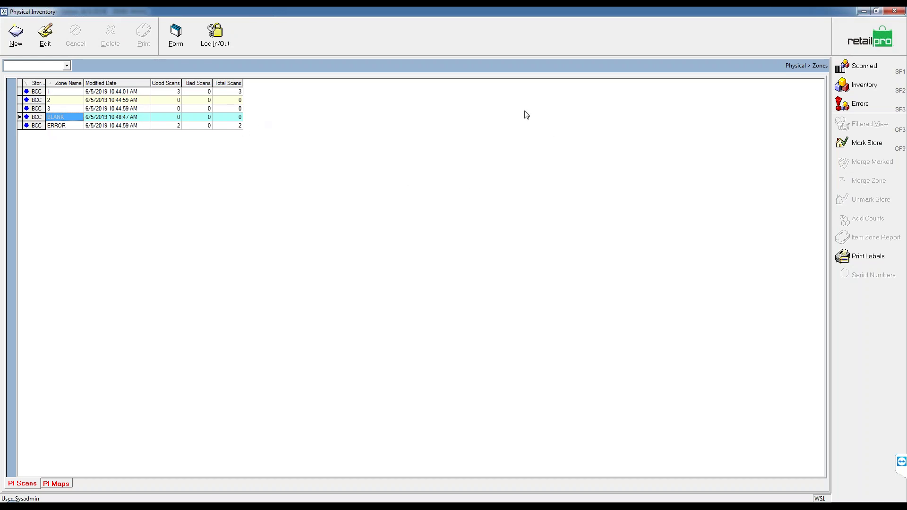
Go to the physical inventory stores and open the discrepancy list for store BCC.
click(860, 30)
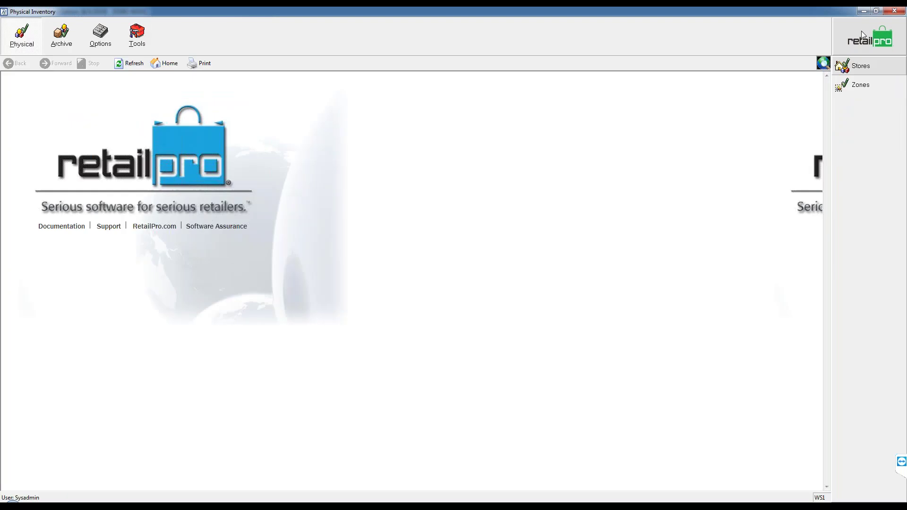
click(866, 67)
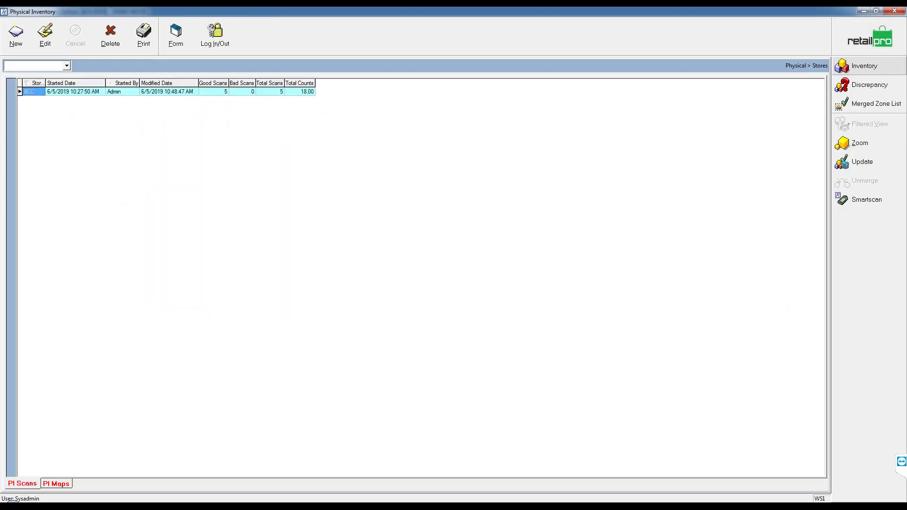
click(268, 93)
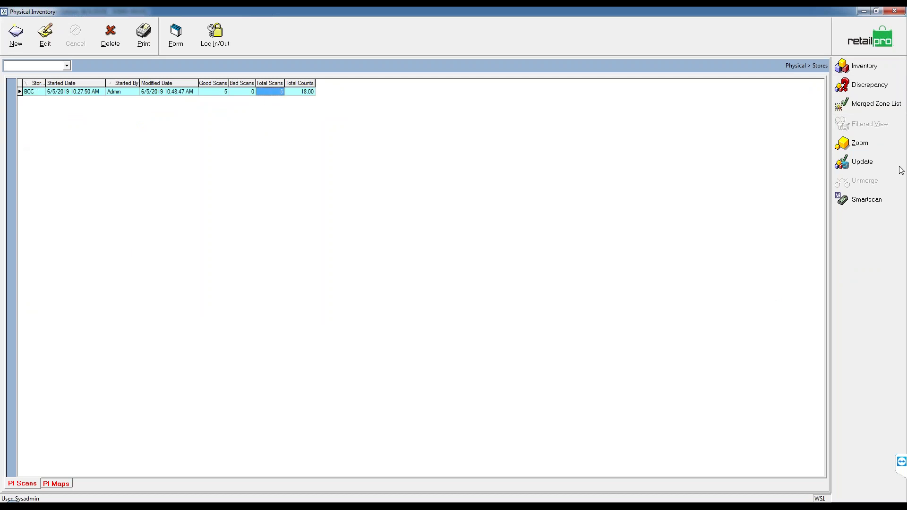
click(869, 86)
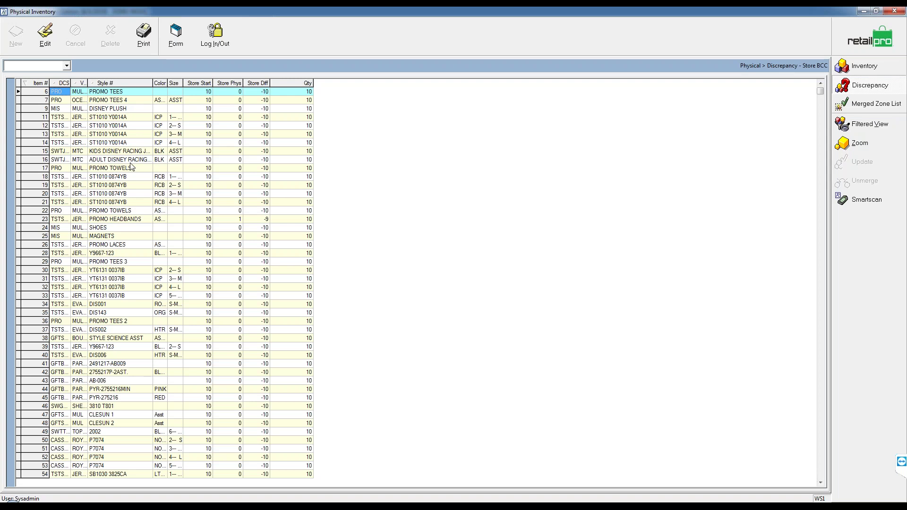
Preview the "BHD Store - Dept by Item" document for the discrepancies with the HP LaserJet P3011/P3015 PCL6 printer.
click(143, 39)
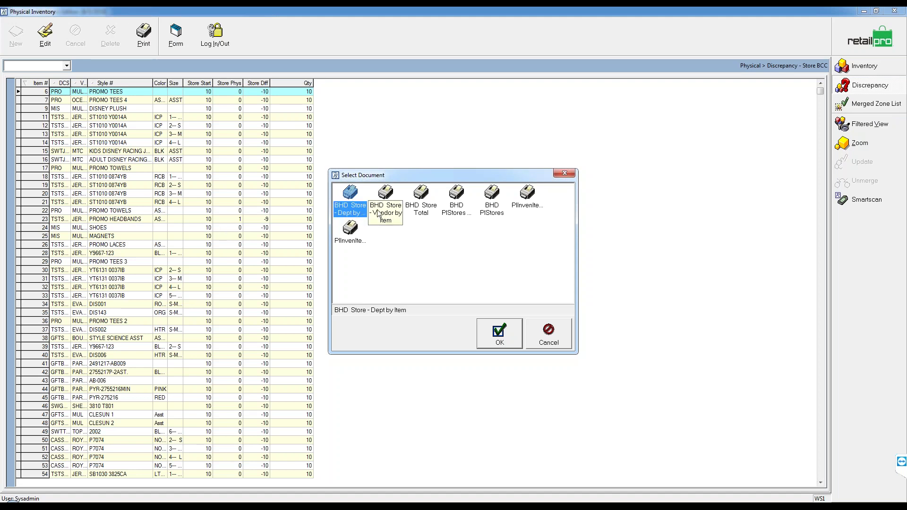
click(511, 344)
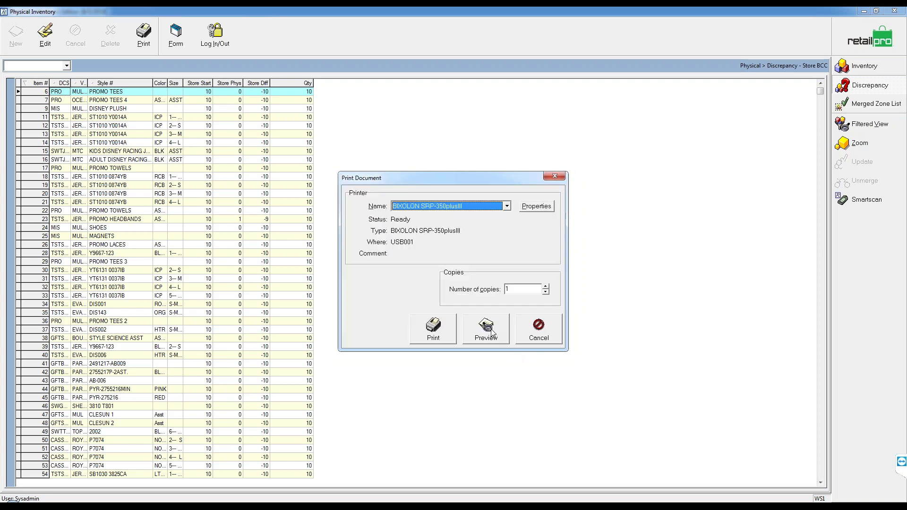
click(507, 206)
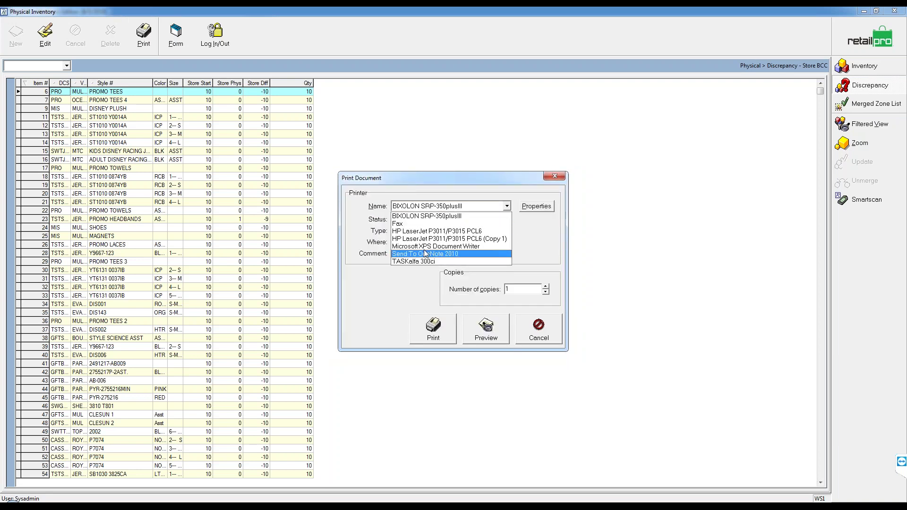
click(425, 232)
click(494, 336)
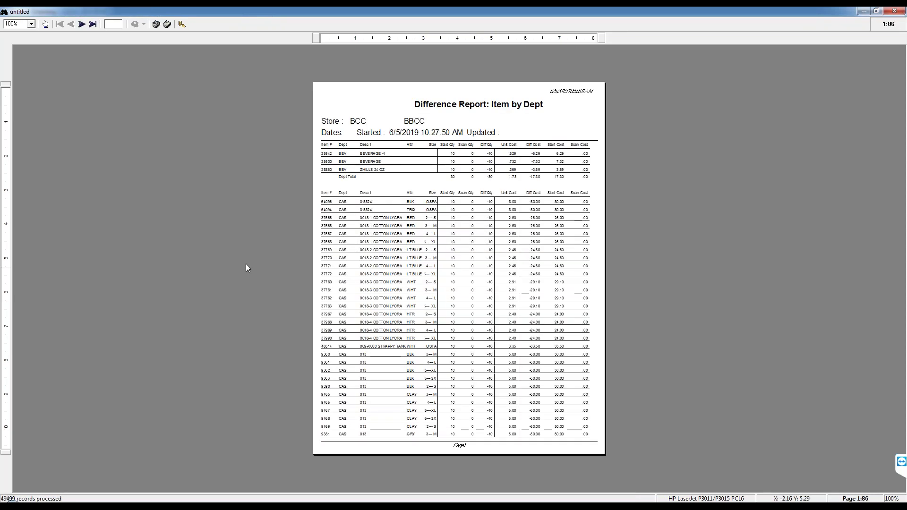
Page through the Difference Report to its last page, examine the Store Physical Inventory Total Summary and the department totals, and close the preview.
click(93, 23)
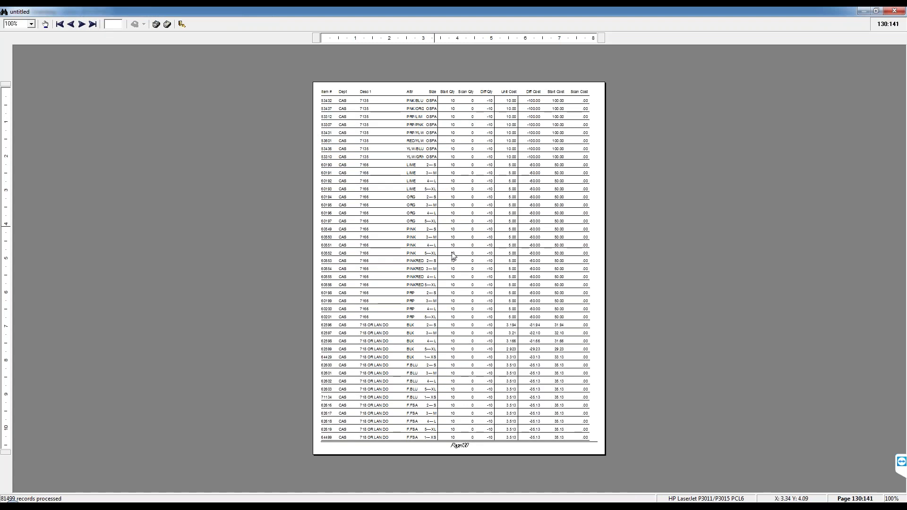
click(93, 24)
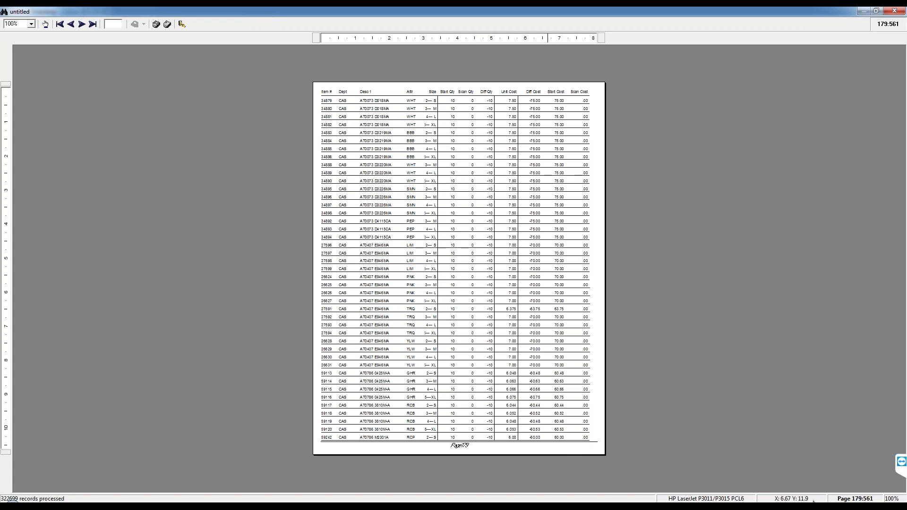
click(92, 24)
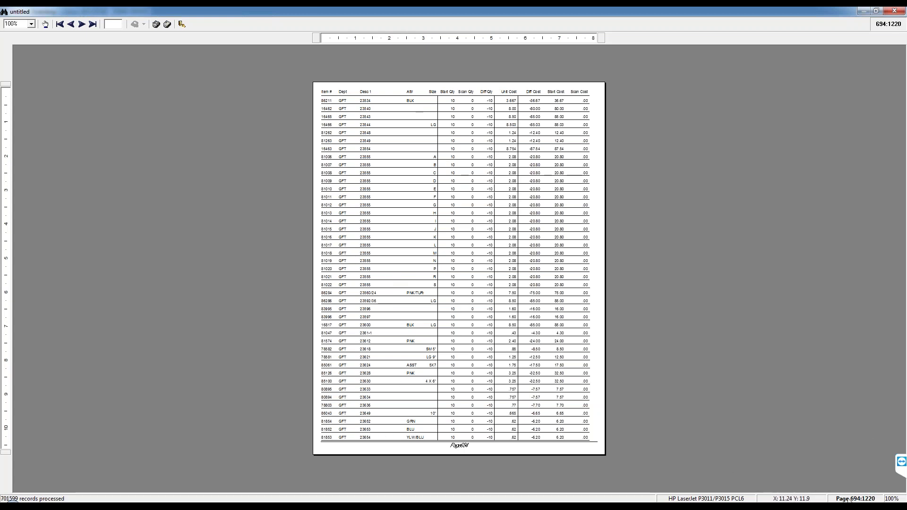
click(93, 24)
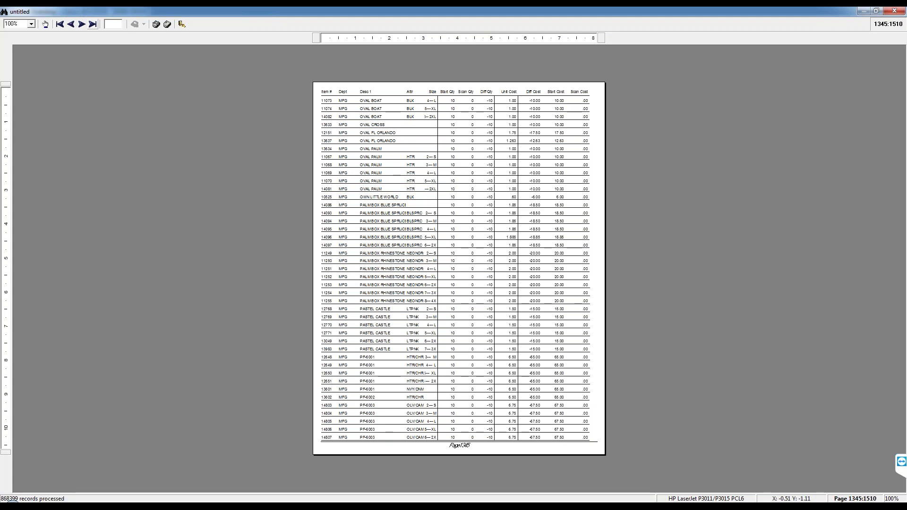
click(93, 24)
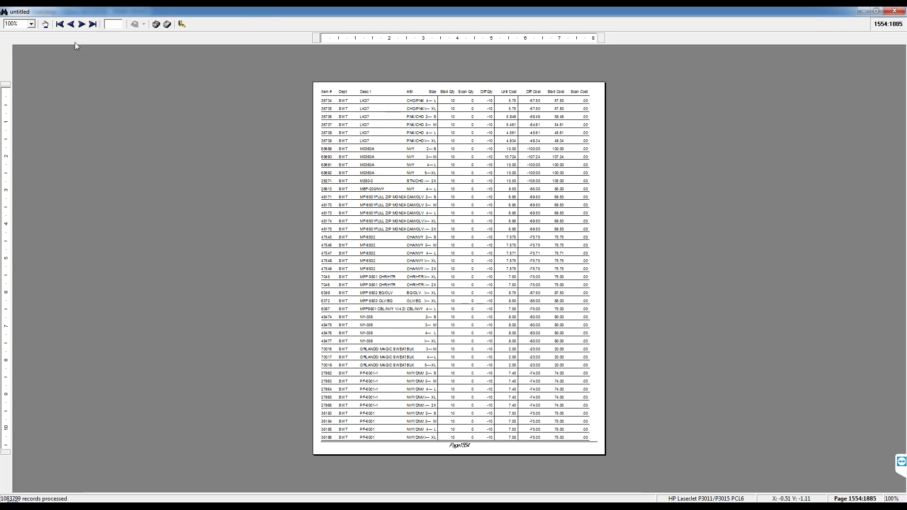
click(93, 25)
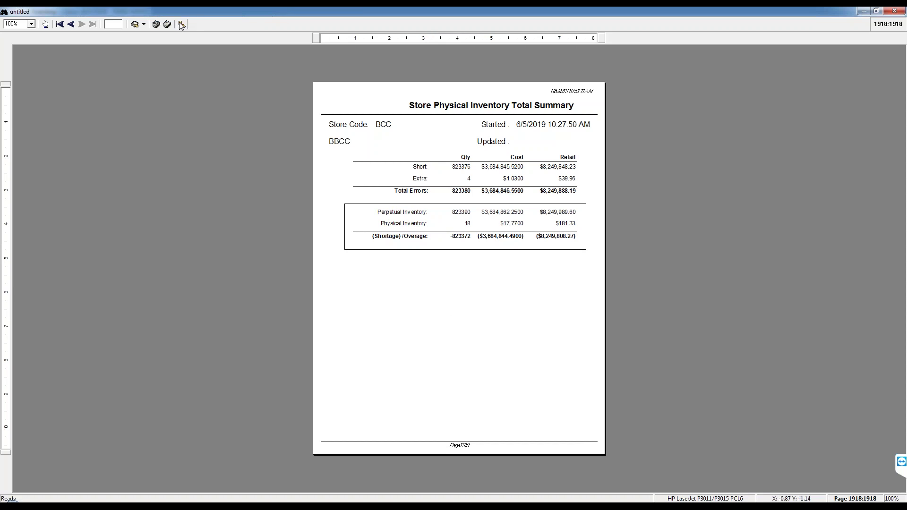
click(71, 24)
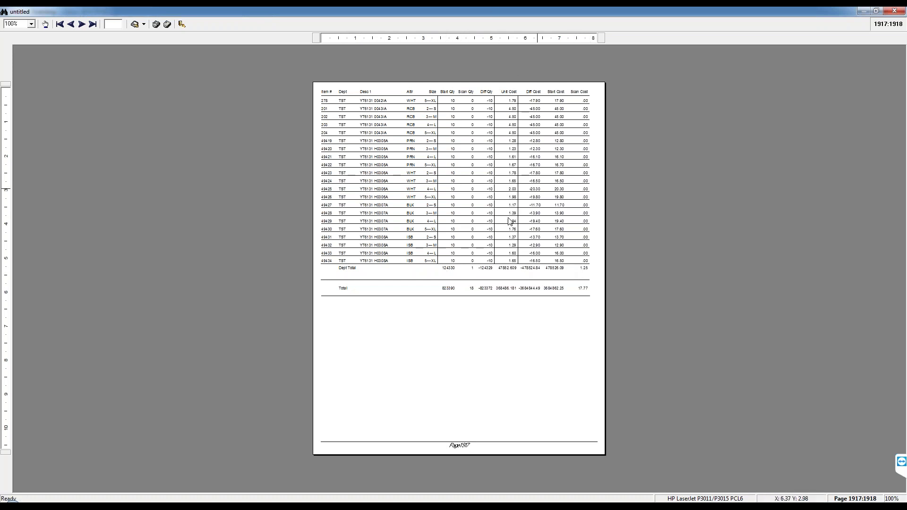
click(182, 26)
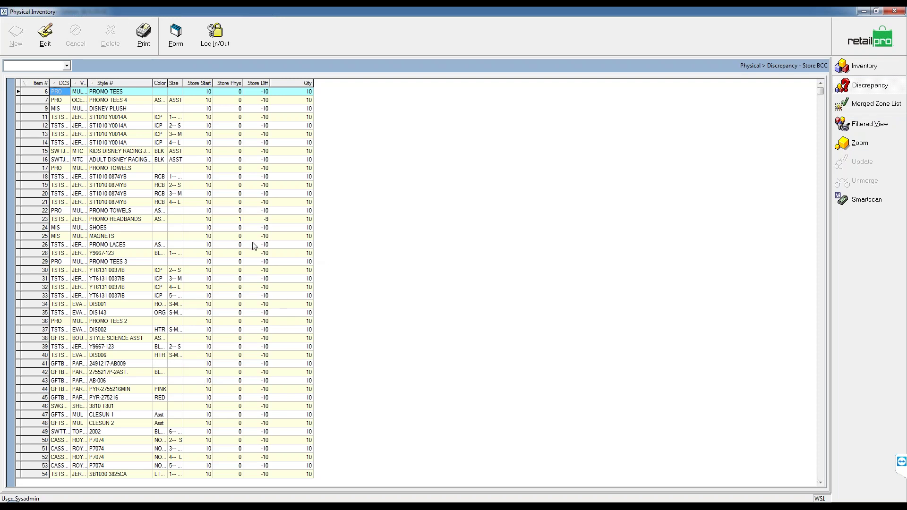
Compare the Store Start, Store Phys and Store Diff quantities of DISNEY PLUSH in the discrepancy list.
click(259, 262)
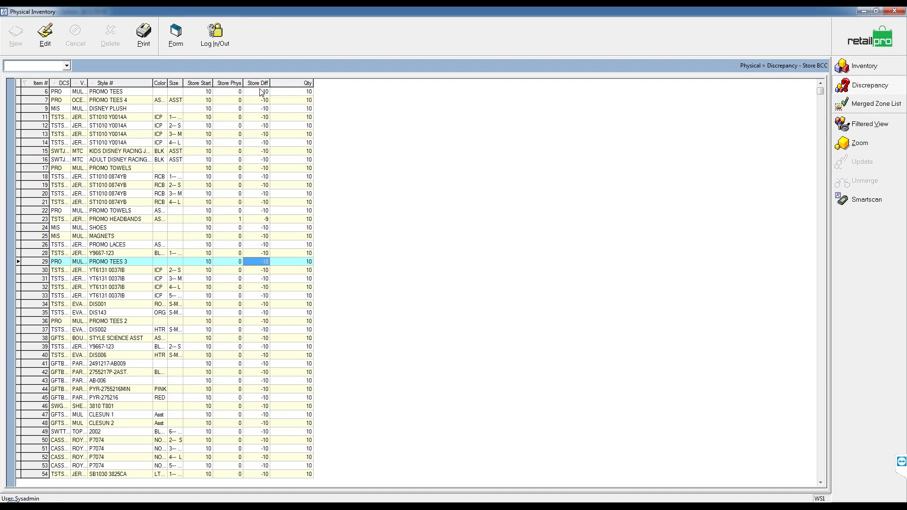
click(192, 109)
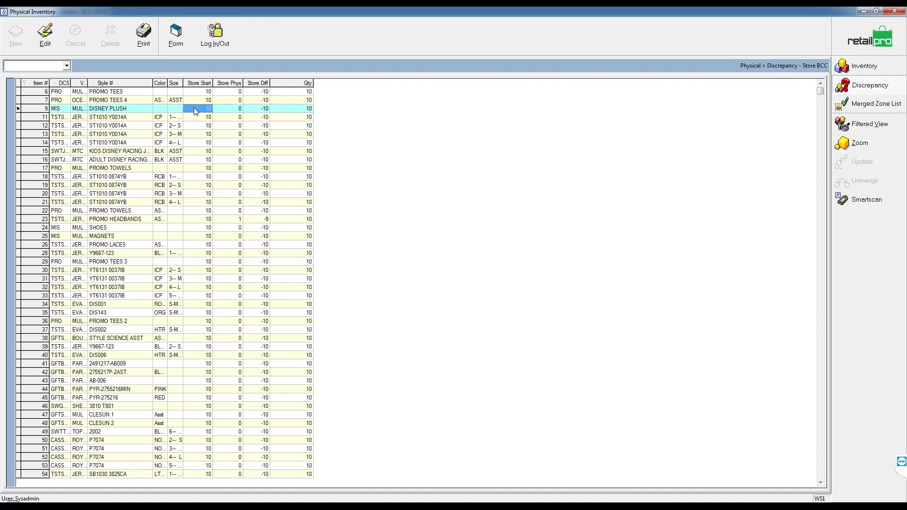
click(235, 111)
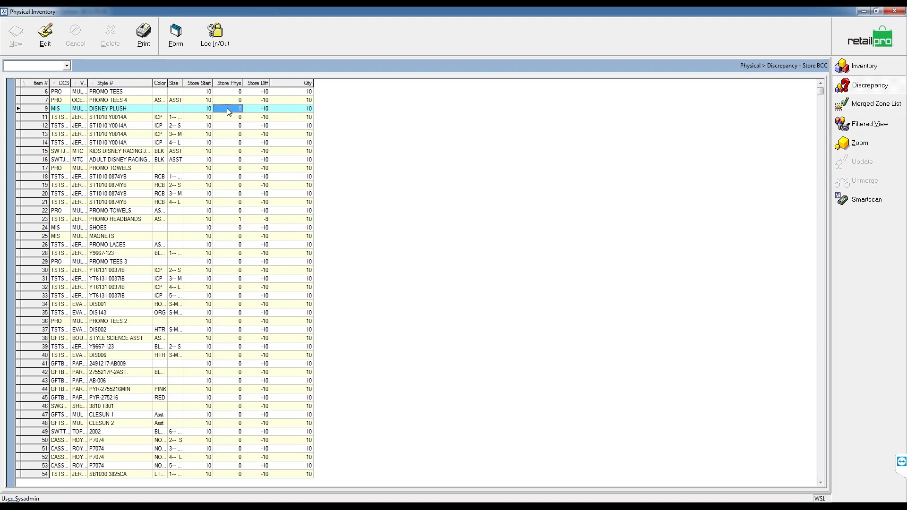
click(207, 114)
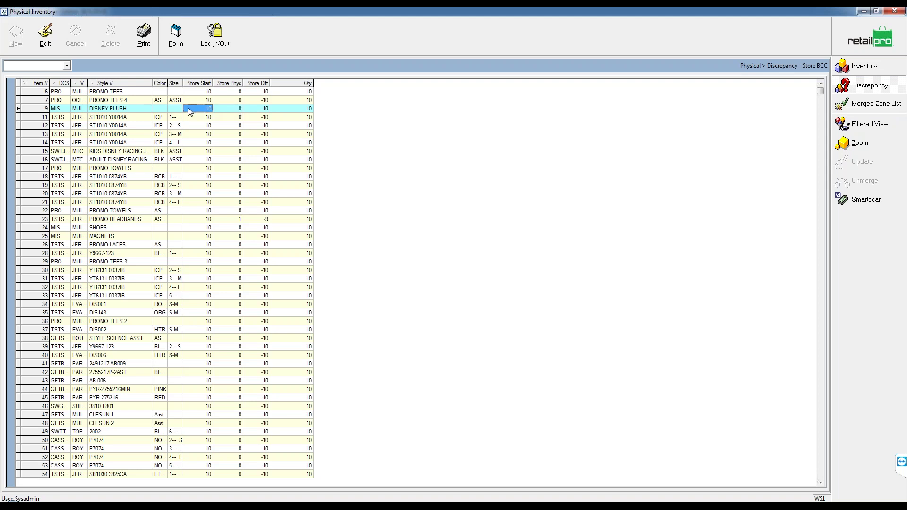
click(230, 109)
click(266, 112)
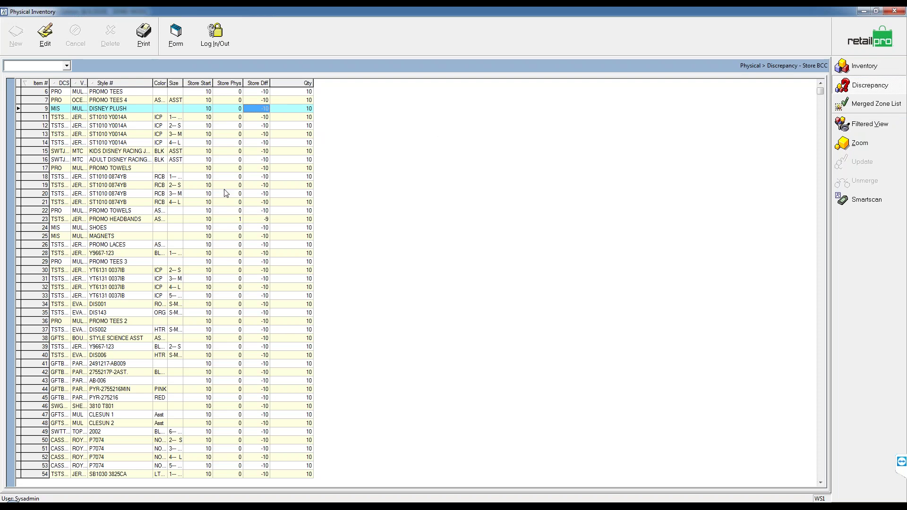
Set the Store Phys quantity of PROMO HEADBANDS (item 23) to 10 in the discrepancy list.
click(231, 219)
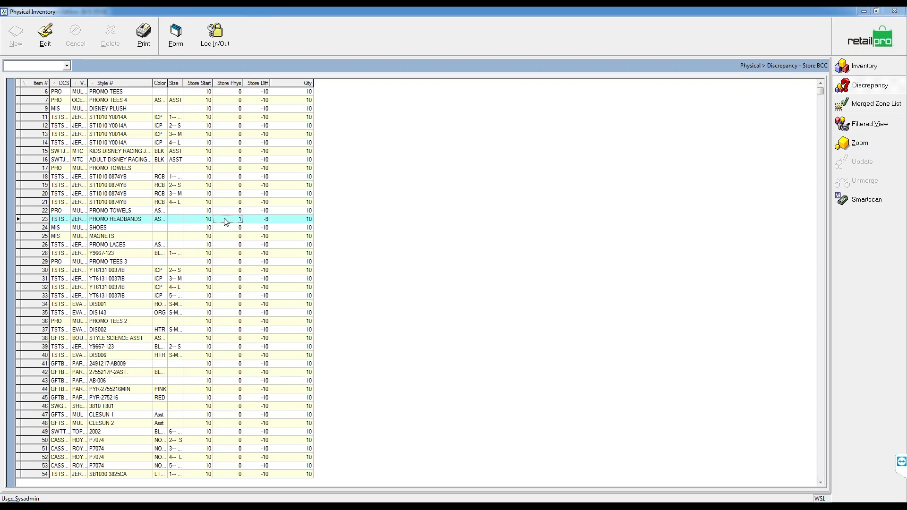
click(227, 222)
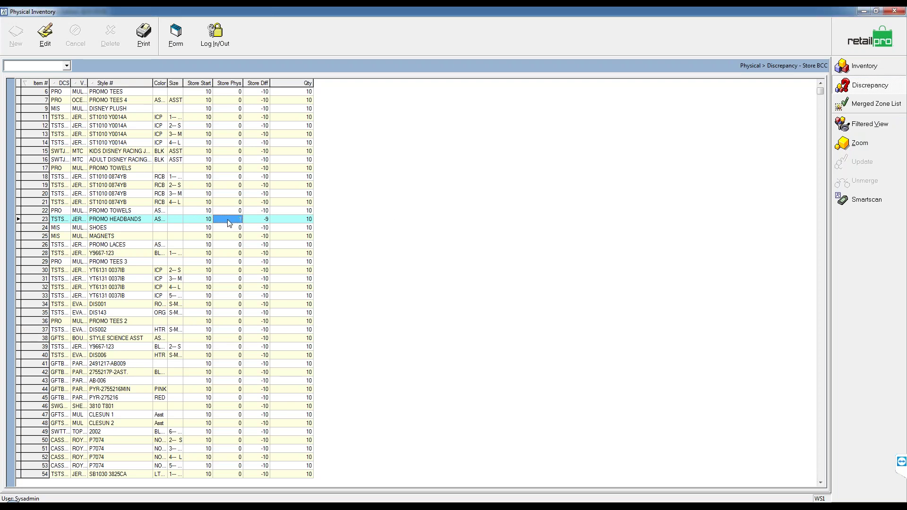
click(228, 220)
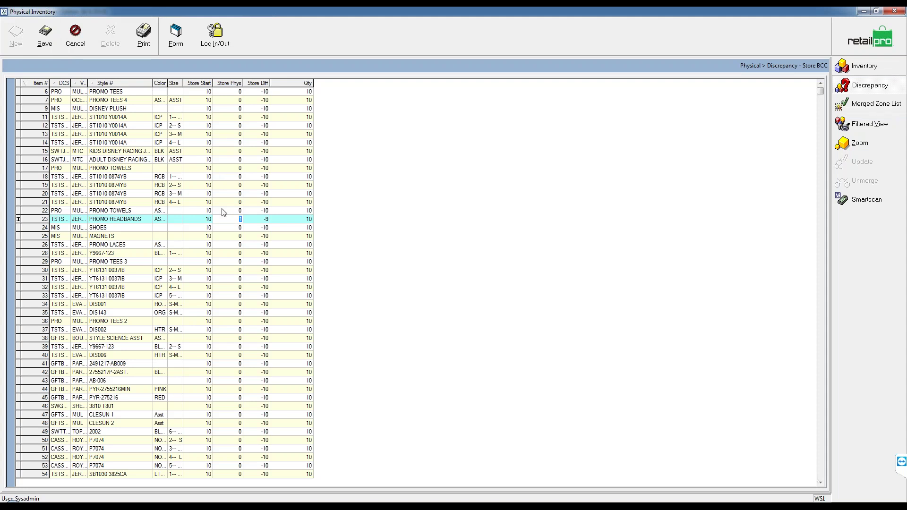
text(10)
key(Return)
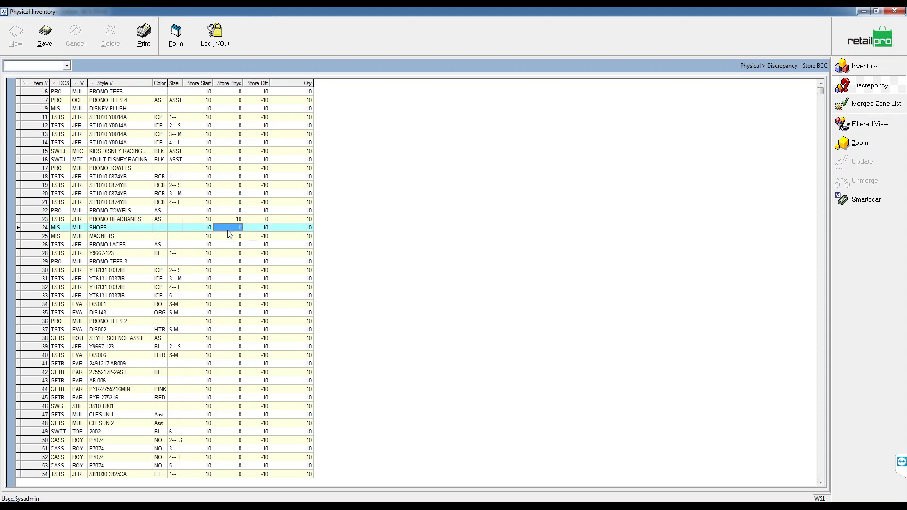
click(215, 220)
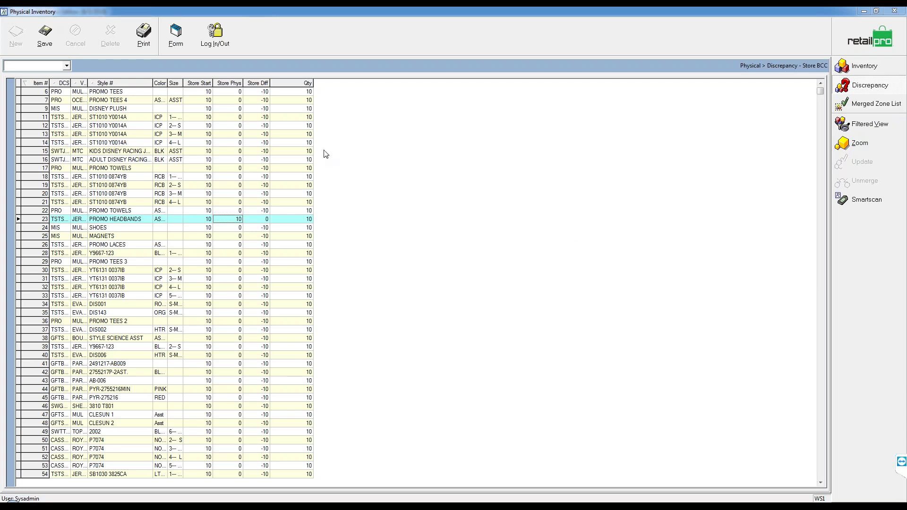
click(227, 230)
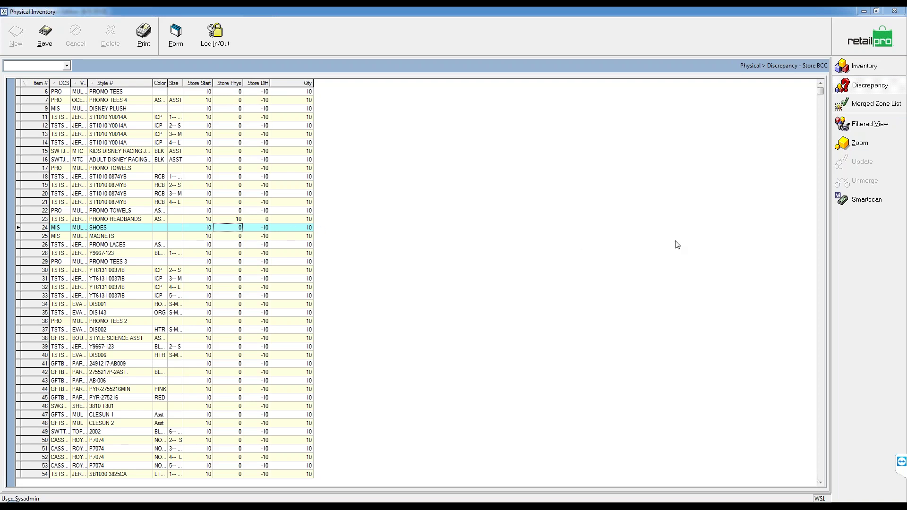
Return to the physical inventory stores list and consult "Preparing the PI (remote stores only)" in the v8 PI - PALM & JANAM.pdf guide in Acrobat Reader.
click(858, 37)
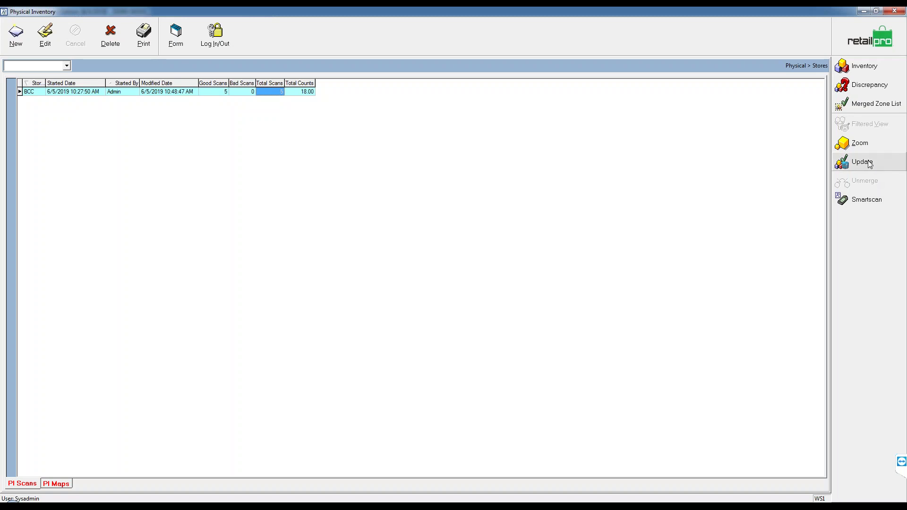
click(444, 507)
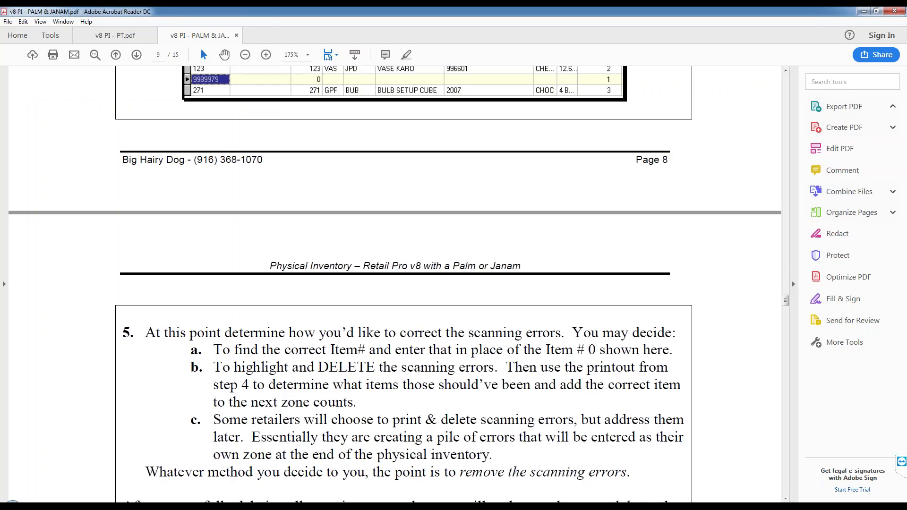
click(786, 499)
scroll(786, 498, down, 10)
scroll(785, 499, down, 10)
scroll(786, 498, down, 15)
scroll(785, 499, down, 10)
scroll(786, 498, down, 3)
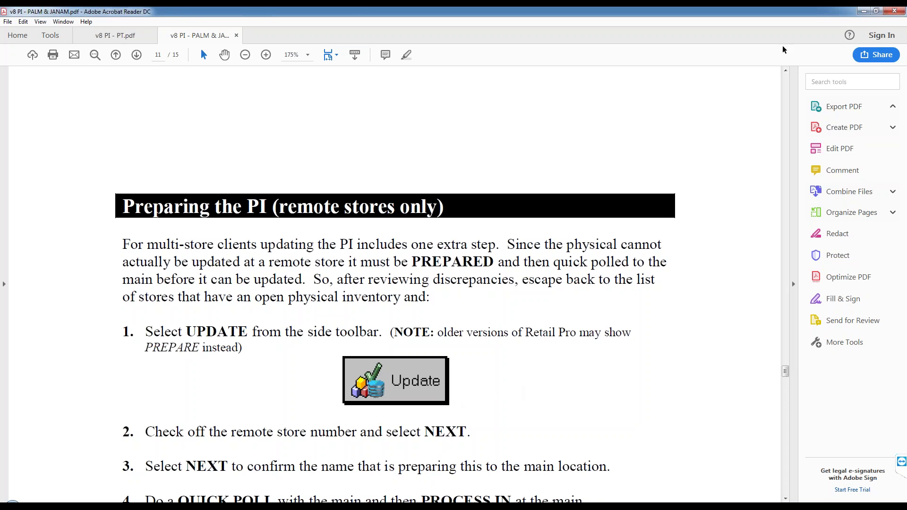
click(863, 12)
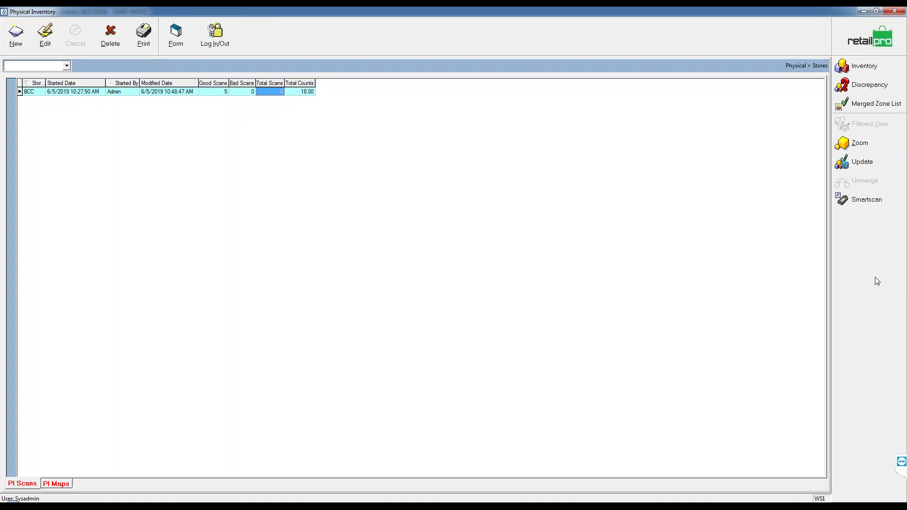
Open Polling from the Retail Pro main window, select station BW10, and return to the physical inventory stores list.
click(864, 11)
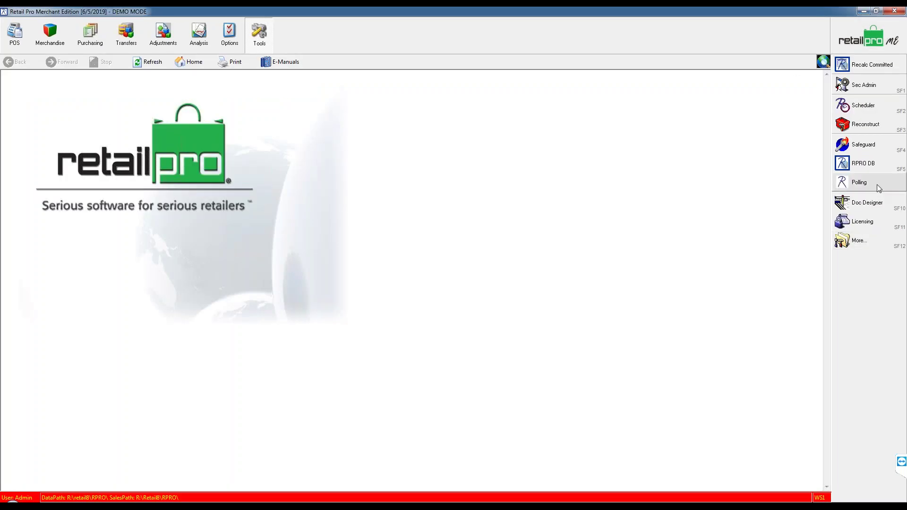
click(860, 182)
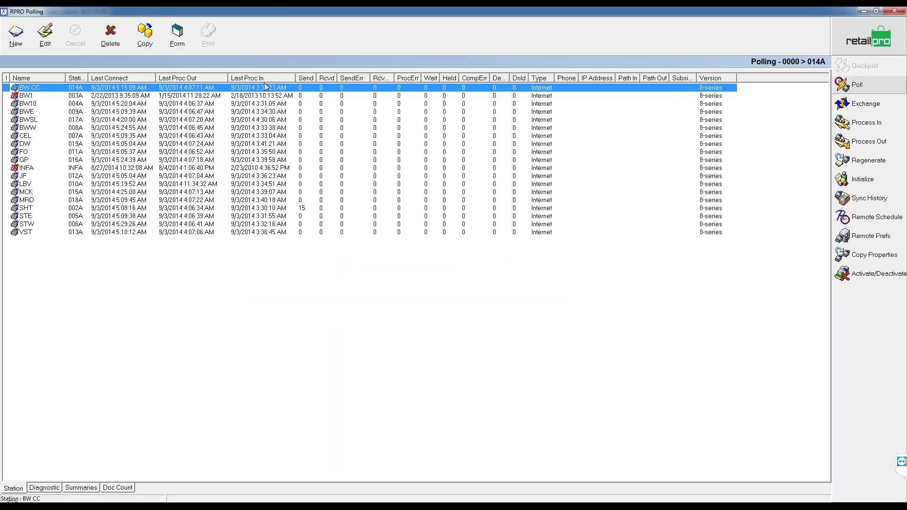
click(29, 104)
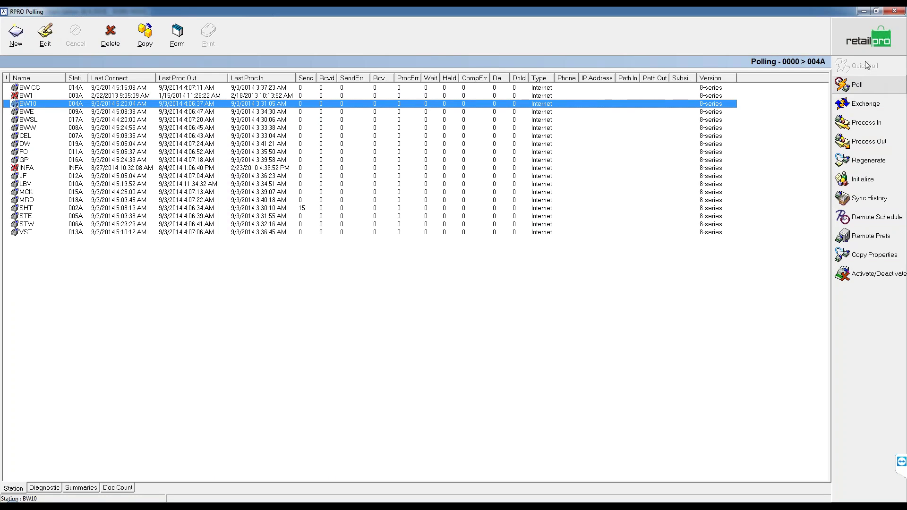
click(863, 13)
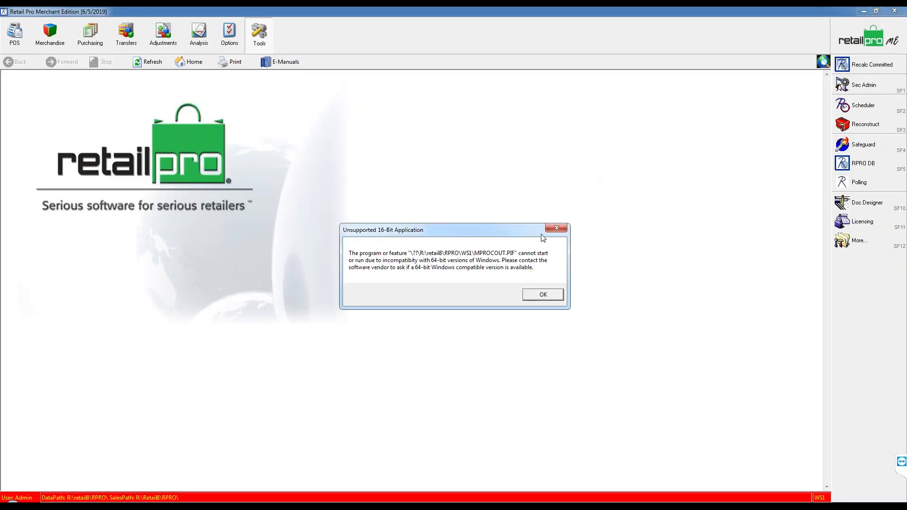
click(556, 229)
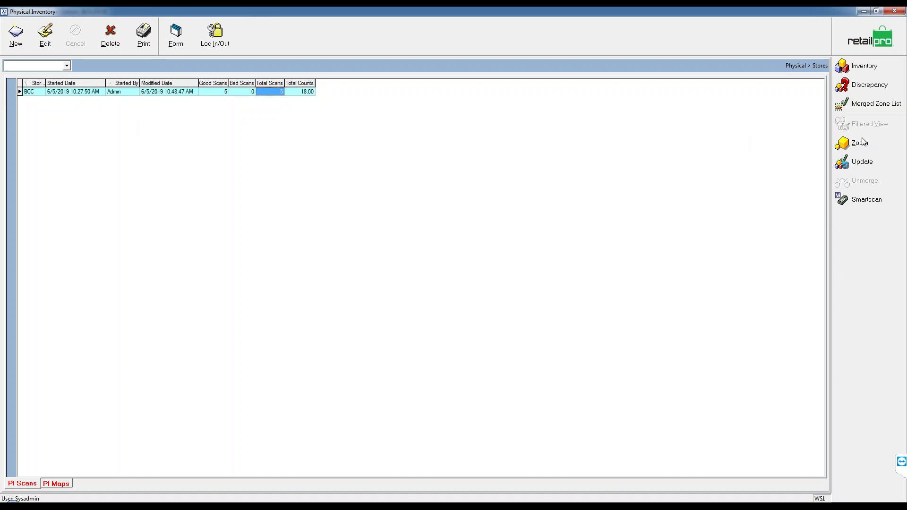
Start the physical inventory update for location BCC and have it update the on-hand quantities of all items.
click(862, 162)
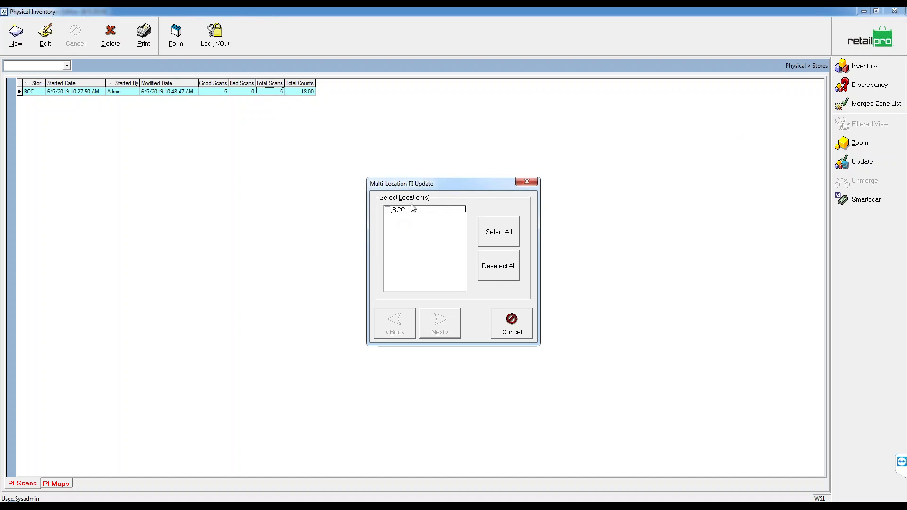
click(387, 210)
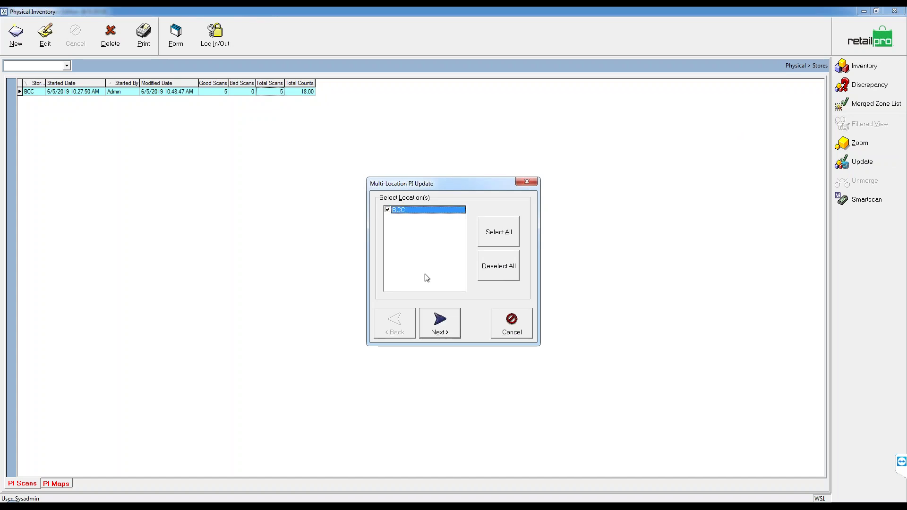
click(446, 333)
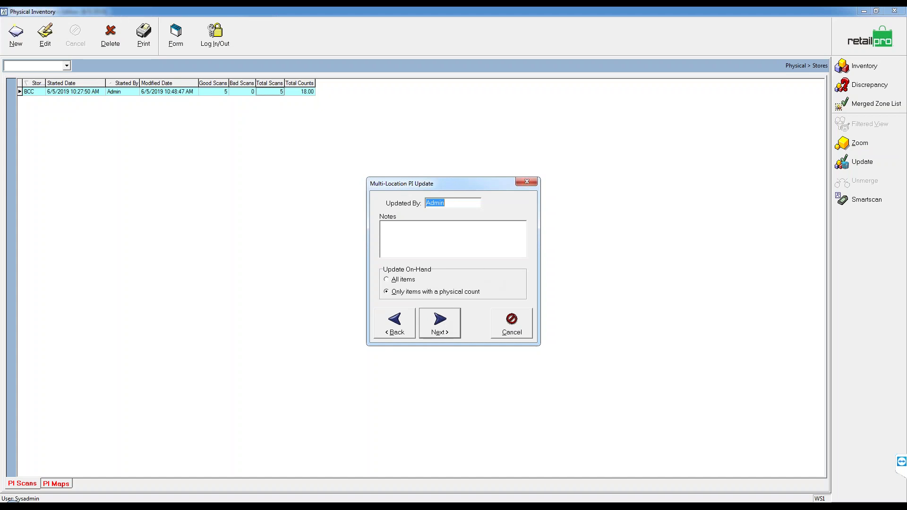
click(387, 282)
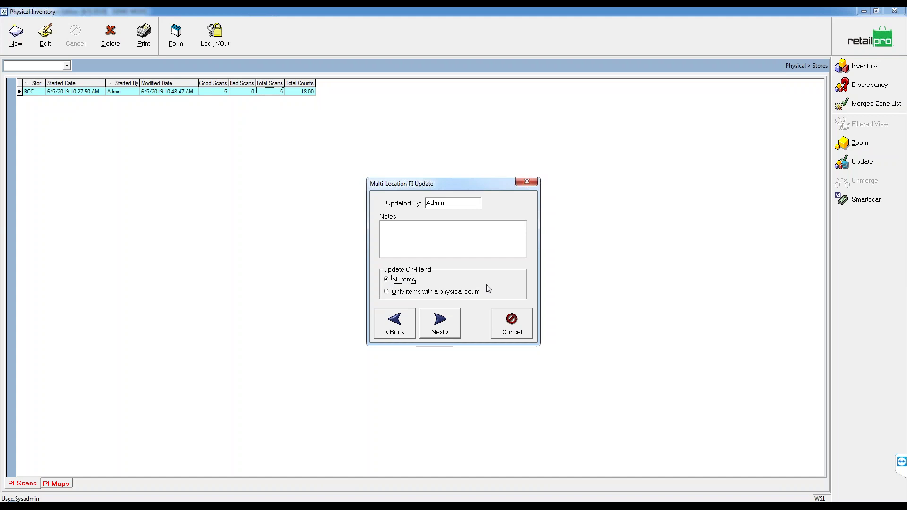
click(442, 323)
Set the adjustment memo reason to PHYSICAL and the memo date to 6/2/2019.
click(485, 233)
click(461, 268)
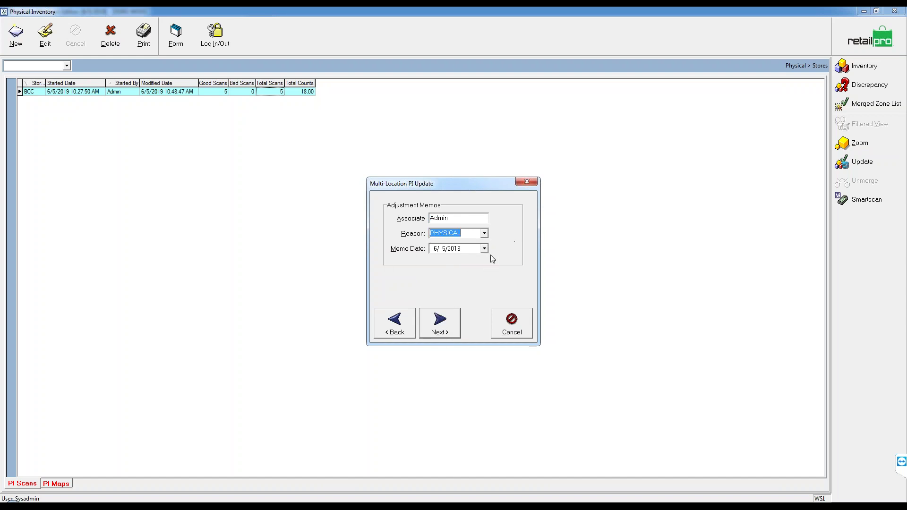
click(484, 249)
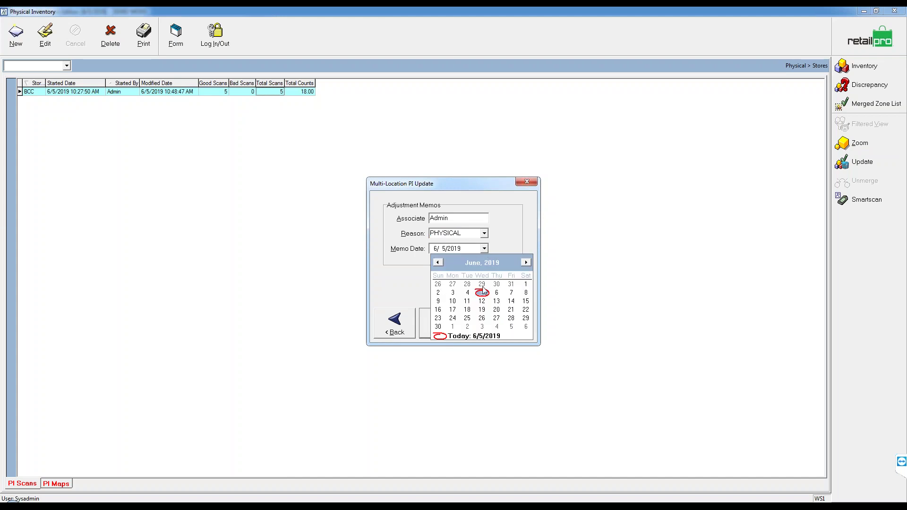
click(437, 293)
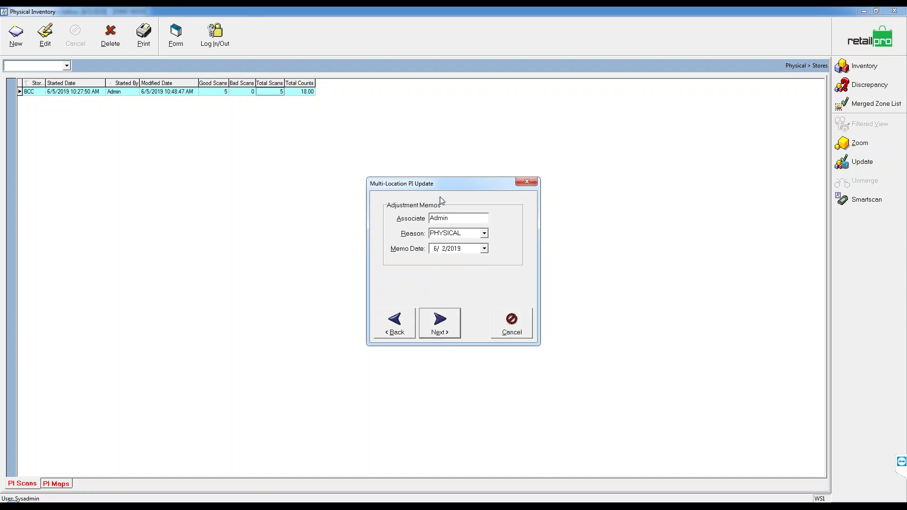
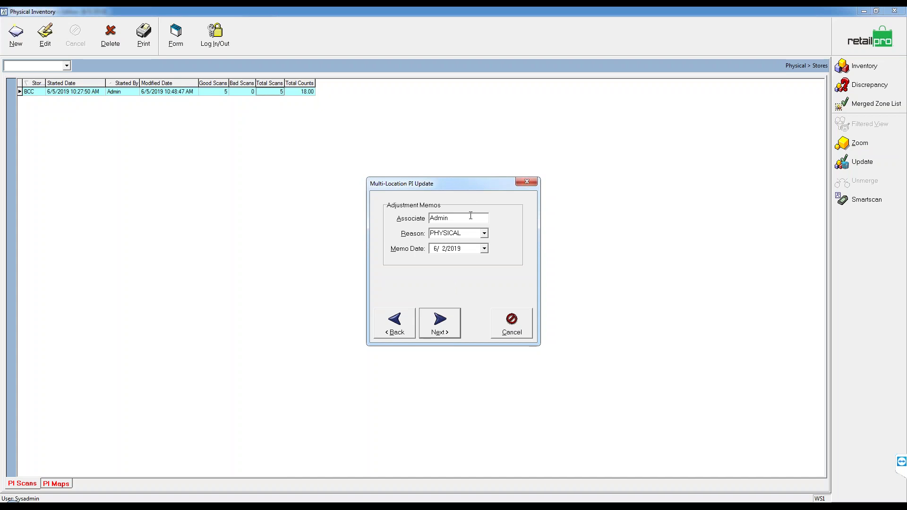
Finish the Multi-Location PI Update for store BCC, clearing all item filters before running it.
click(441, 328)
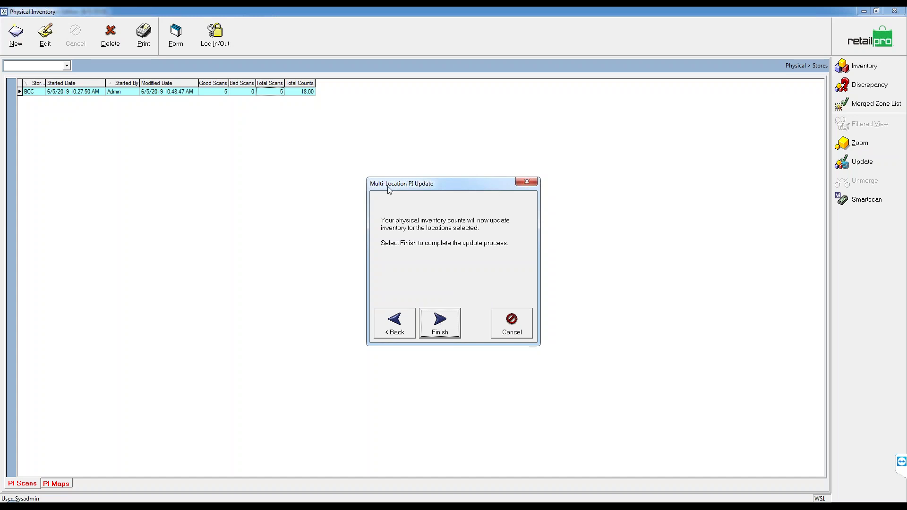
click(441, 323)
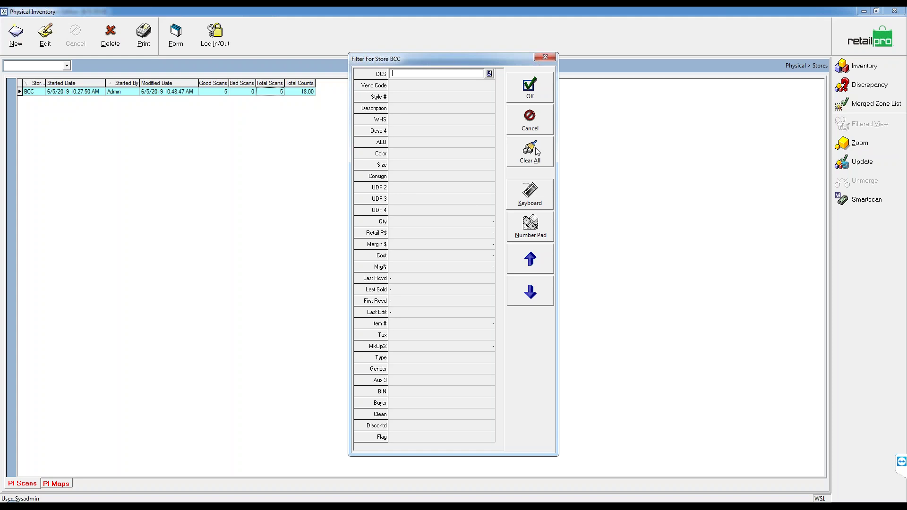
click(399, 85)
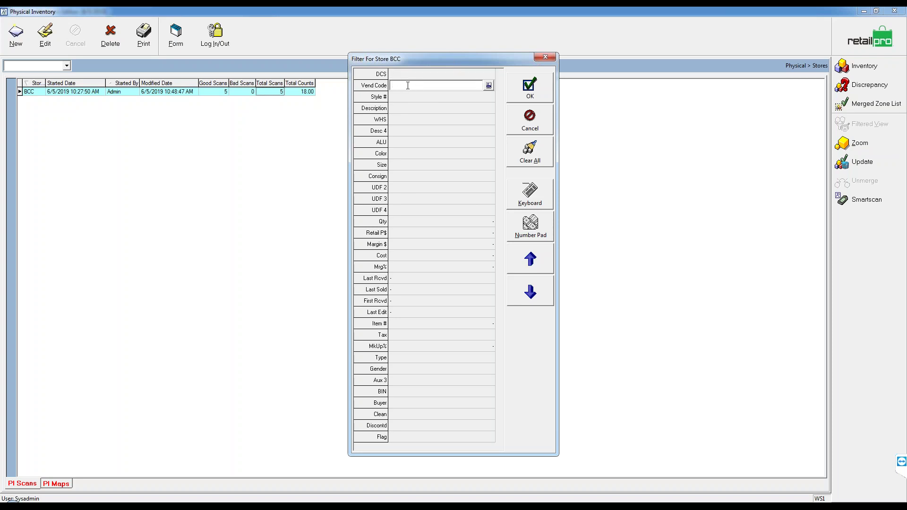
click(539, 157)
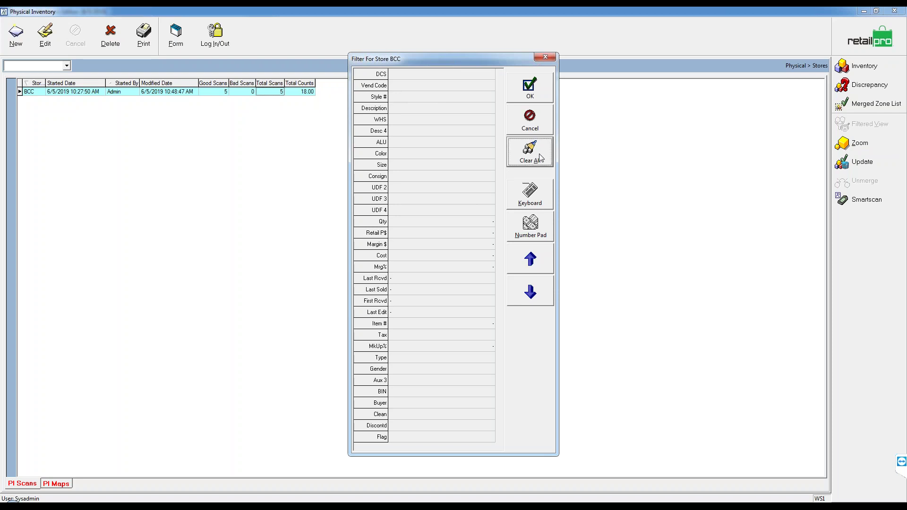
click(531, 88)
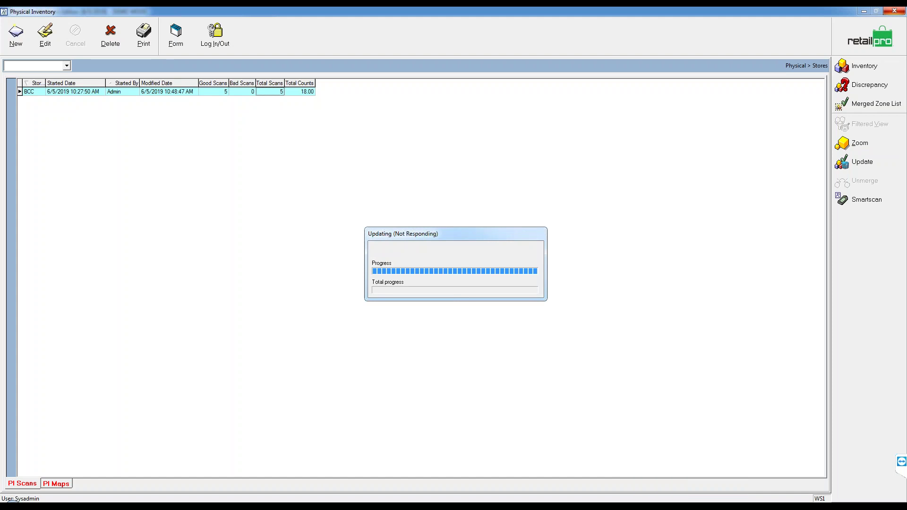
Switch to the Retail Pro main window and try to open the adjustment memos.
click(364, 465)
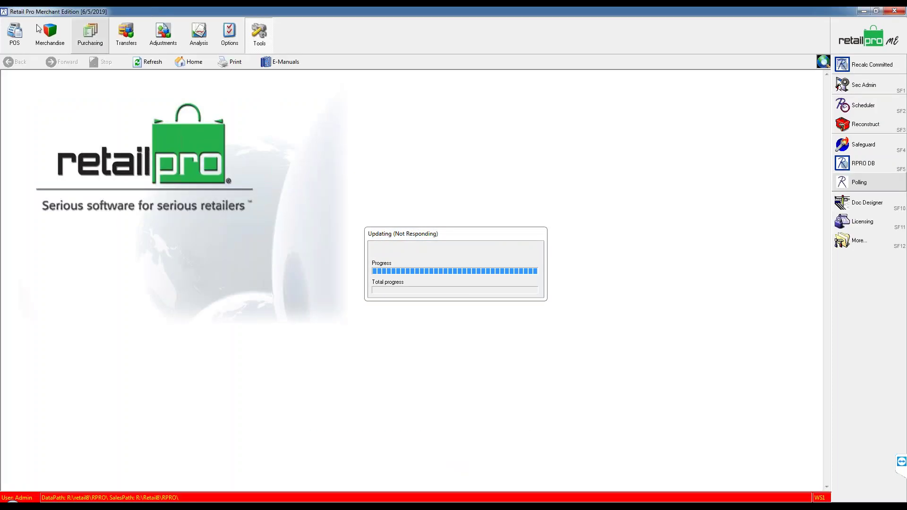
click(60, 41)
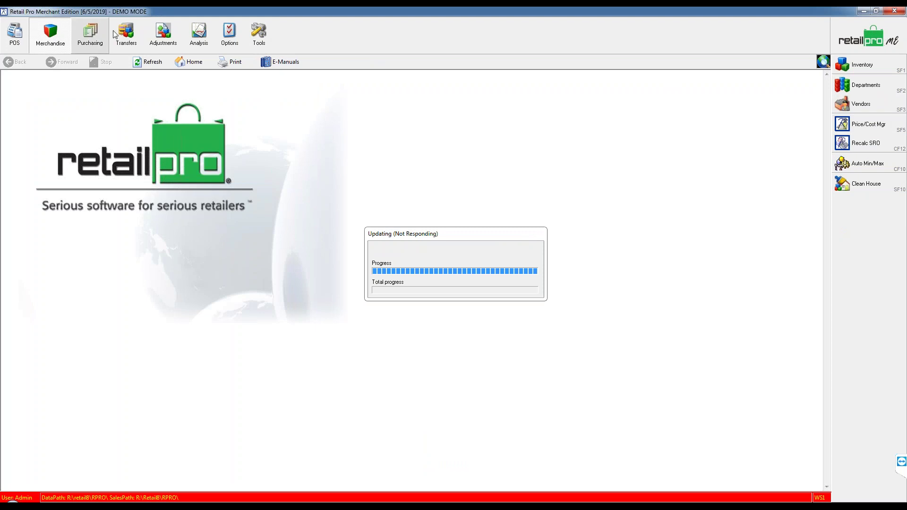
click(154, 48)
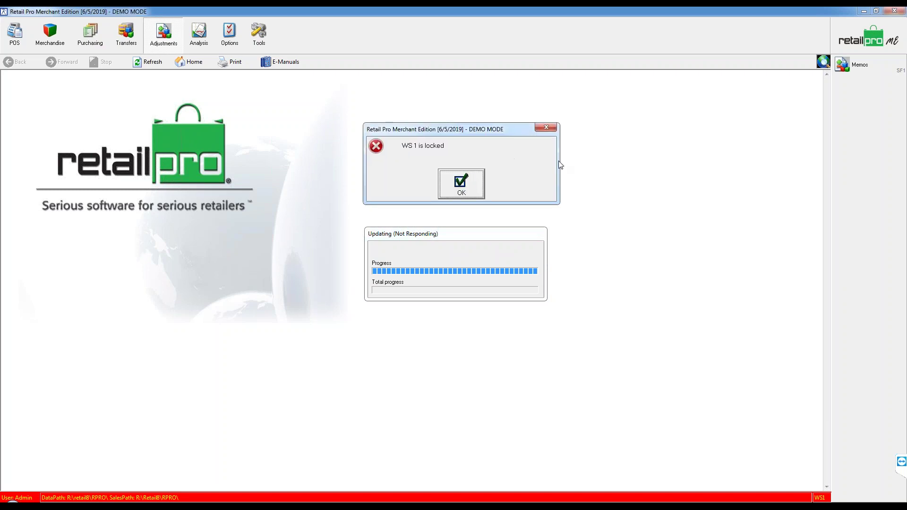
click(469, 189)
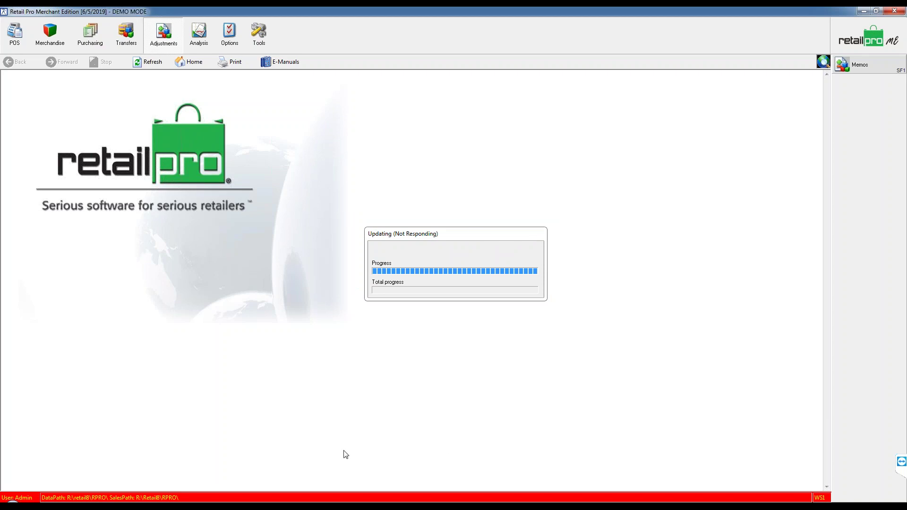
Switch to Acrobat Reader and read the physical inventory update instructions from step 3 onward in v8 PI - PALM & JANAM.pdf.
key(alt+Tab)
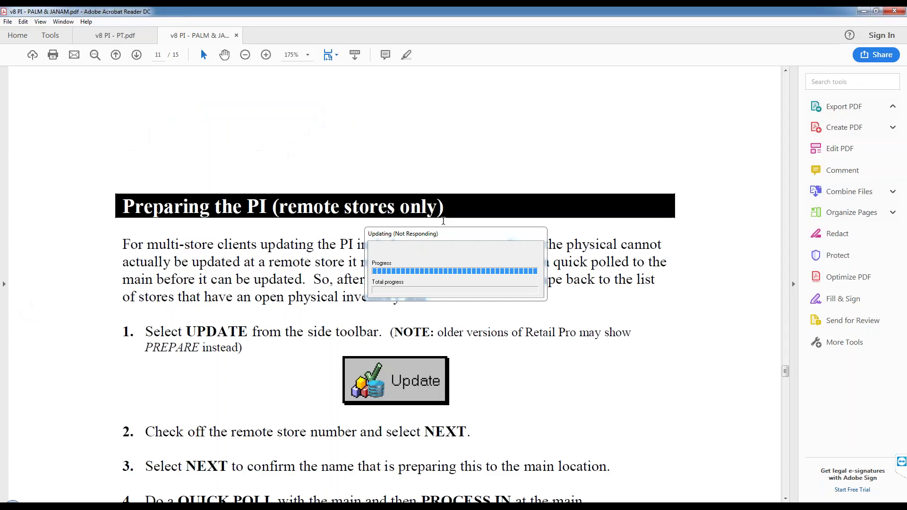
drag(785, 373, 794, 405)
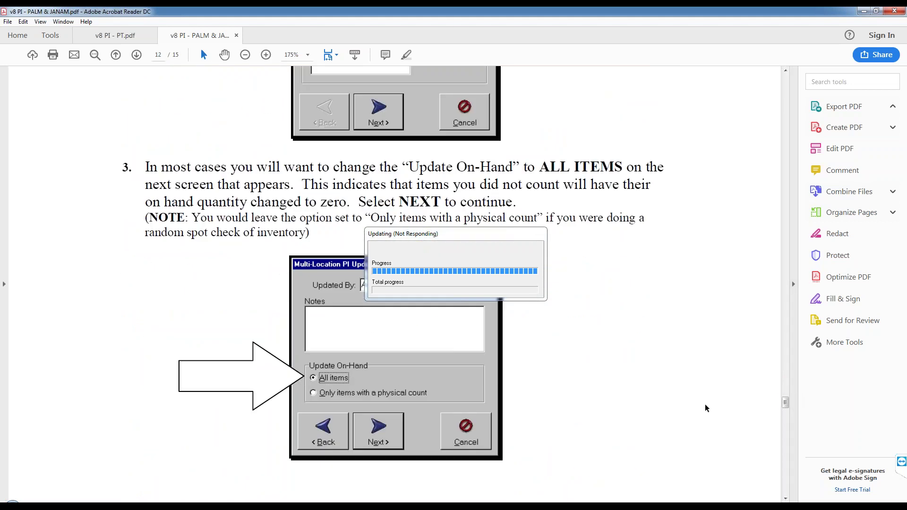
click(785, 499)
click(785, 498)
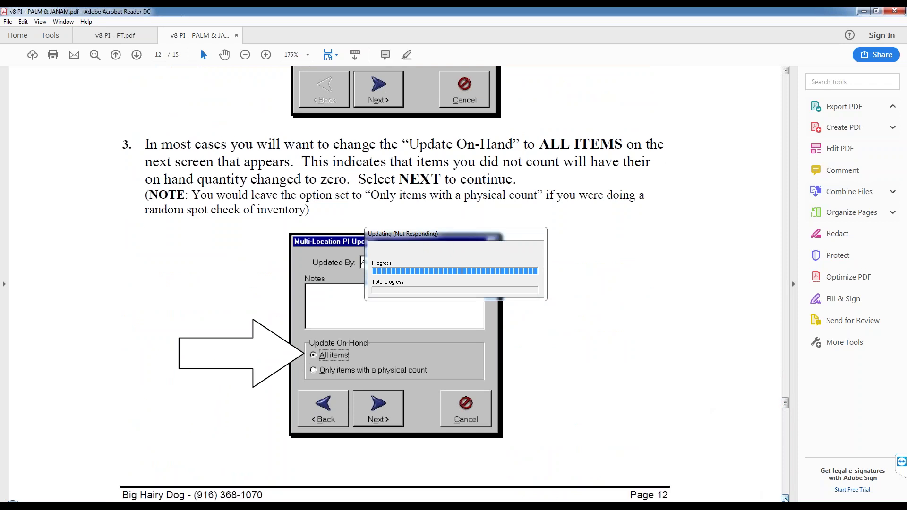
click(785, 498)
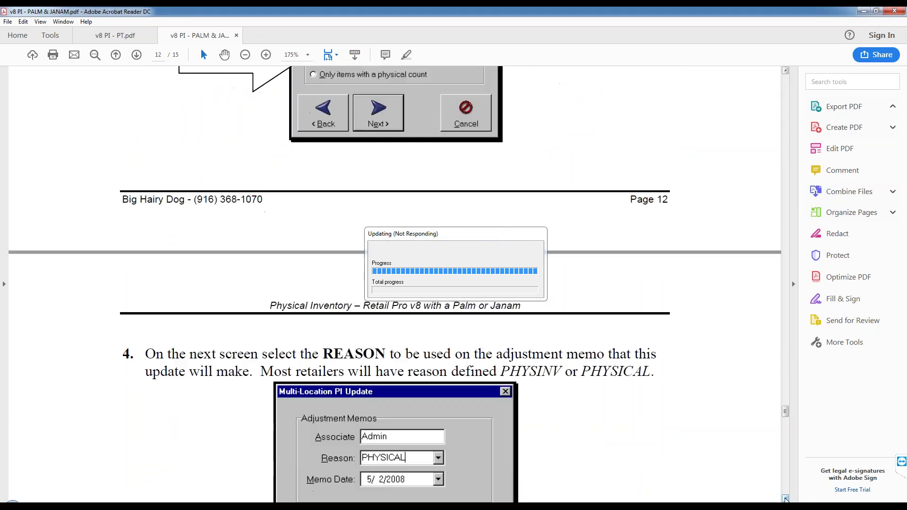
click(785, 499)
click(786, 499)
click(785, 498)
click(785, 498)
click(785, 498)
click(785, 498)
click(785, 499)
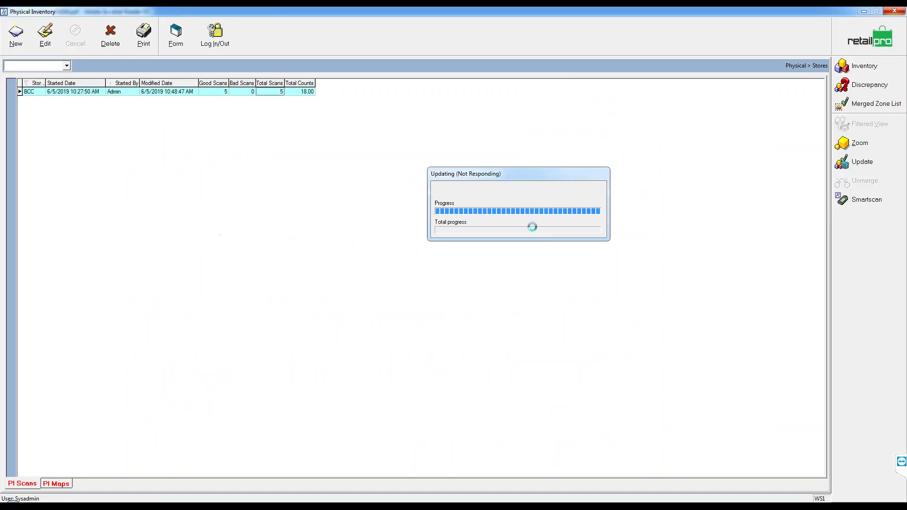
Read the guide's final update steps and its Quick Guide to SmartScan, and return to Physical Inventory.
click(421, 507)
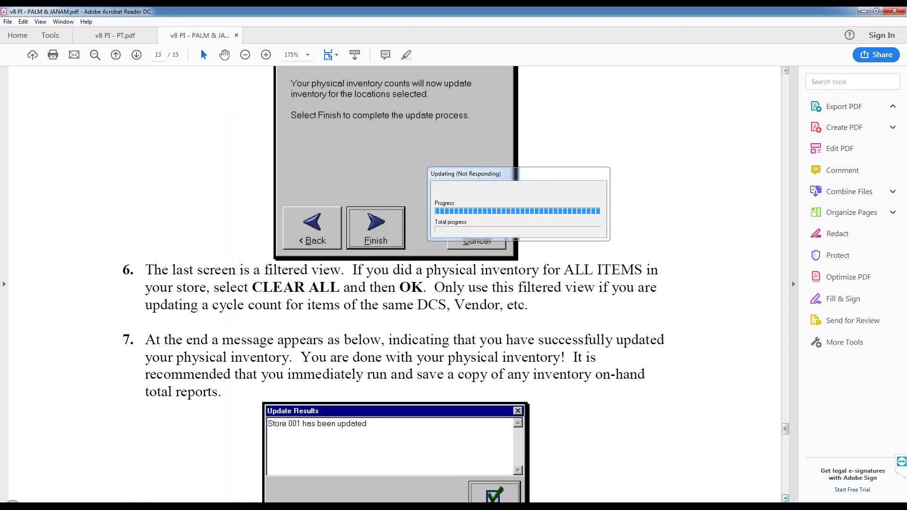
scroll(452, 288, down, 1)
scroll(740, 419, down, 5)
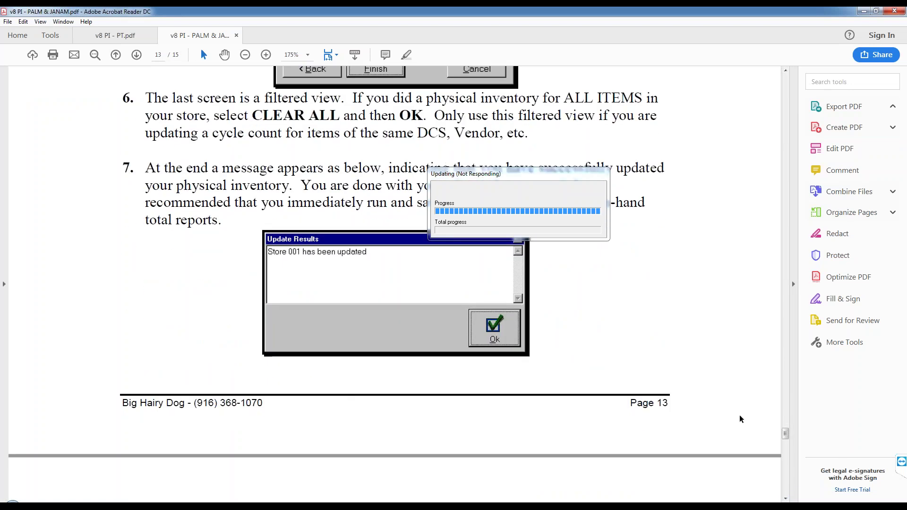
scroll(740, 419, down, 7)
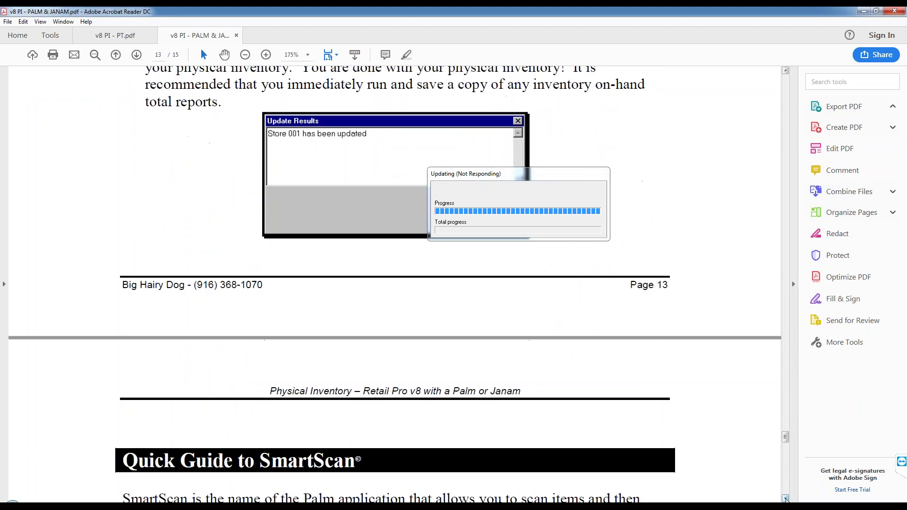
scroll(185, 79, down, 16)
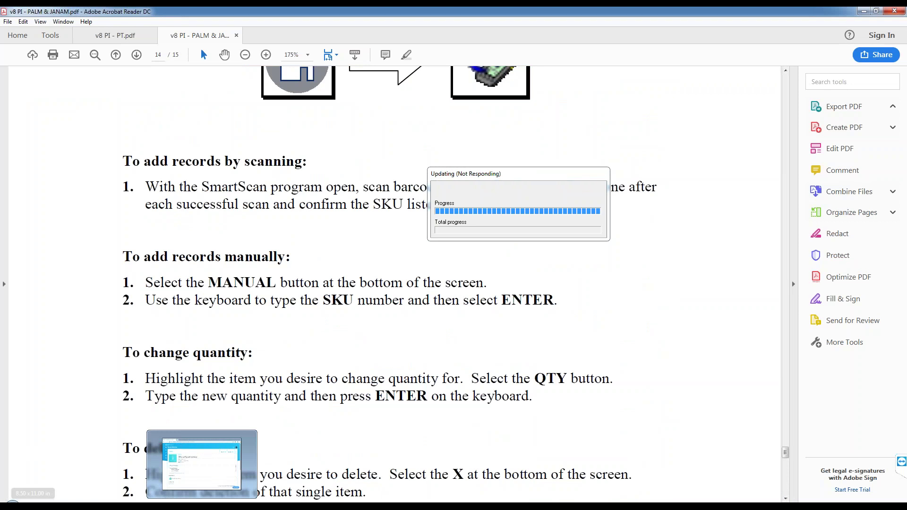
click(786, 498)
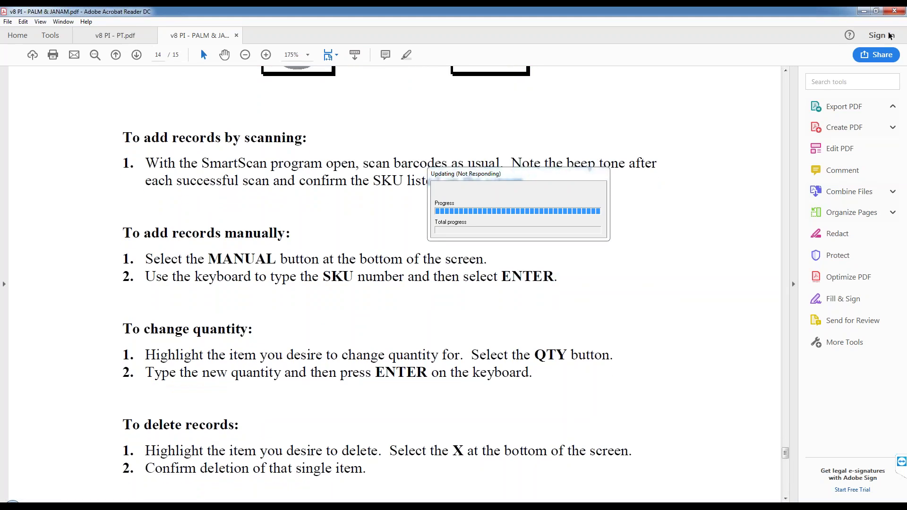
click(864, 11)
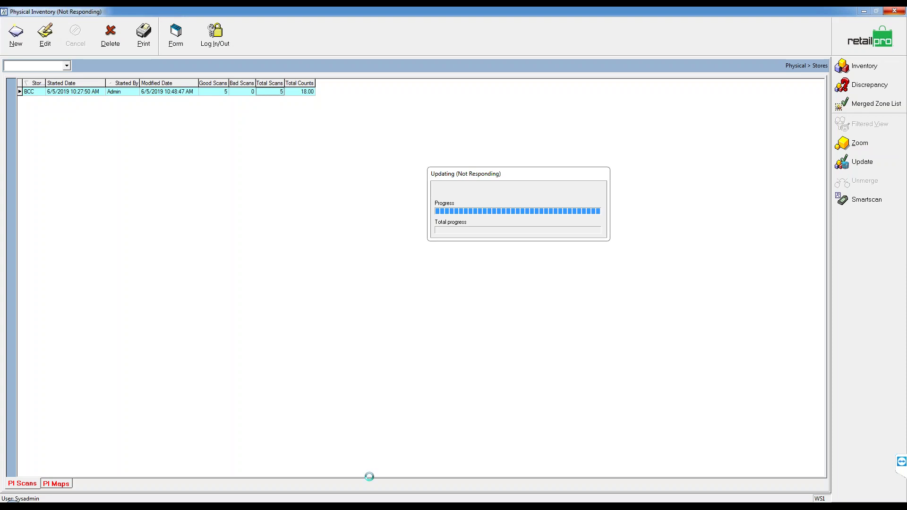
Consult "Preparing Retail Pro for a Physical" in v8 PI - PT.pdf in Acrobat Reader and return to Physical Inventory.
mouse_move(419, 506)
click(468, 468)
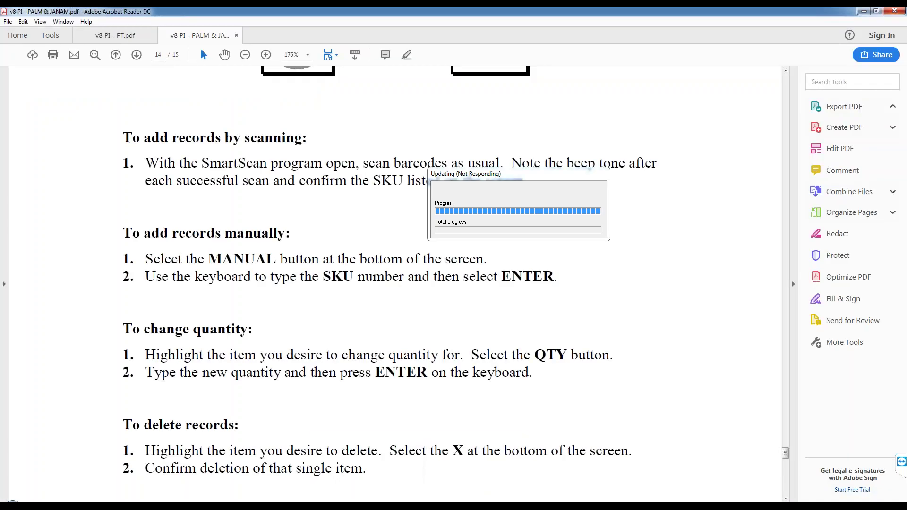
click(138, 43)
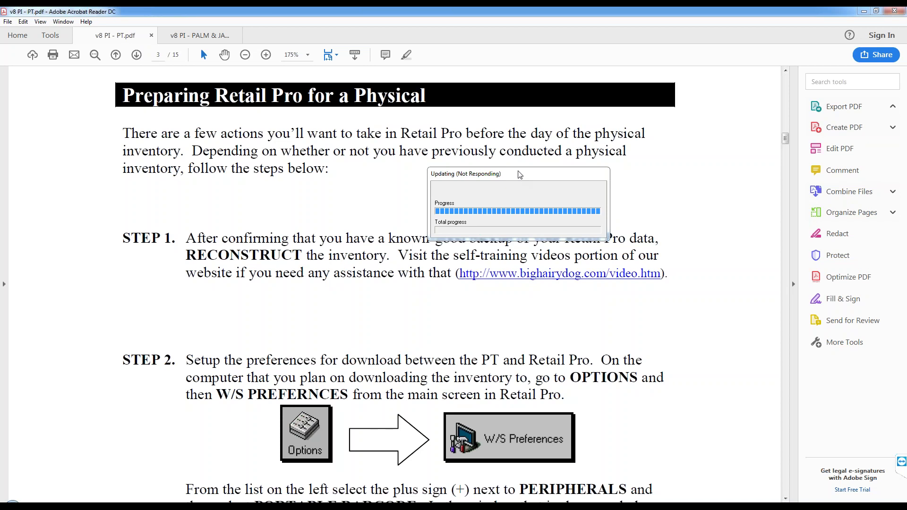
click(863, 11)
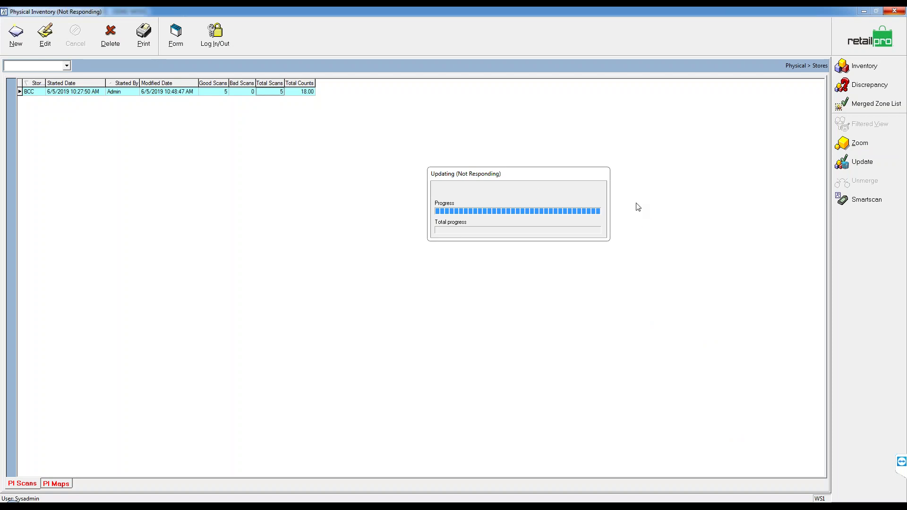
Move the update progress window aside and review the BHD - Physical Inventory.doc outline in Word.
drag(518, 178, 432, 195)
mouse_move(688, 506)
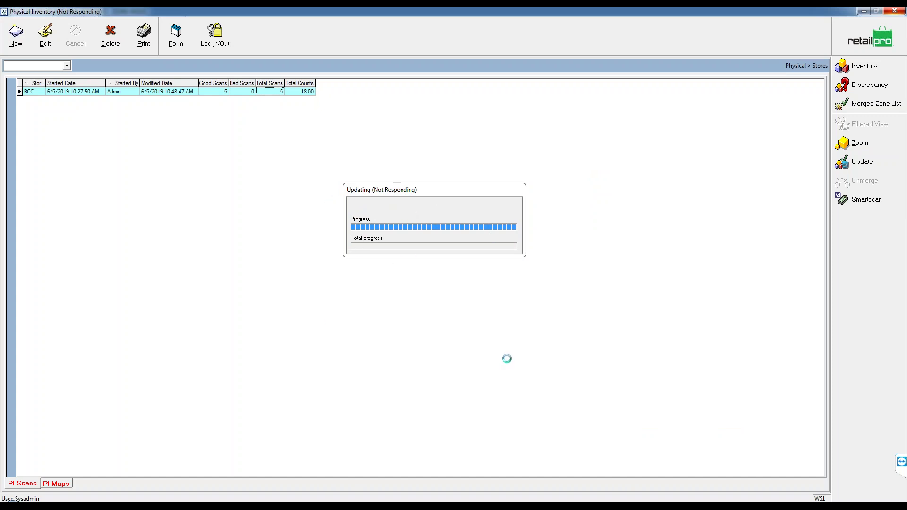
click(383, 507)
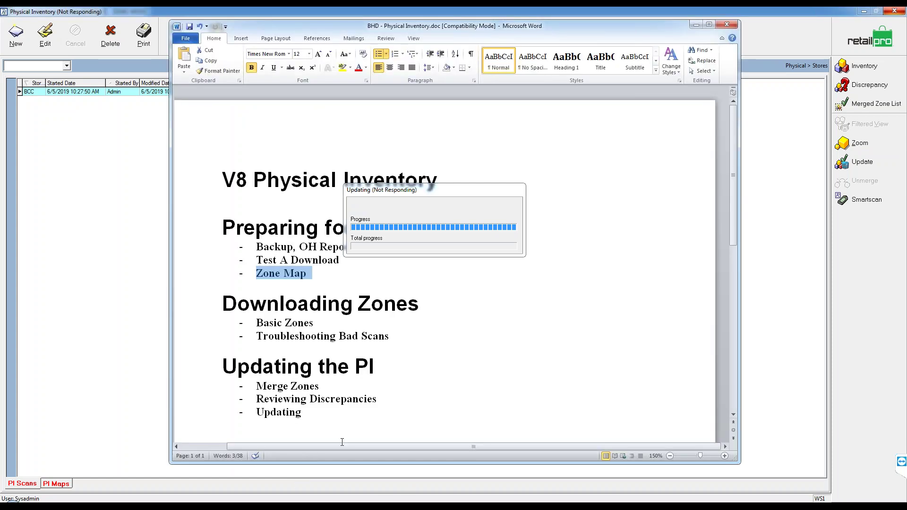
click(734, 415)
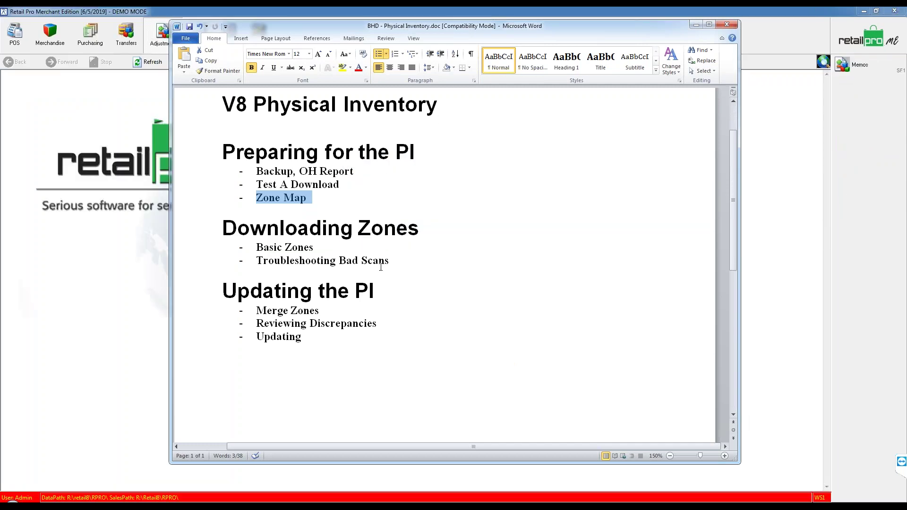
click(695, 26)
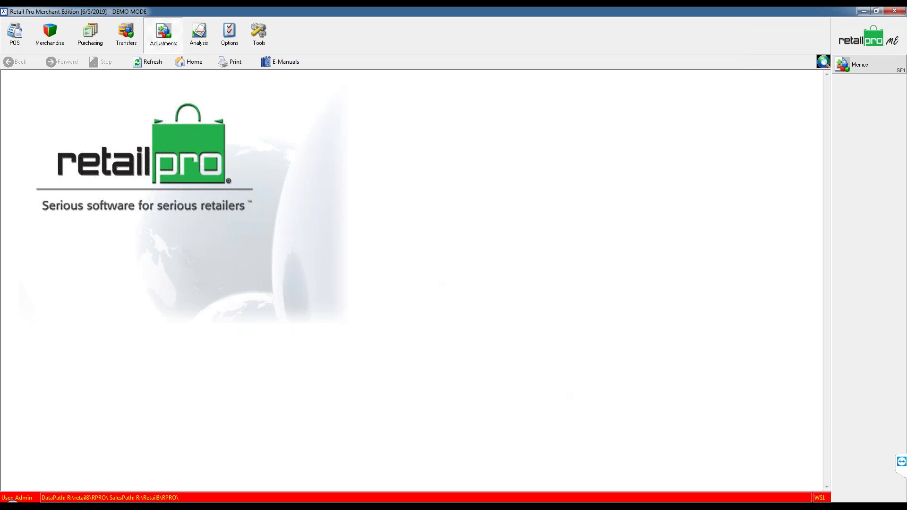
Return to Physical Inventory, close the update results for store BCC, and leave the stores list.
click(431, 507)
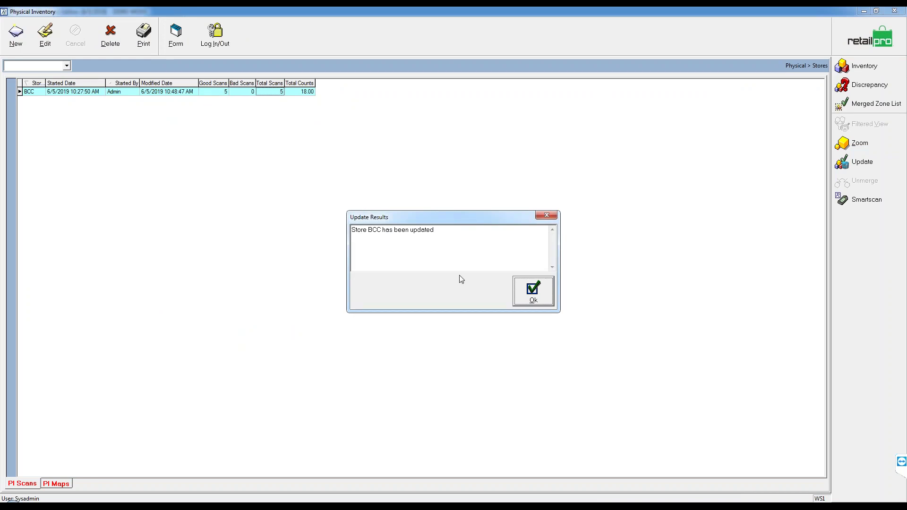
click(530, 290)
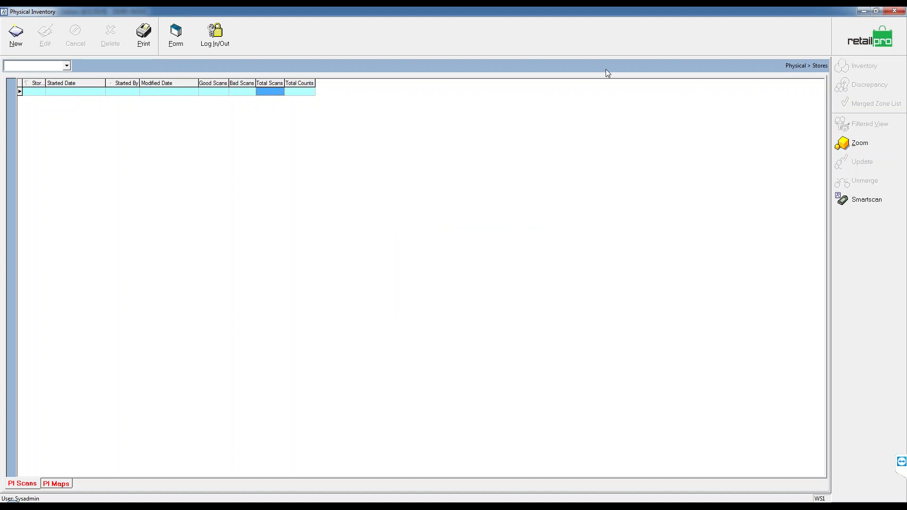
click(868, 33)
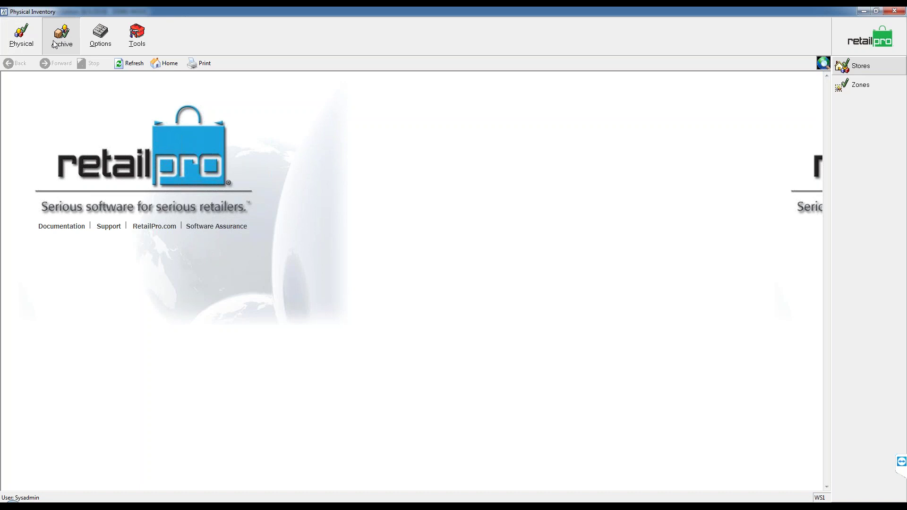
Review the discrepancy list of BCC's archived physical inventory started 6/5/2019 and return to the archived stores list.
click(874, 66)
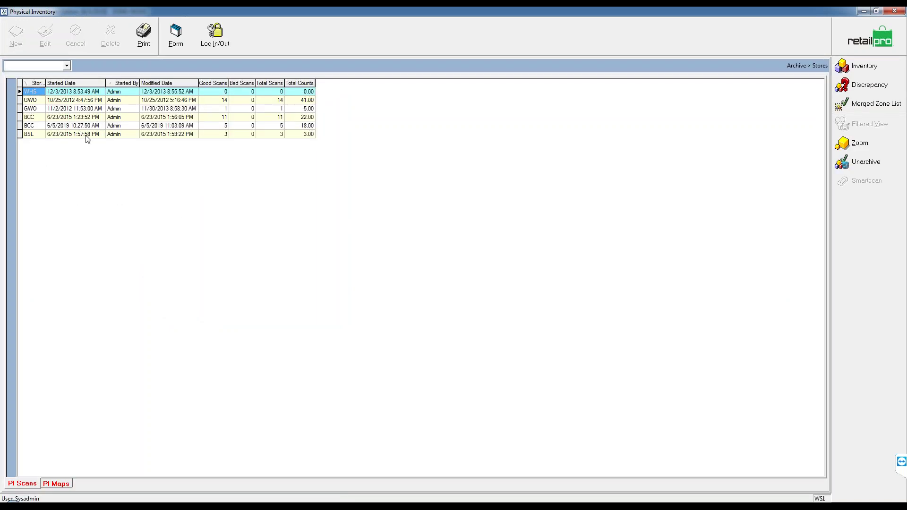
click(57, 127)
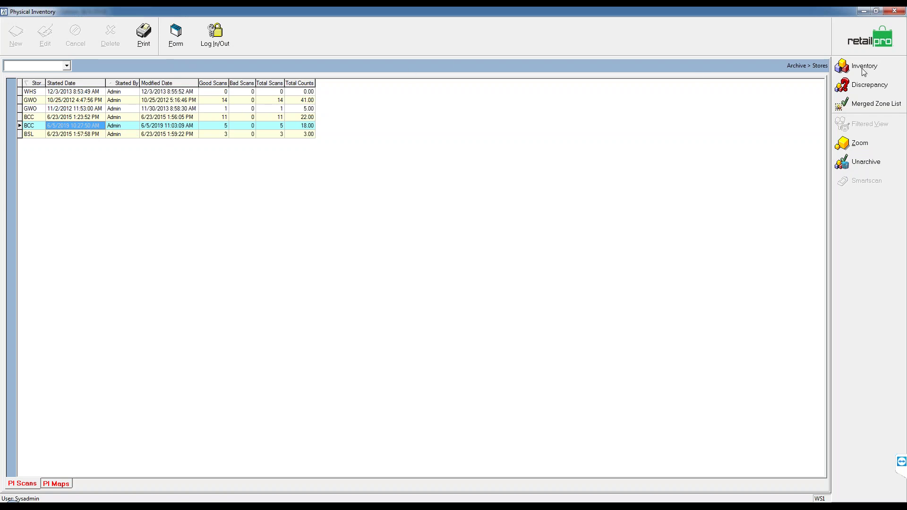
click(867, 85)
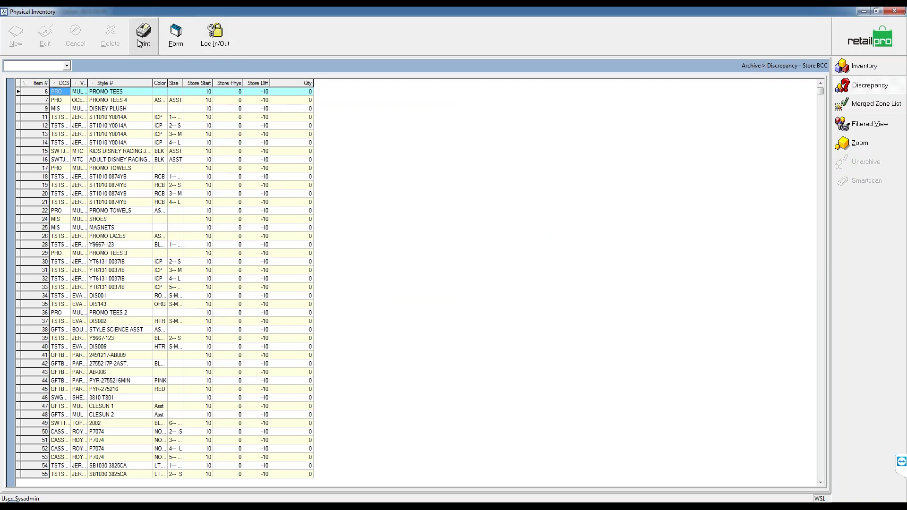
click(861, 33)
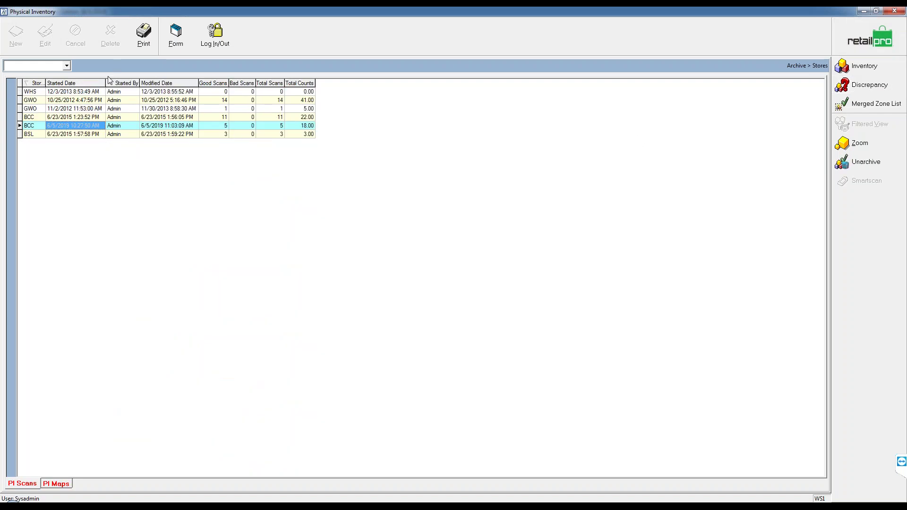
Look through the older archived inventories for stores BCC, GWO and WHS, and leave the archived stores list.
click(71, 117)
click(68, 108)
click(67, 100)
click(68, 91)
click(875, 25)
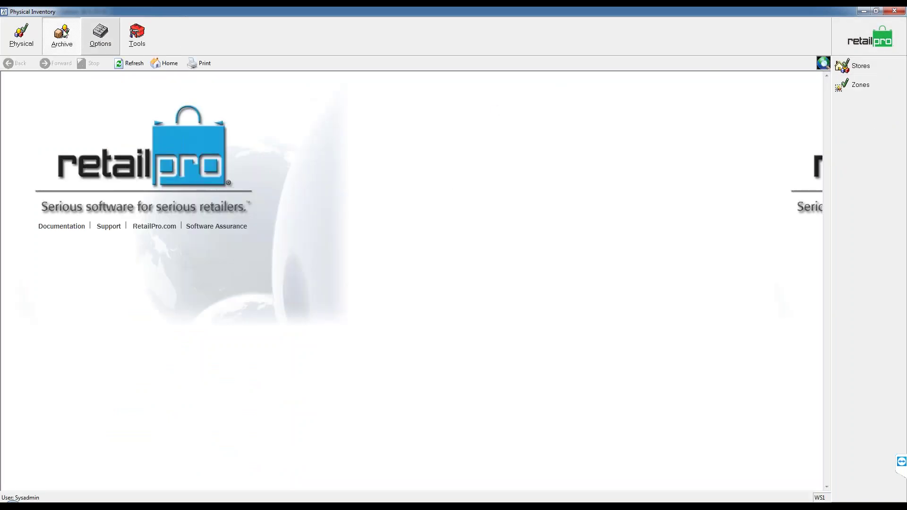
Switch to Retail Pro Merchant Edition, inspect the details of physical adjustment memo 75991 from June 2019, and leave the memos list.
click(864, 12)
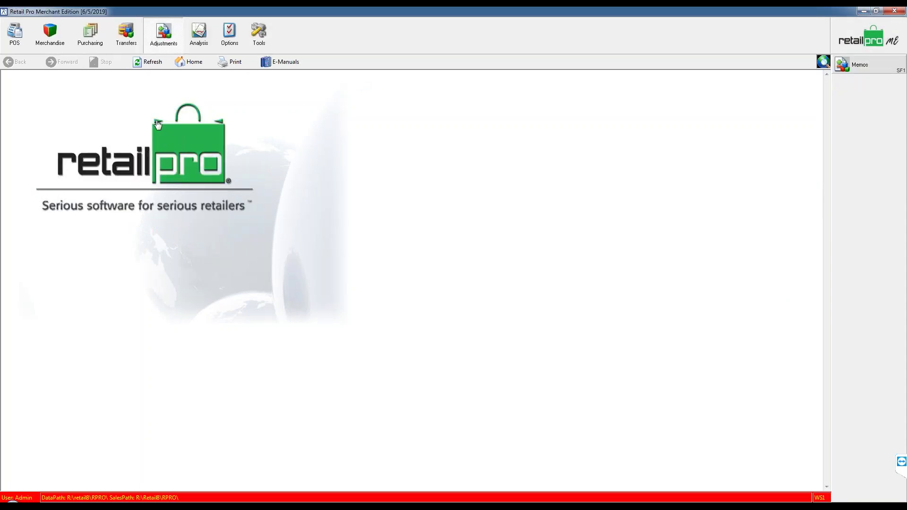
click(865, 69)
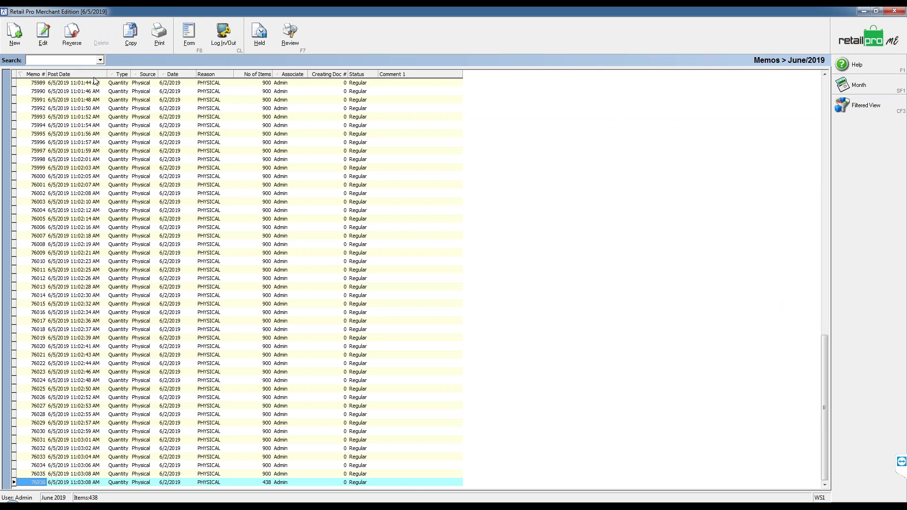
click(169, 100)
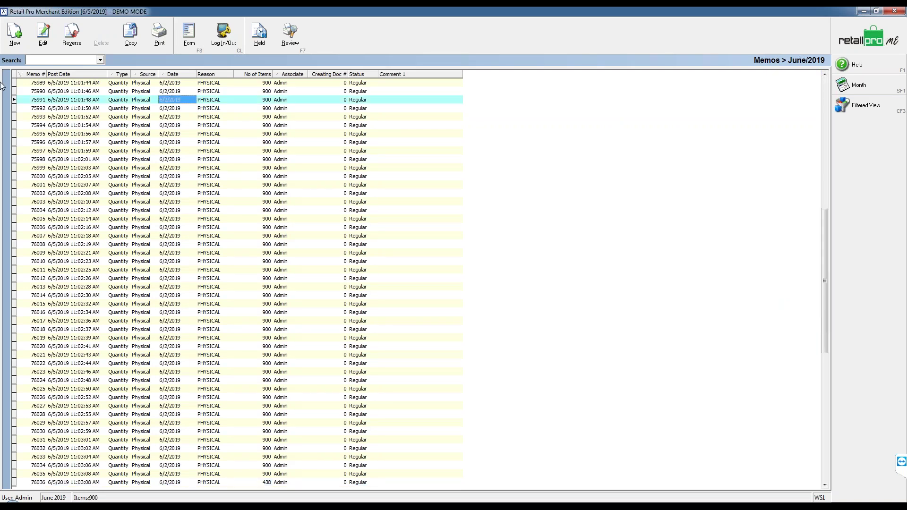
click(189, 33)
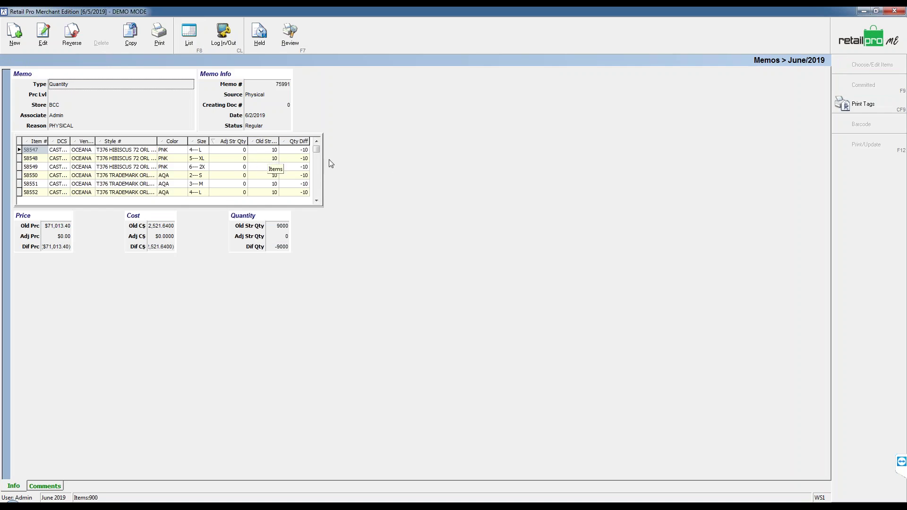
click(188, 40)
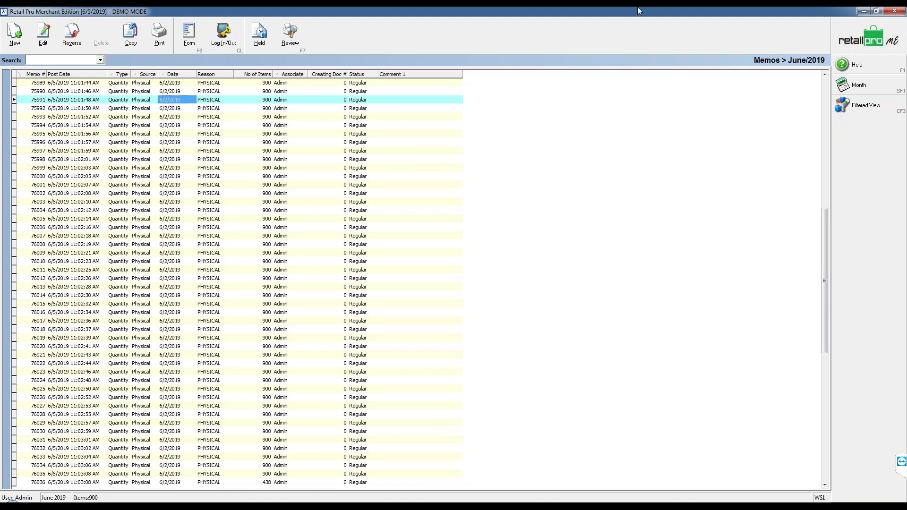
click(860, 35)
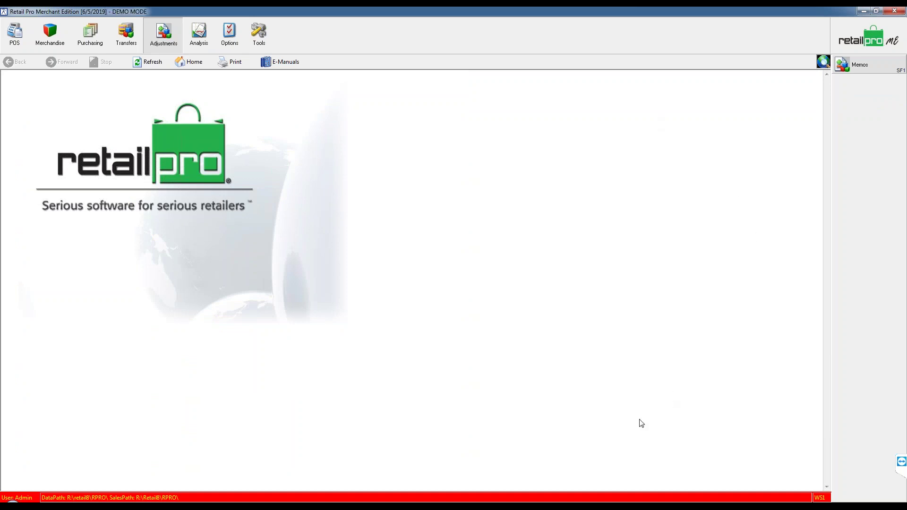
Switch to Retail Pro Reports and look through the summary reports from the start of the list.
click(643, 506)
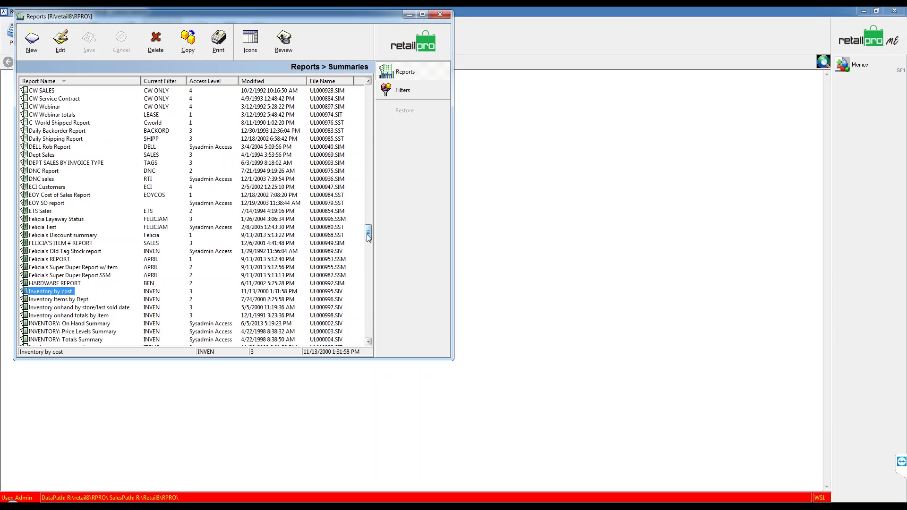
drag(367, 233, 362, 97)
scroll(361, 97, up, 4)
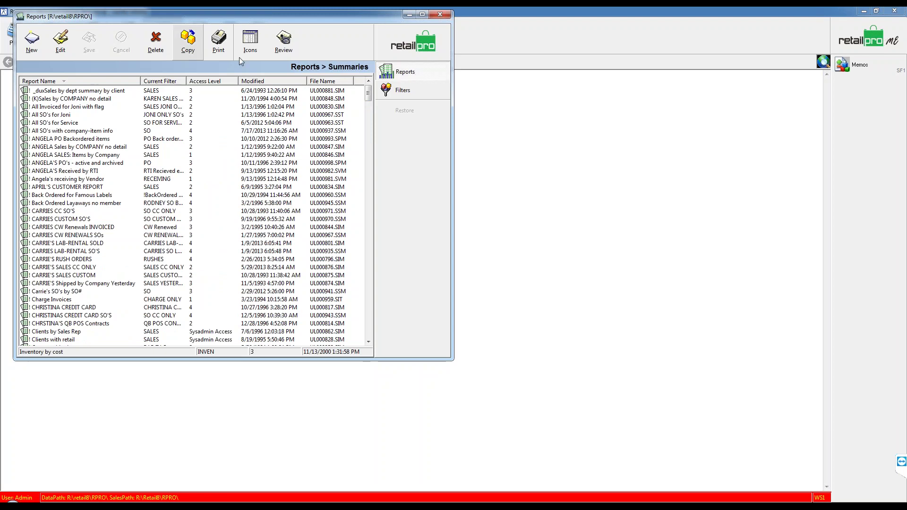
click(409, 48)
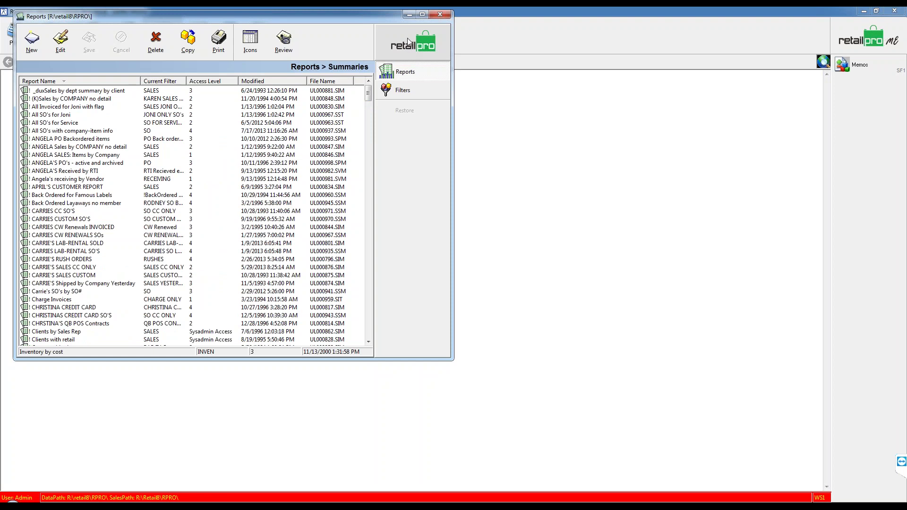
Look through the full list of journal reports and return to the Merchant Edition home screen.
click(417, 72)
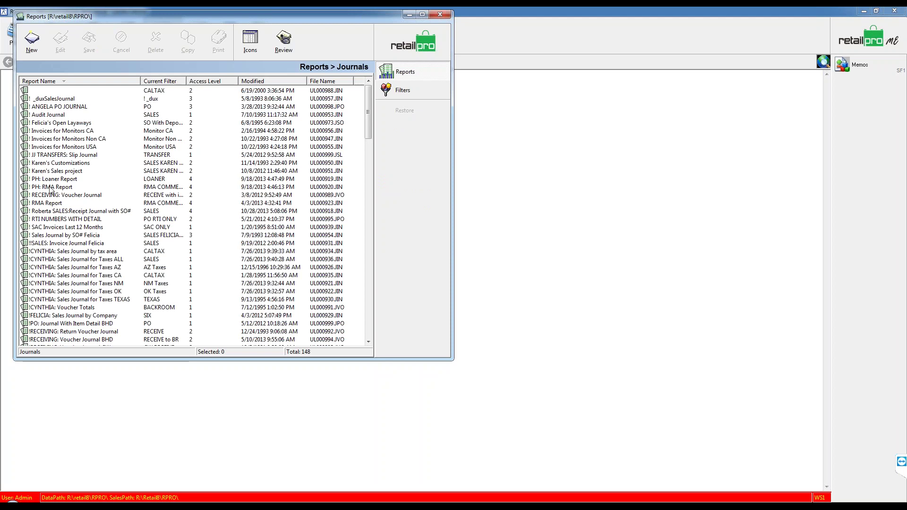
click(368, 342)
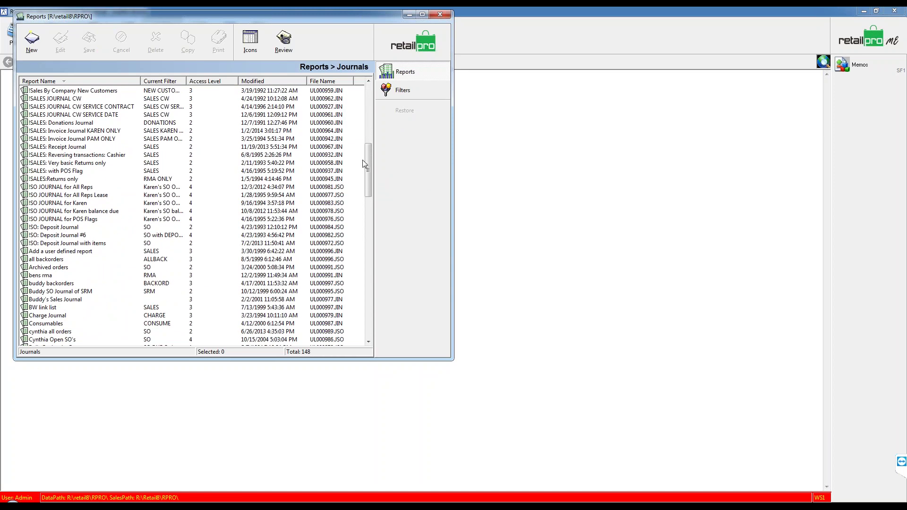
drag(368, 176, 369, 333)
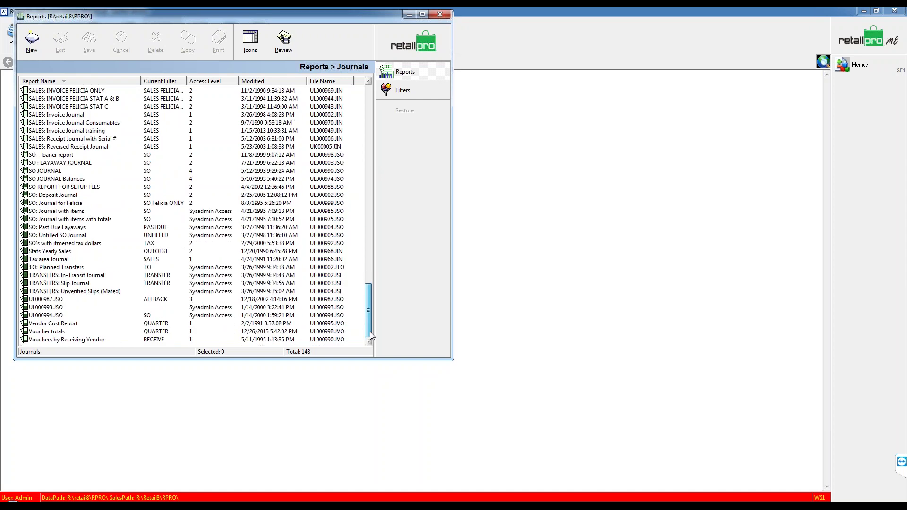
drag(370, 304, 363, 108)
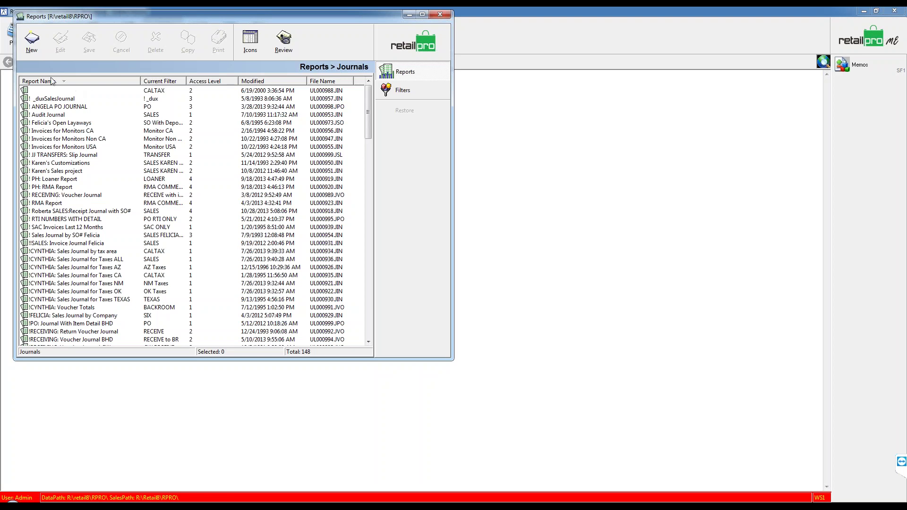
click(435, 42)
click(425, 44)
click(433, 281)
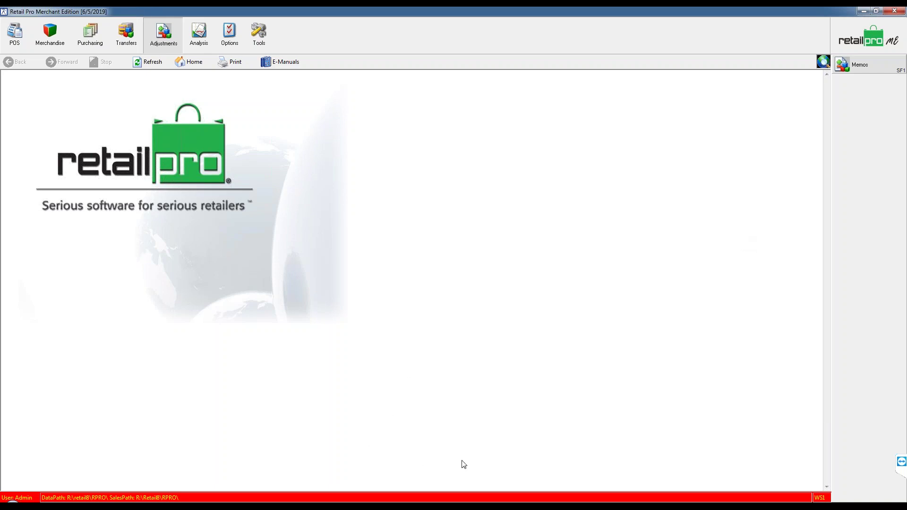
Switch to Acrobat Reader and close only the v8 PI - PT.pdf manual.
mouse_move(452, 506)
click(396, 460)
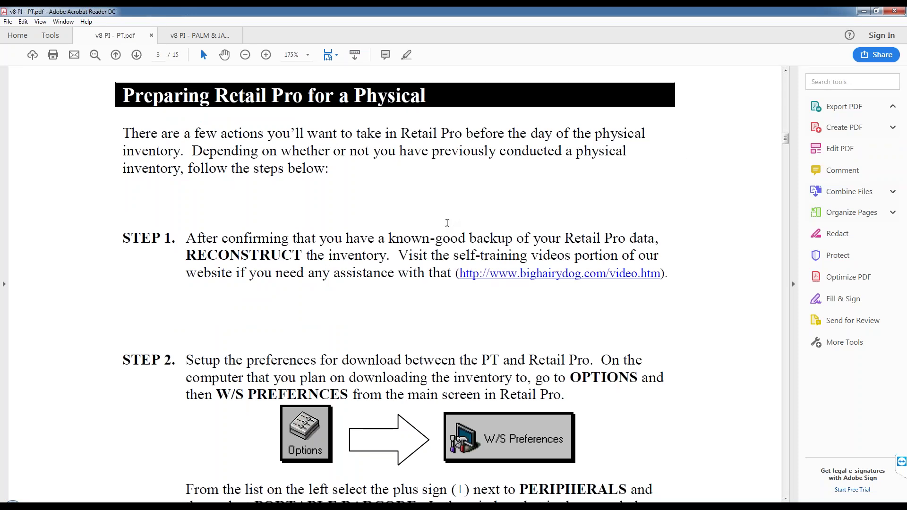
click(896, 10)
click(455, 276)
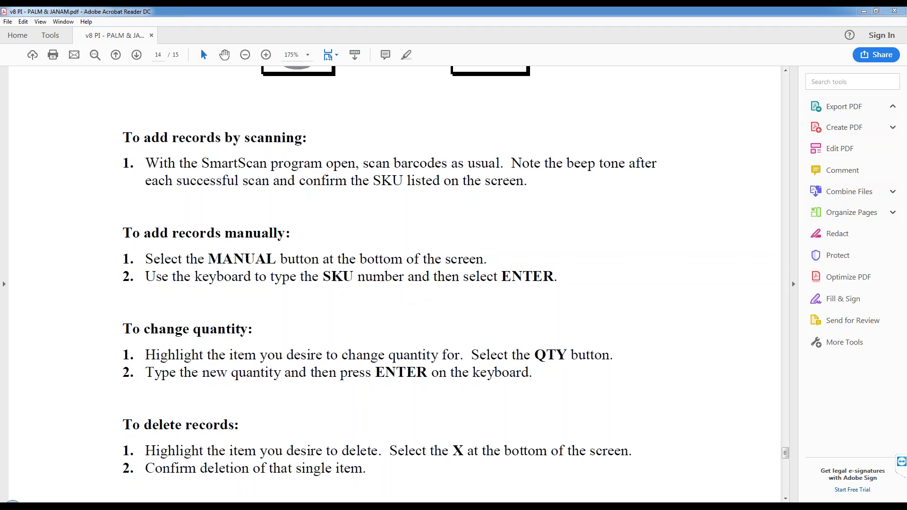
Switch to Windows Explorer and open the PI Docs folder under Training Dept.
click(71, 507)
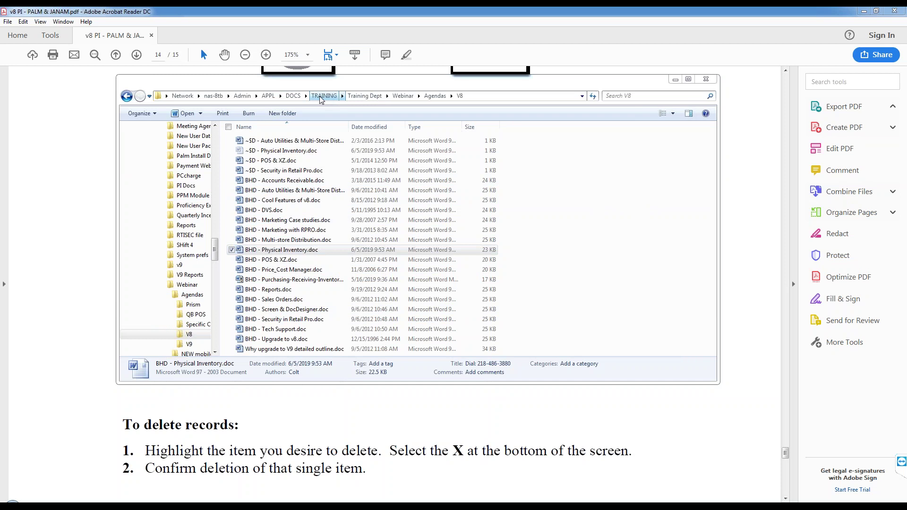
click(359, 97)
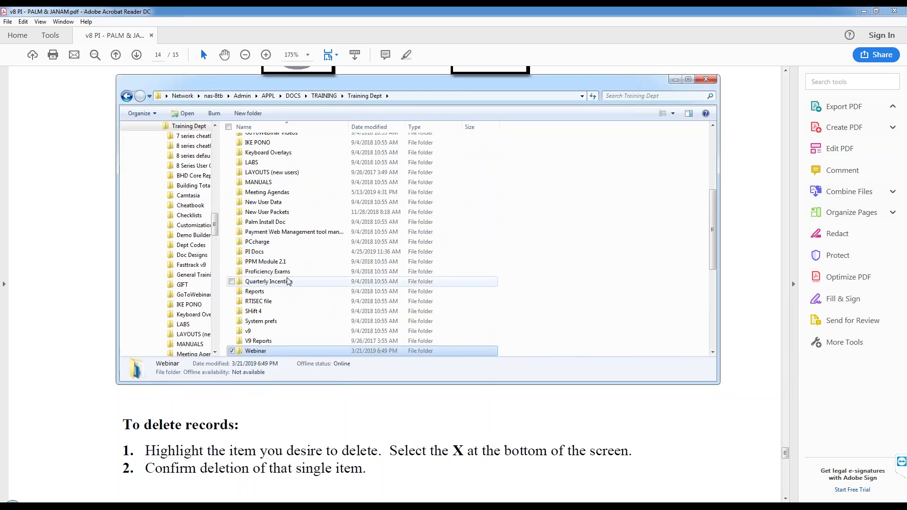
double_click(272, 258)
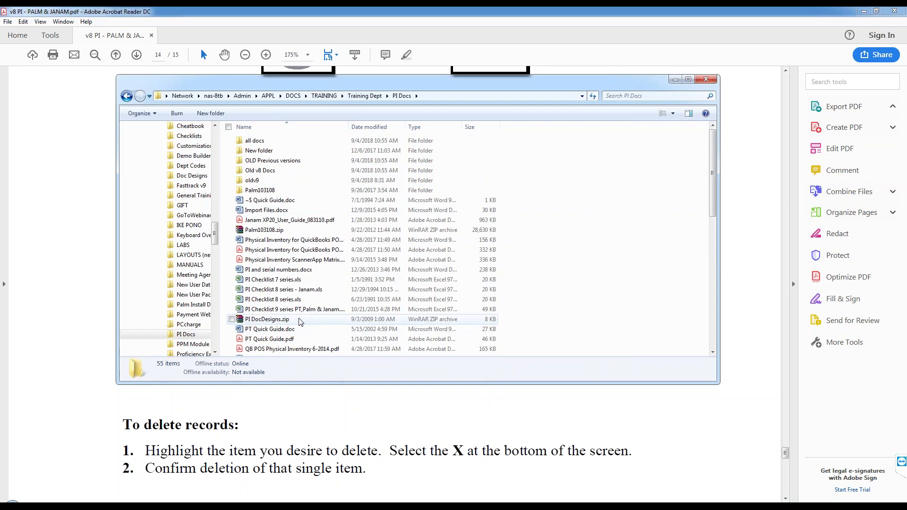
Find v8 PI - JANAM Retail Mobile Suite.pdf in the PI Docs folder and open it in Acrobat Reader.
click(713, 352)
click(713, 352)
click(713, 353)
click(713, 352)
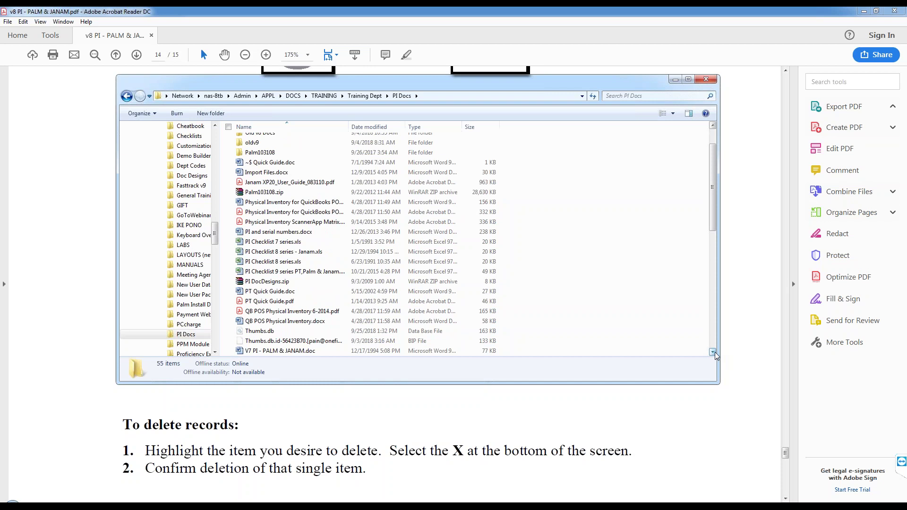
click(714, 352)
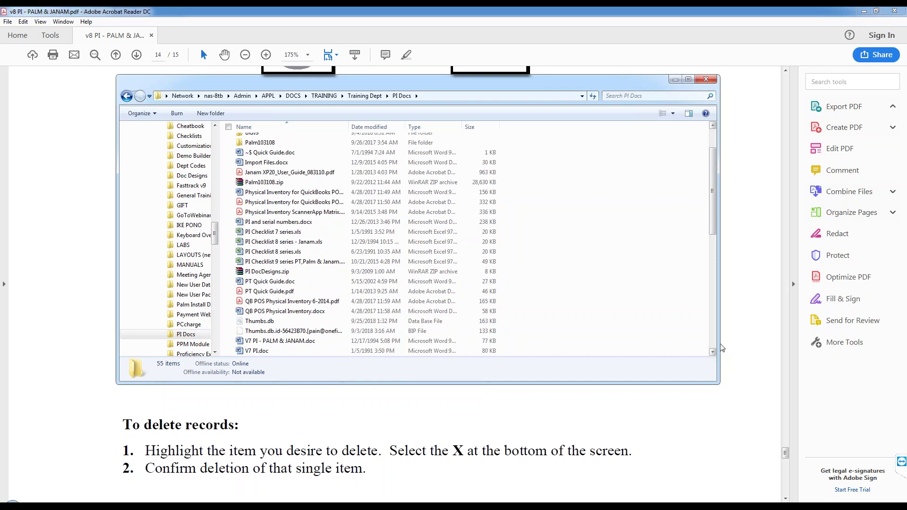
click(713, 351)
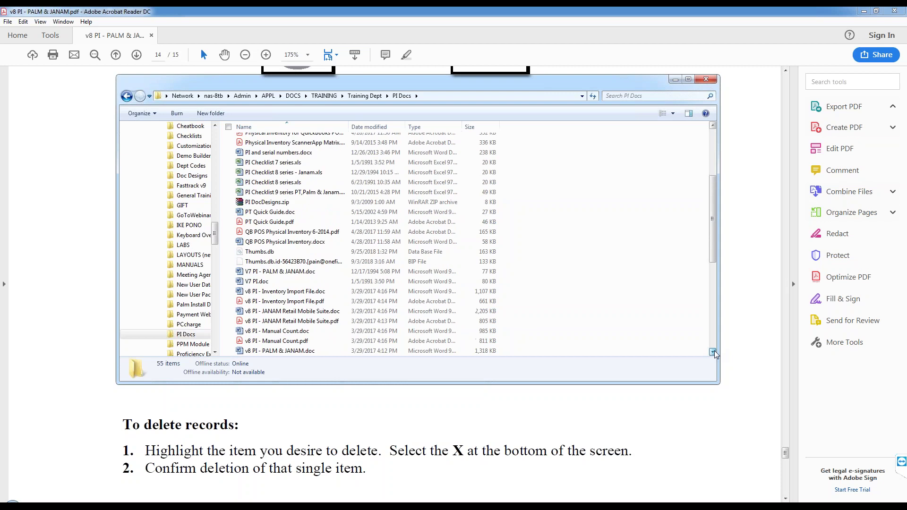
double_click(714, 352)
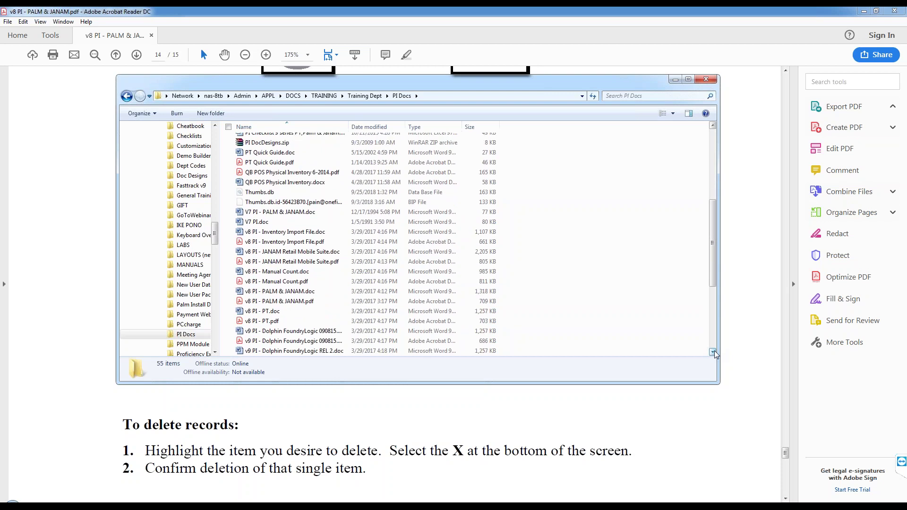
click(714, 353)
click(714, 353)
click(713, 352)
click(714, 353)
click(714, 352)
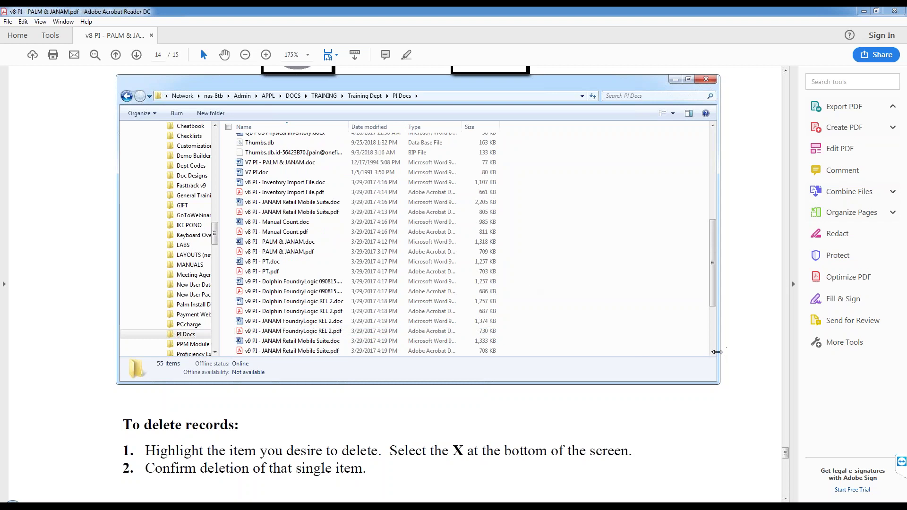
click(713, 351)
click(715, 351)
click(715, 352)
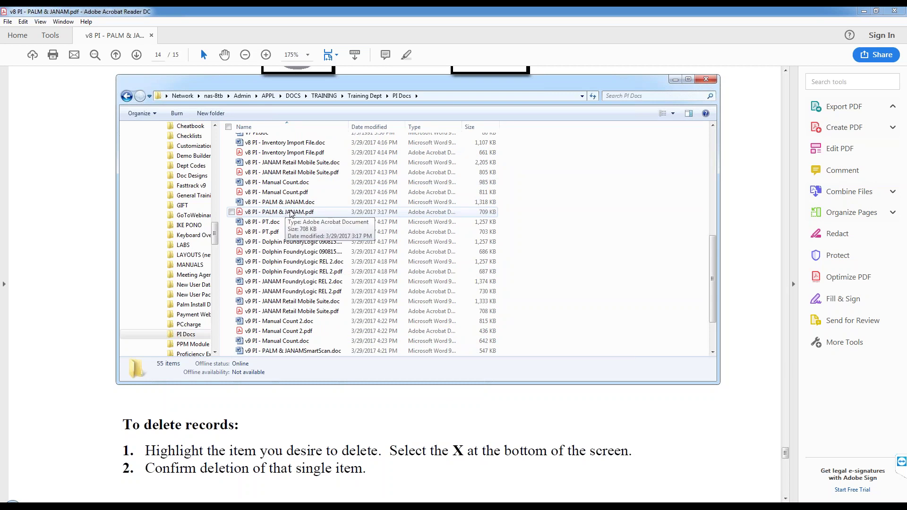
click(301, 173)
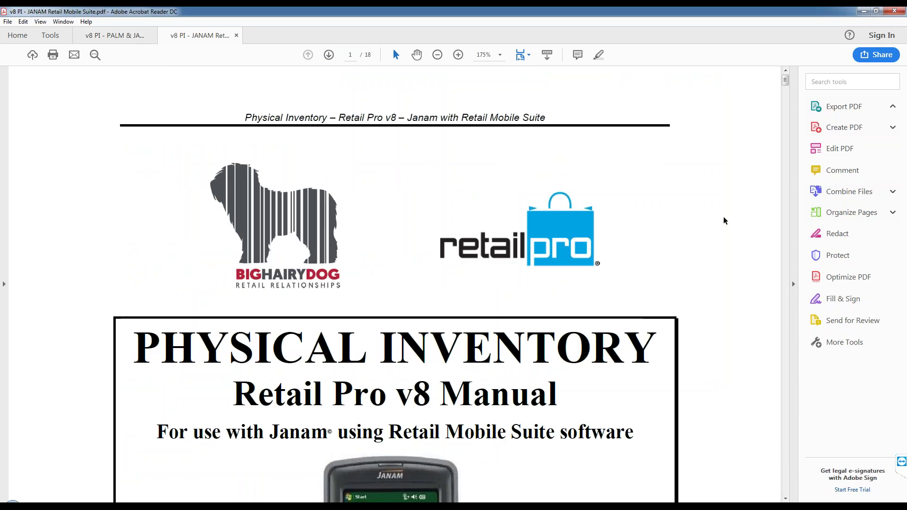
Read the Janam manual's Phase 1 preparation section, including the preference setup and the optional inventory refresh in Retail Mobile Suite.
scroll(463, 305, down, 5)
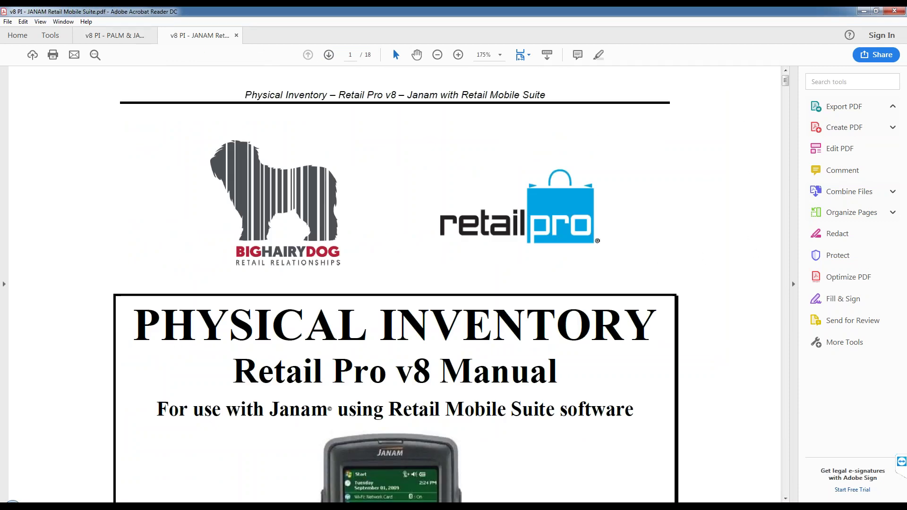
scroll(463, 305, down, 10)
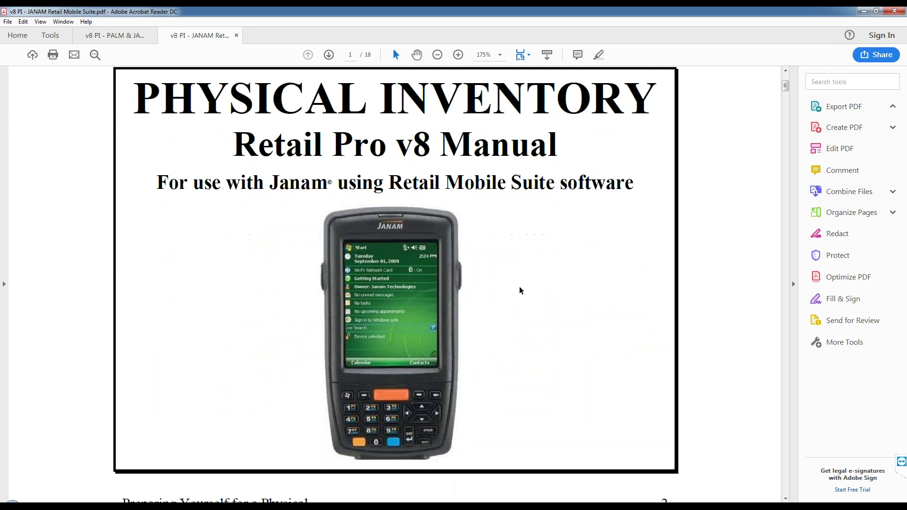
scroll(452, 287, down, 15)
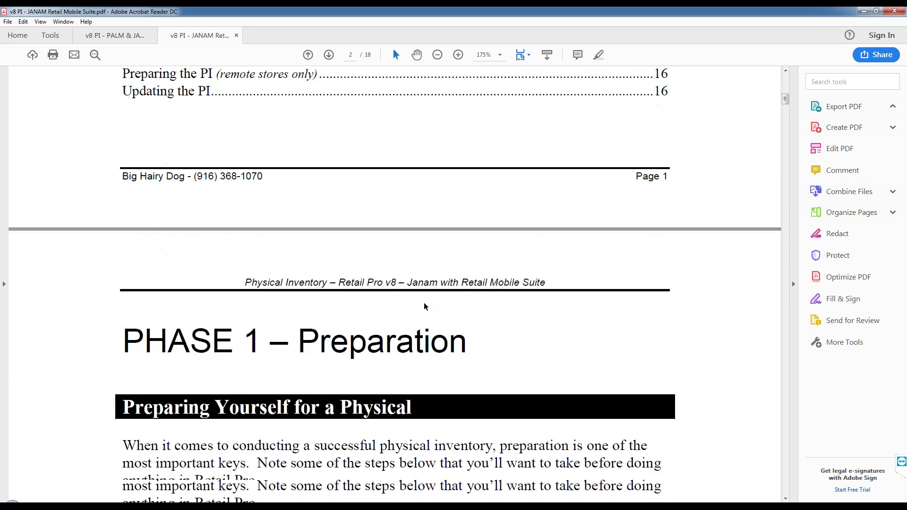
scroll(492, 249, down, 17)
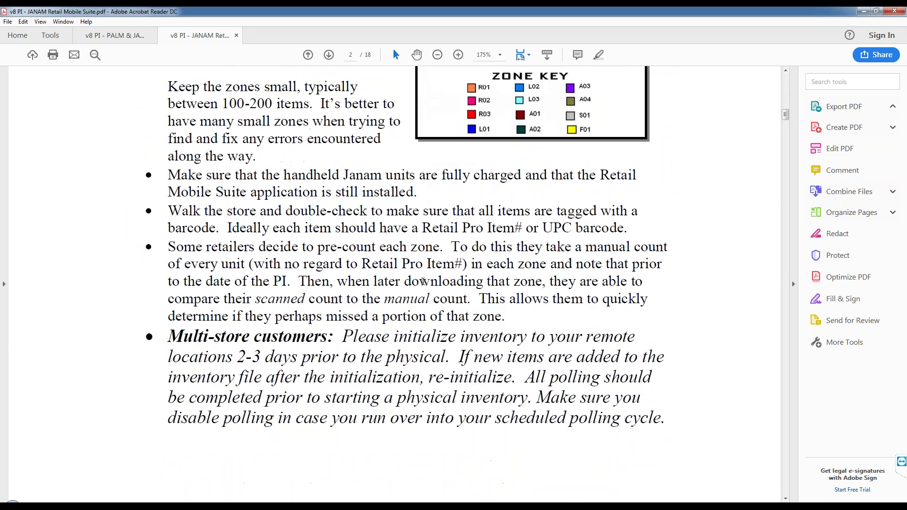
scroll(488, 162, down, 8)
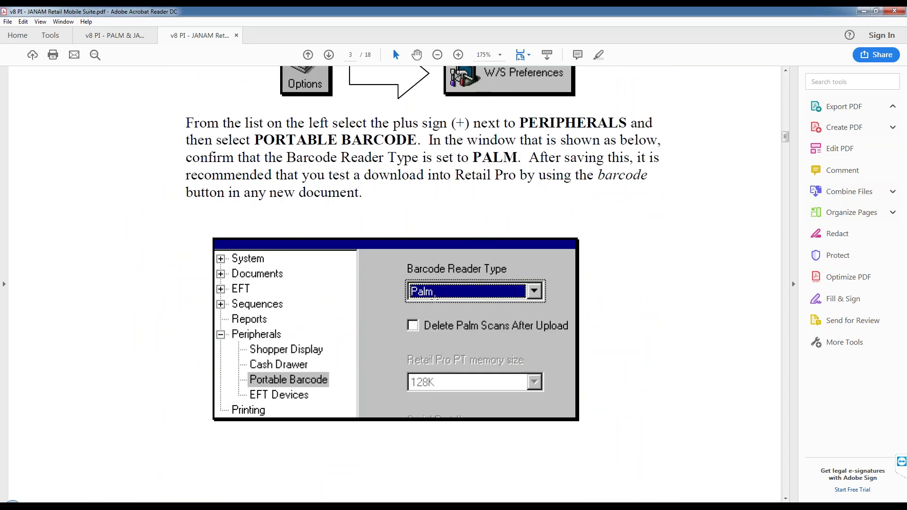
scroll(440, 291, down, 9)
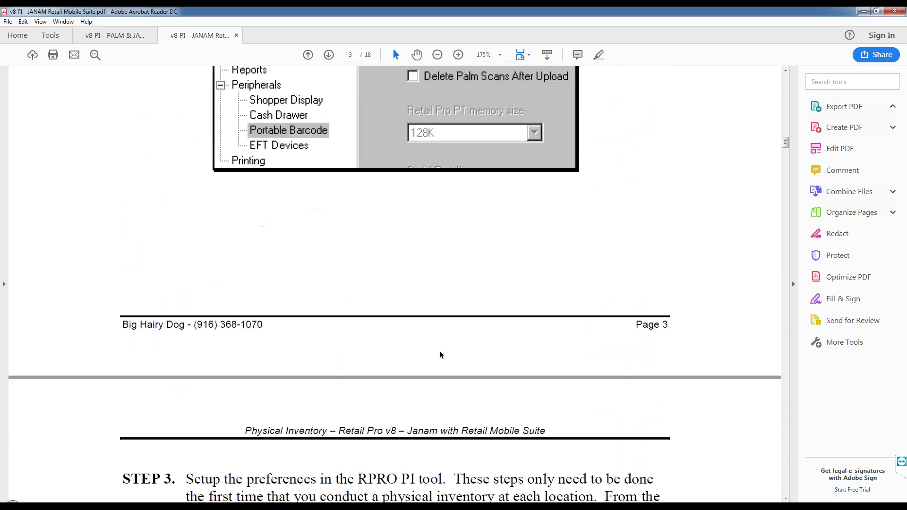
scroll(395, 283, down, 13)
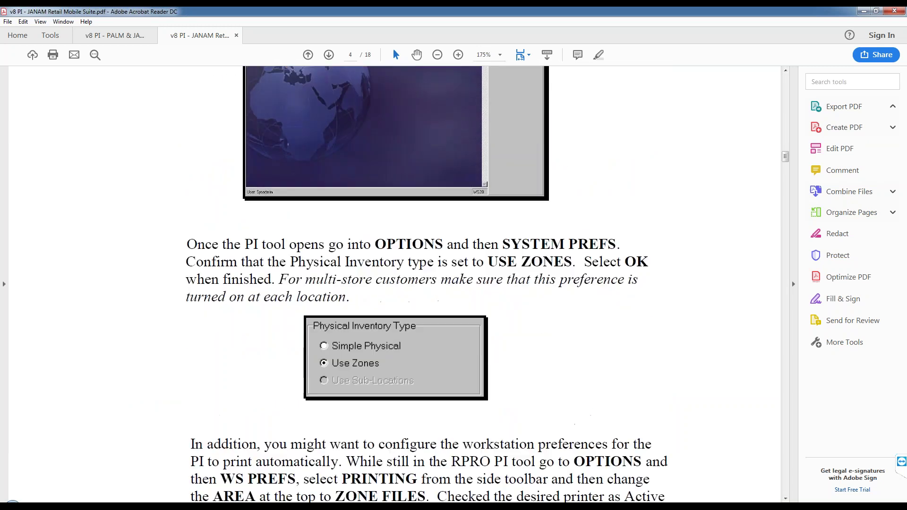
scroll(393, 379, down, 12)
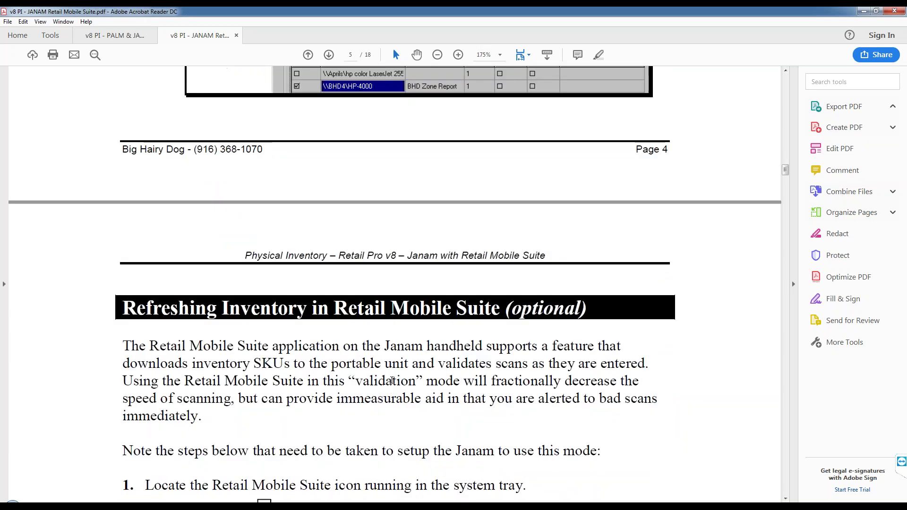
scroll(392, 379, down, 8)
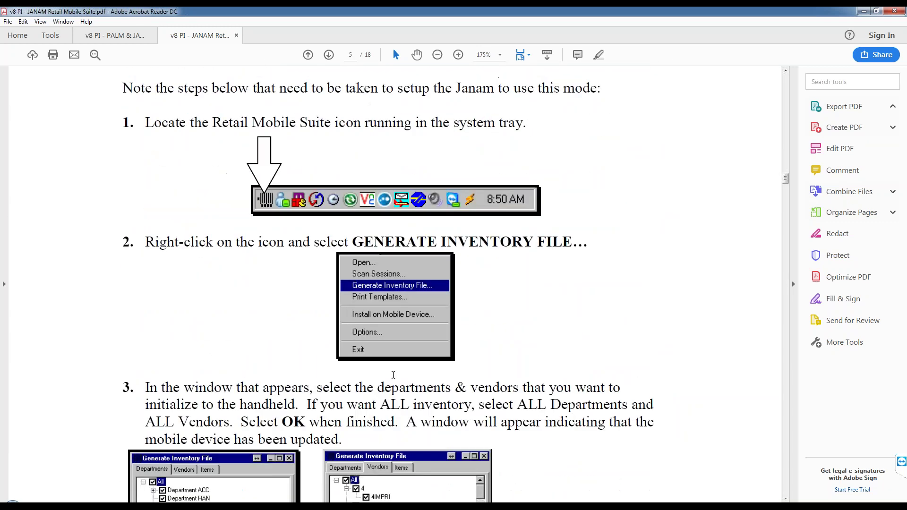
scroll(392, 379, down, 7)
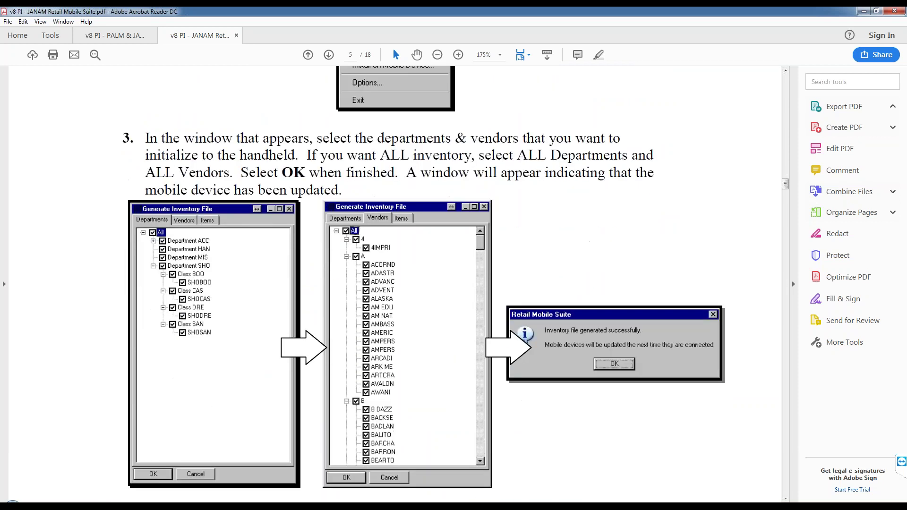
Read Phase 2 of the Janam manual on starting the physical and scanning zones, up to the new session instruction on page 8.
scroll(392, 380, down, 10)
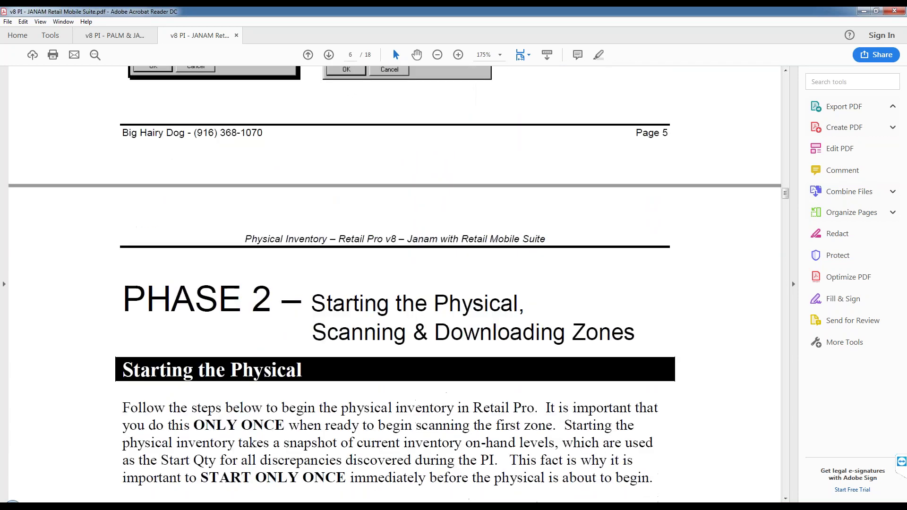
scroll(395, 282, down, 5)
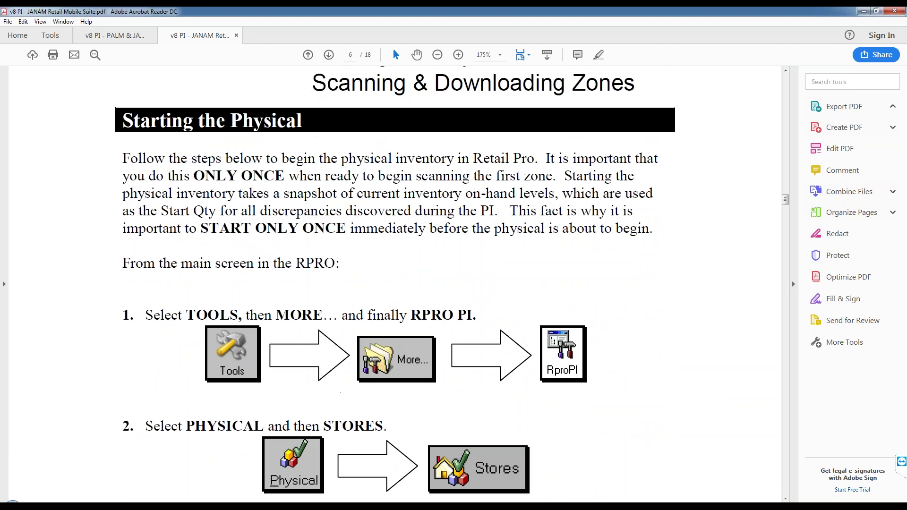
scroll(395, 282, down, 7)
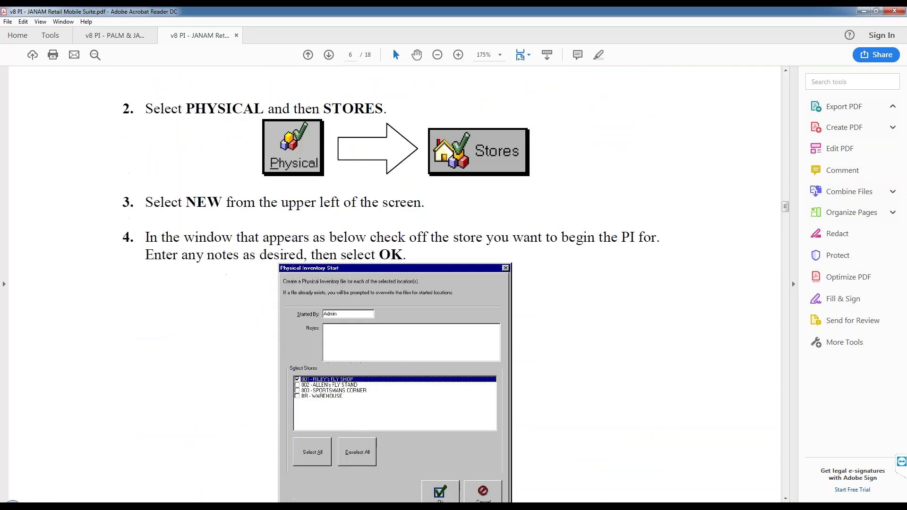
scroll(395, 370, down, 12)
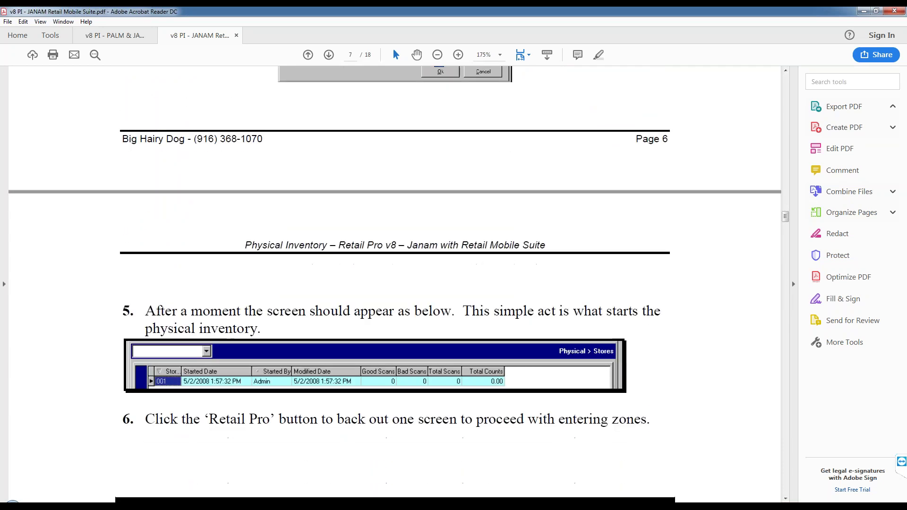
scroll(396, 282, down, 8)
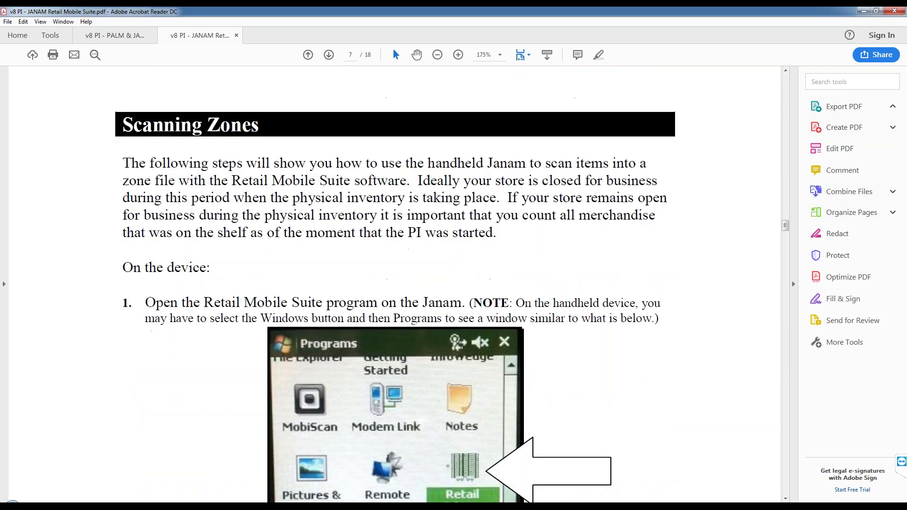
scroll(390, 371, down, 9)
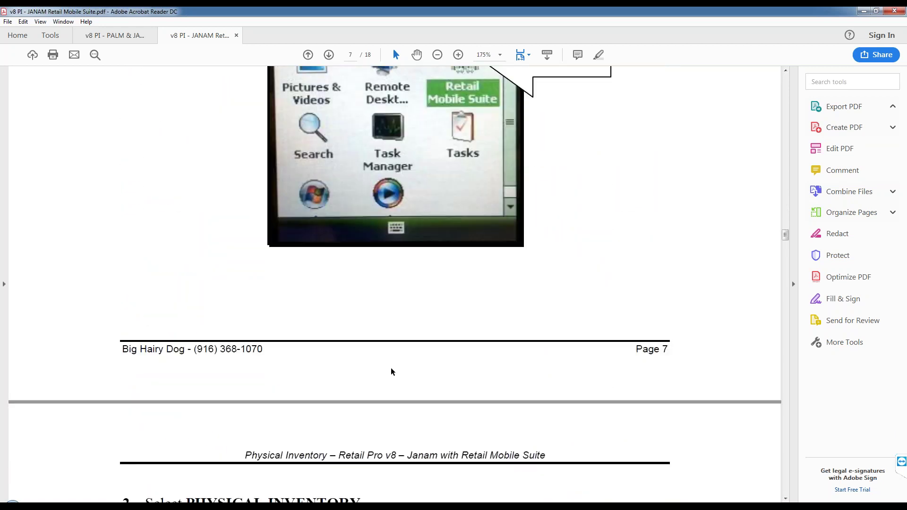
scroll(390, 372, down, 2)
scroll(394, 284, down, 2)
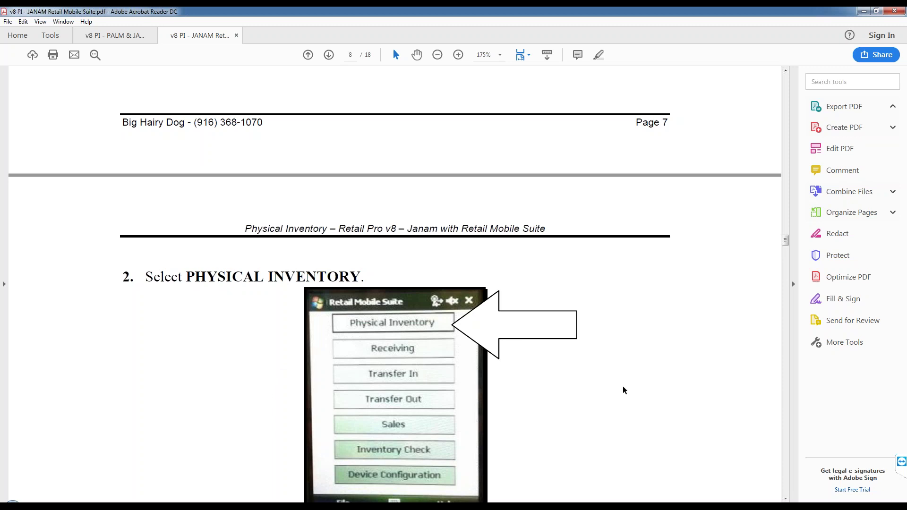
scroll(566, 415, down, 3)
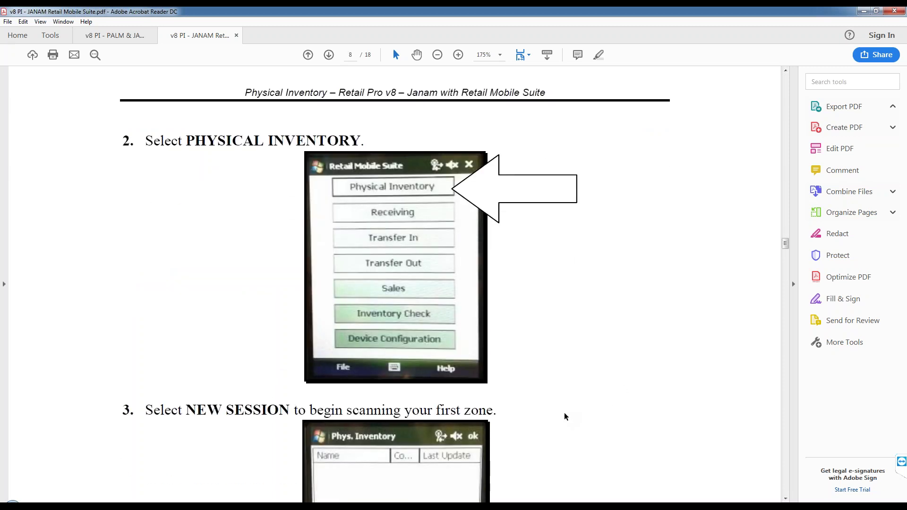